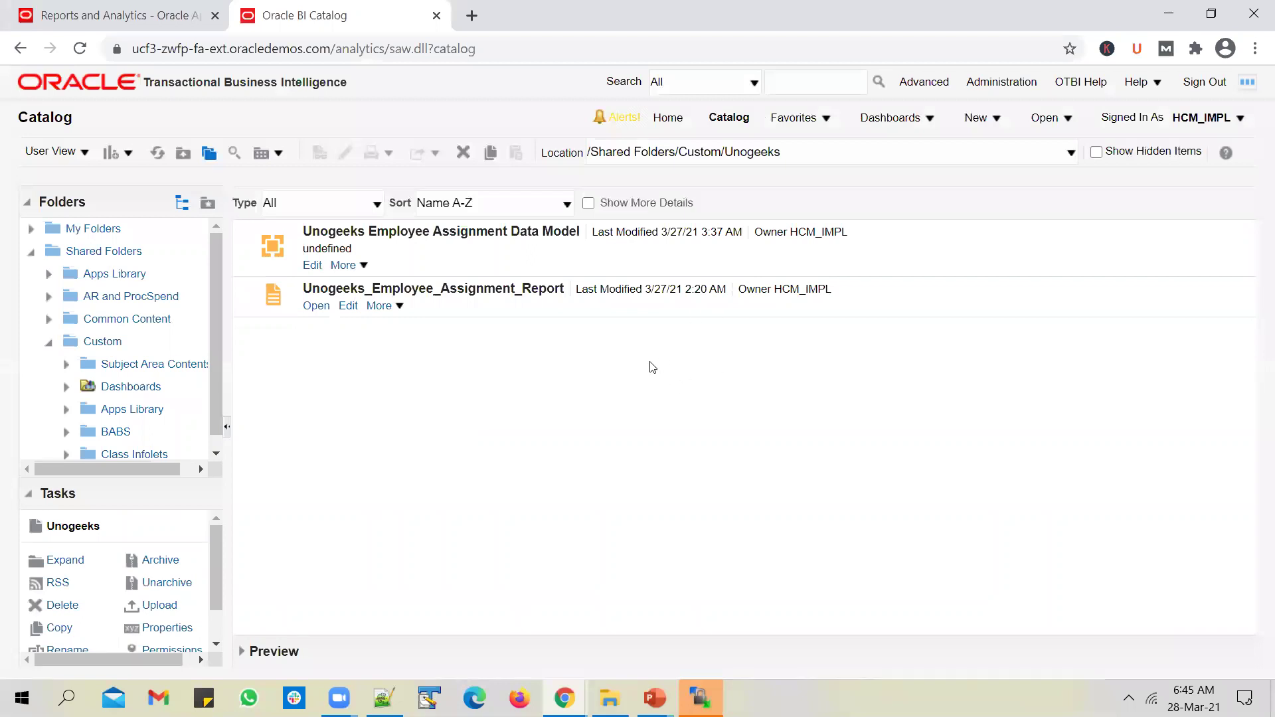
Step: Select the Unogeeks Employee Assignment data model and report in the catalog
left_click(672, 273)
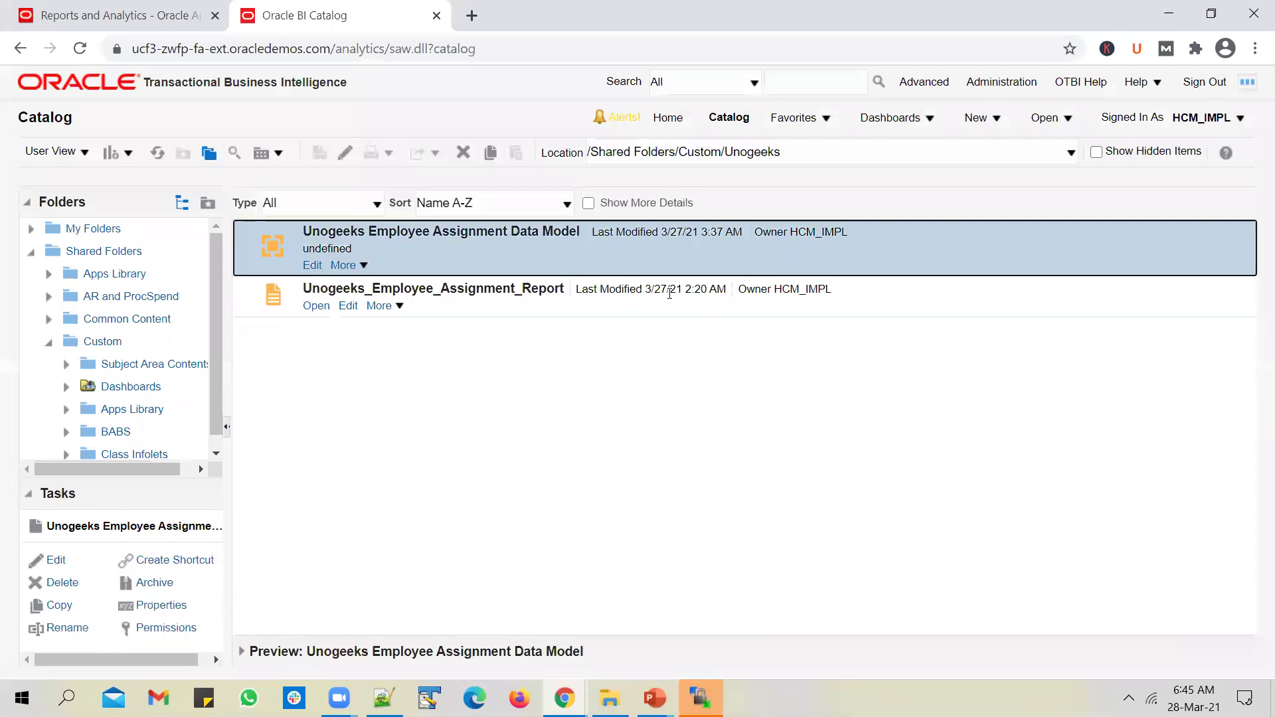
left_click(671, 307)
left_click(675, 253)
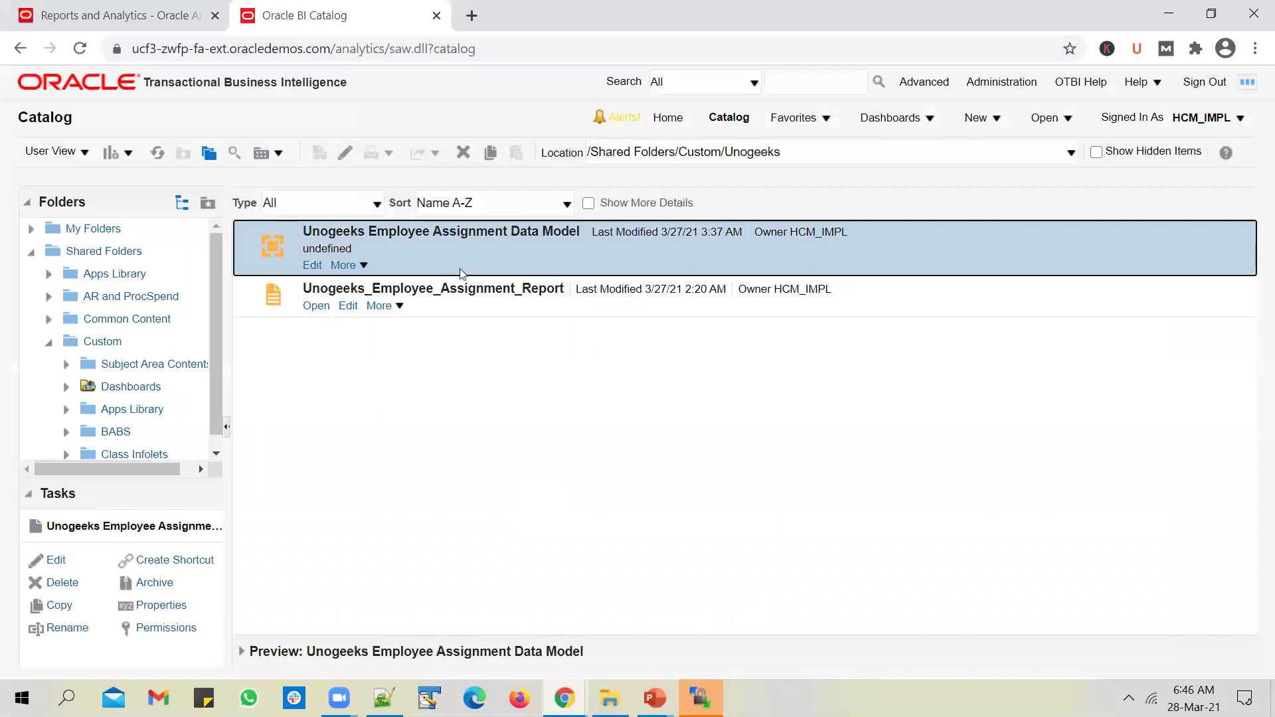
left_click(667, 307)
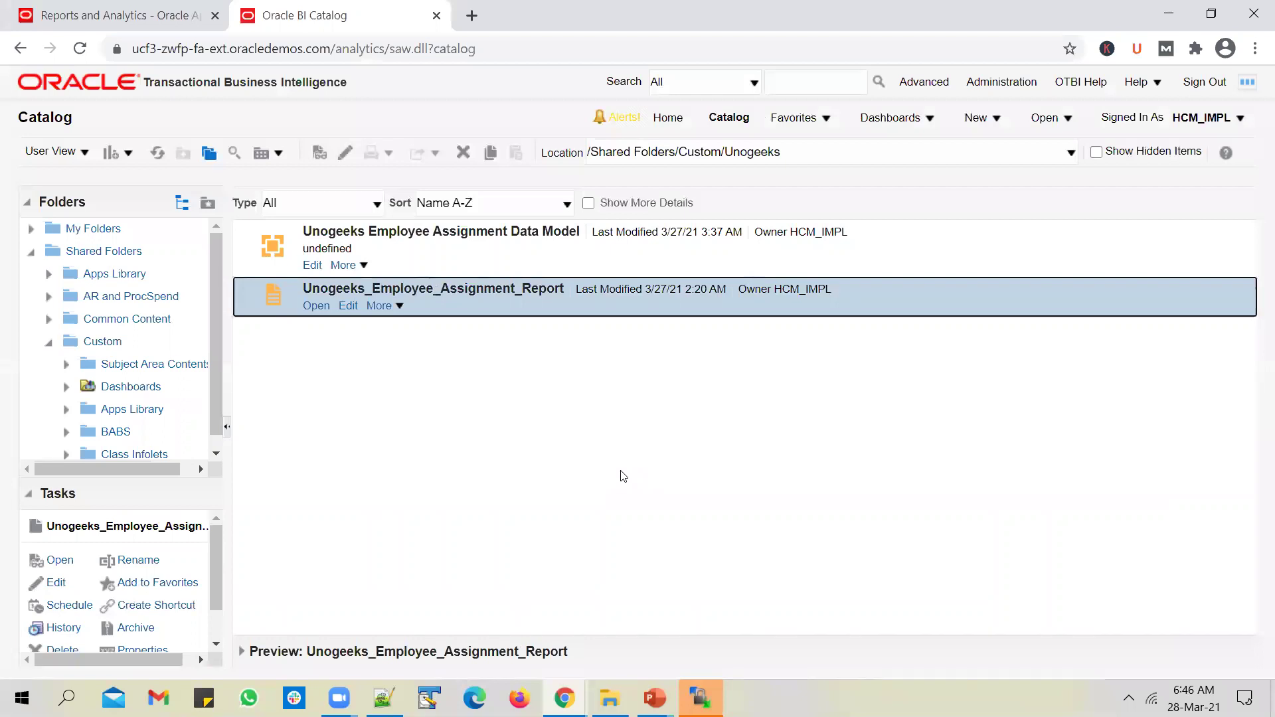
Step: Go to Administration, Manage BI Publisher, and the FTP delivery server settings
left_click(1003, 84)
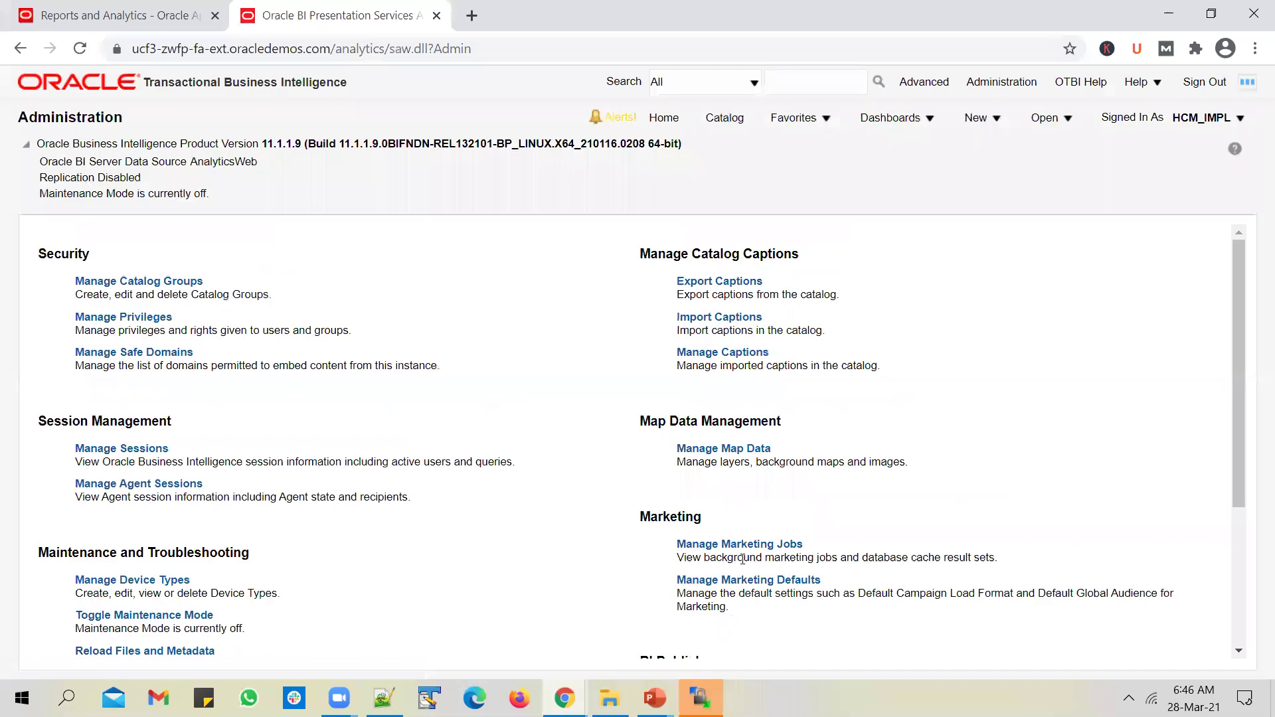
scroll(741, 555, "down", 3)
left_click(734, 473)
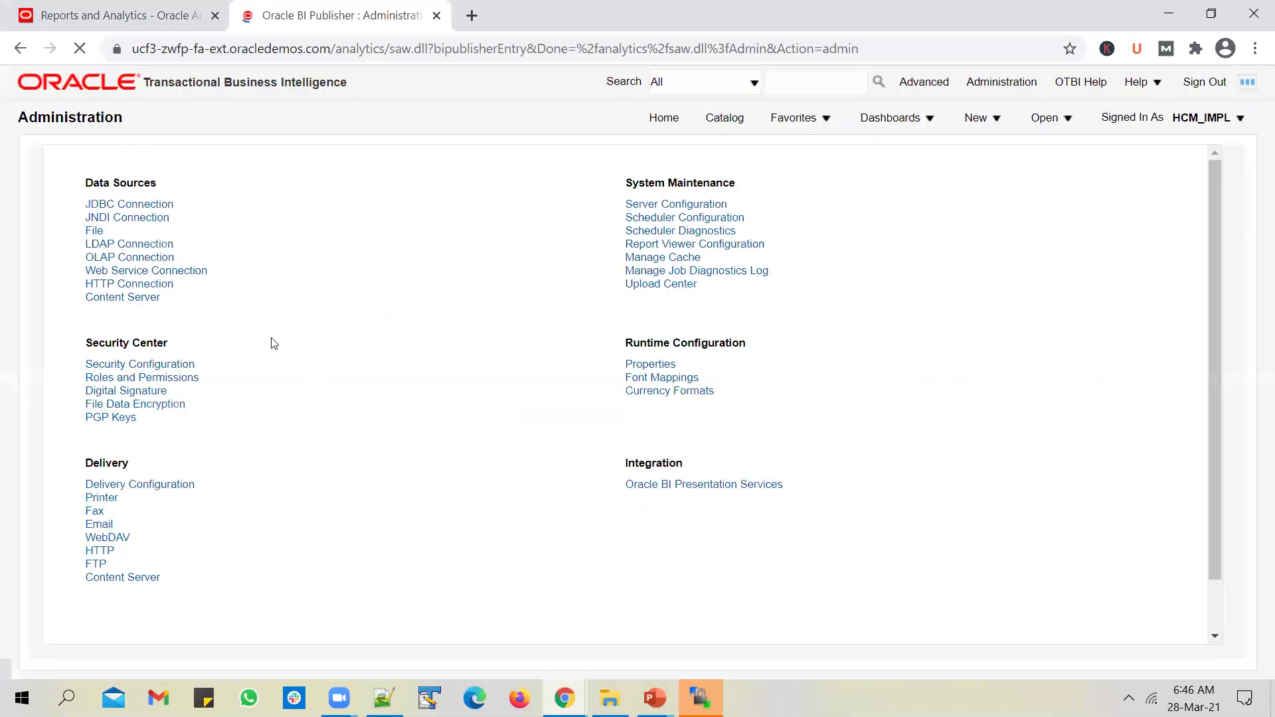
left_click(95, 564)
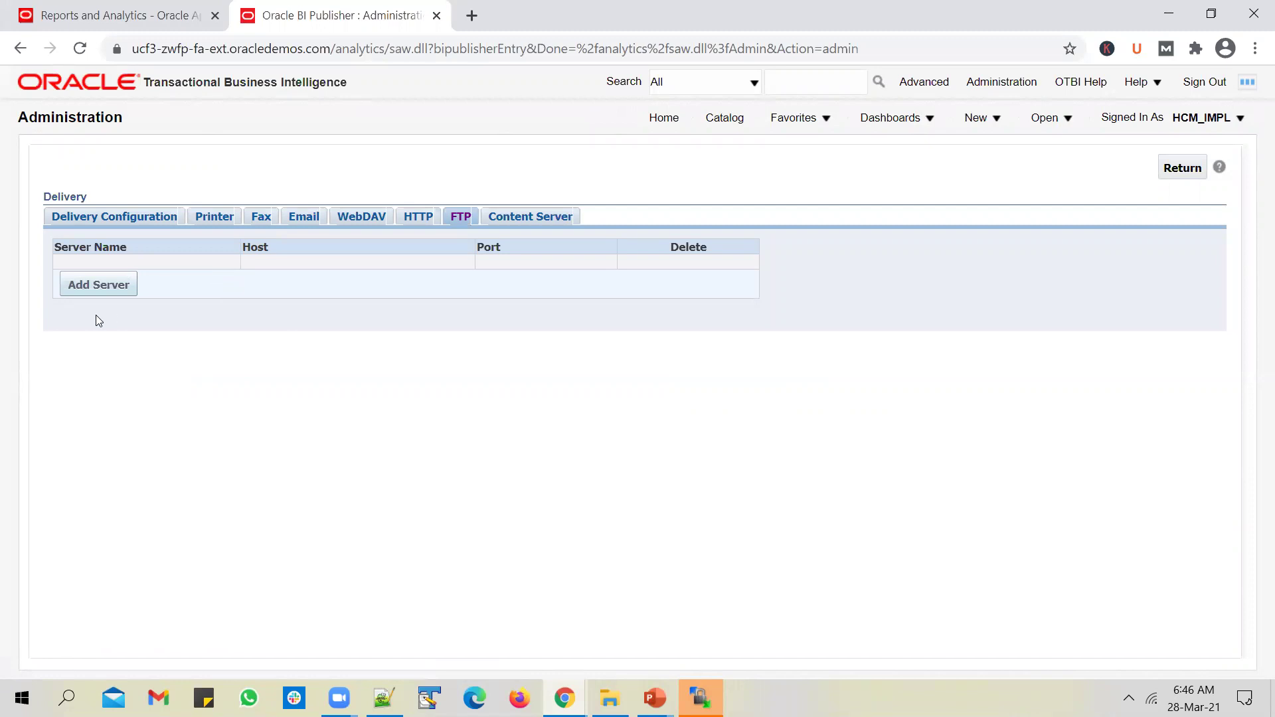
Step: Add a new delivery server named unogeekssftp
left_click(96, 286)
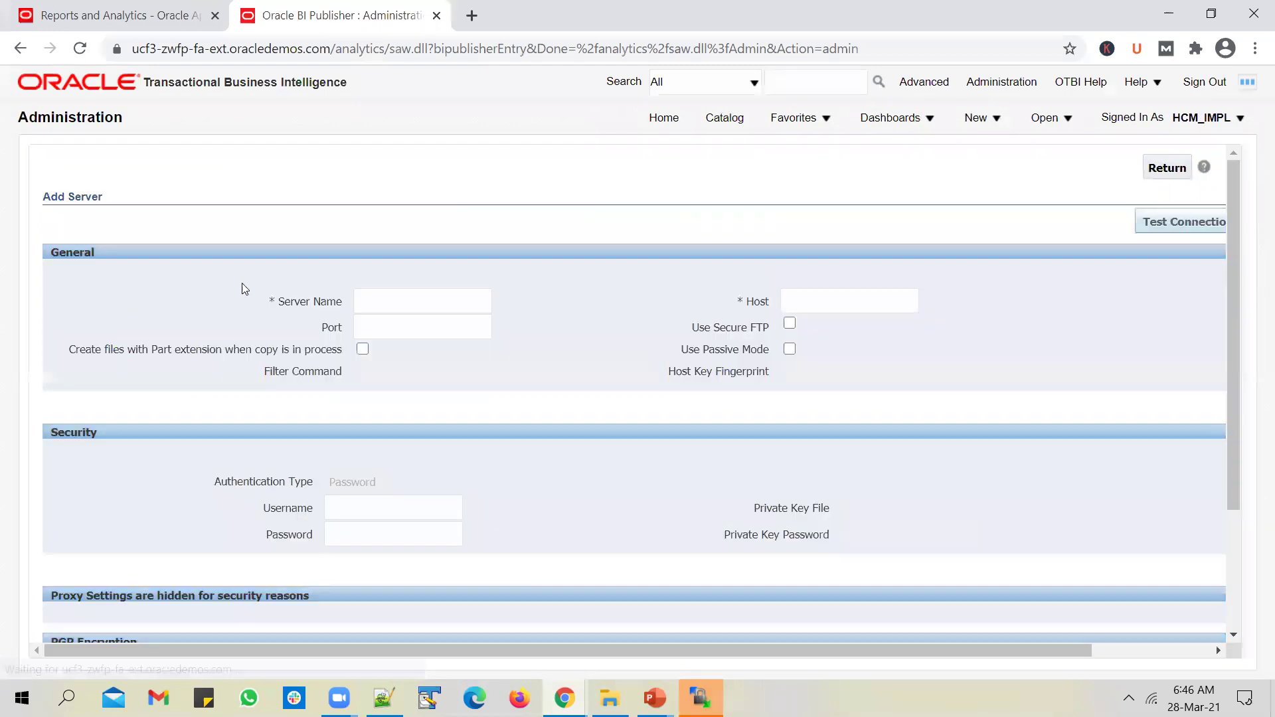
left_click(420, 291)
type("u")
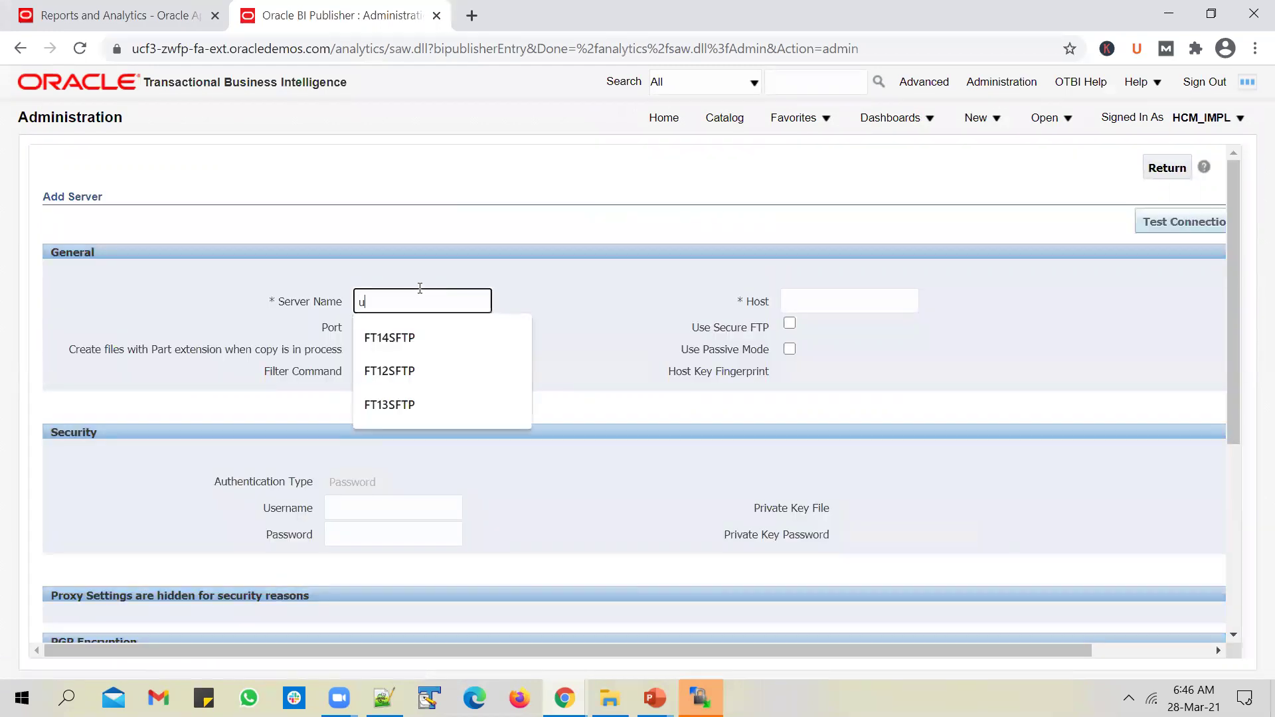
type("nog")
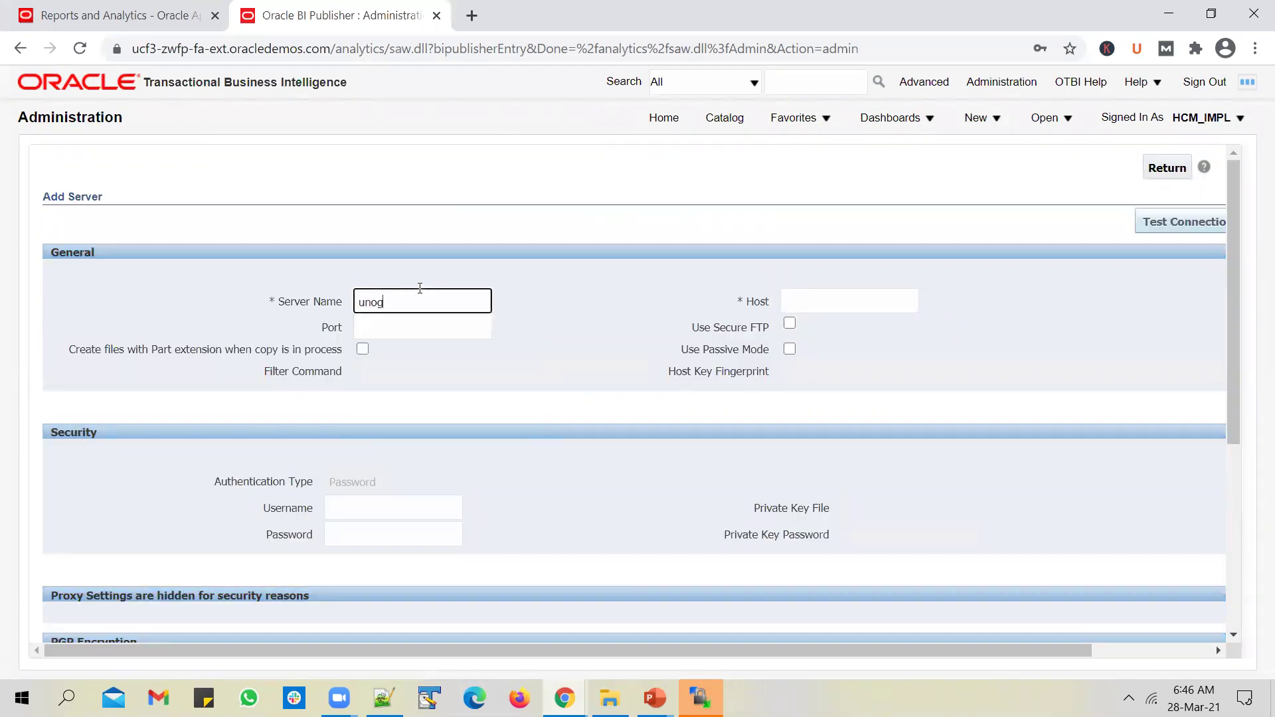
key("BackSpace")
type("geekssftp")
key("Tab")
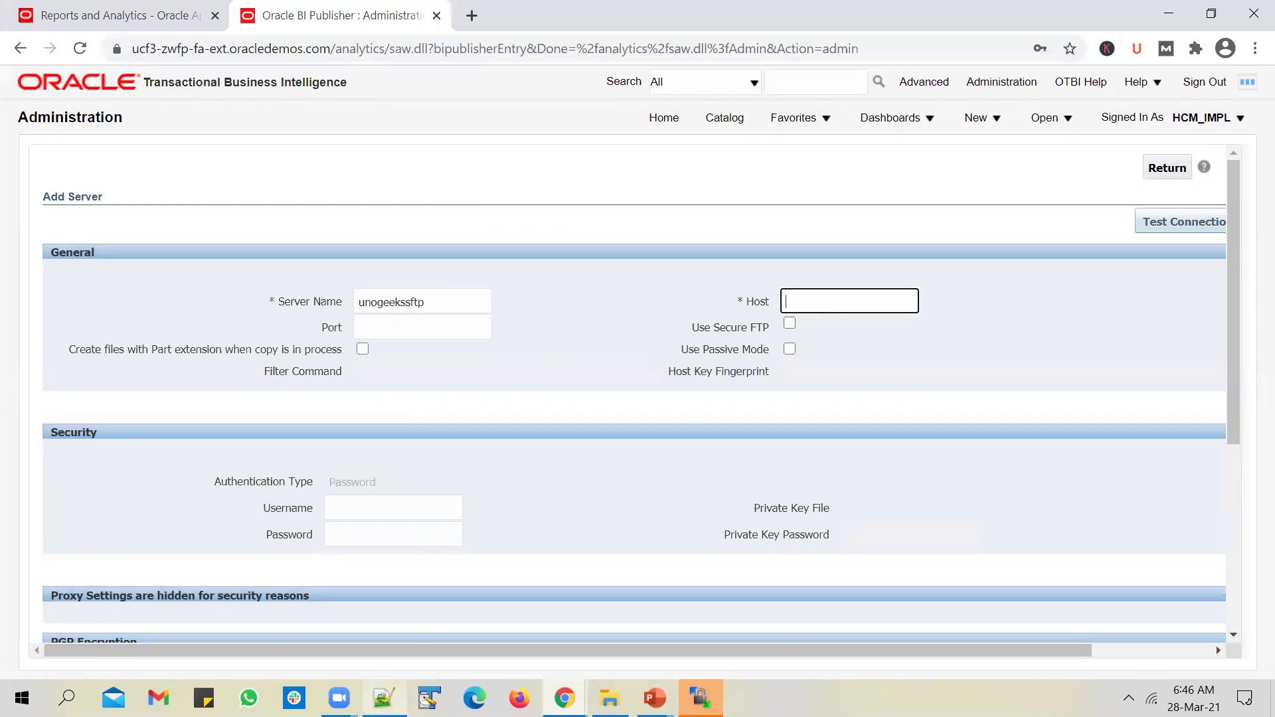
Step: Copy host 147.154.40.86 from Notepad++ into the host field and set port 5017
left_click(384, 698)
left_click_drag(305, 94, 140, 101)
key("ctrl+c")
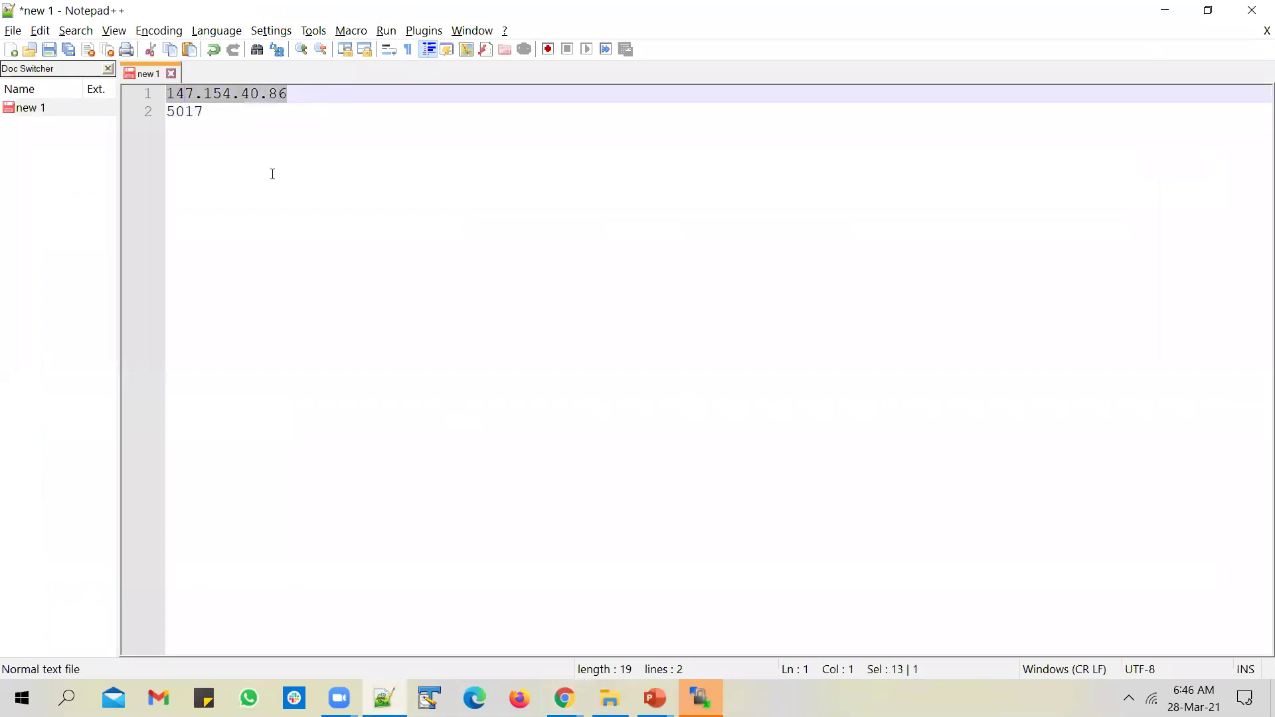
key("alt+Tab")
key("ctrl+v")
key("Tab")
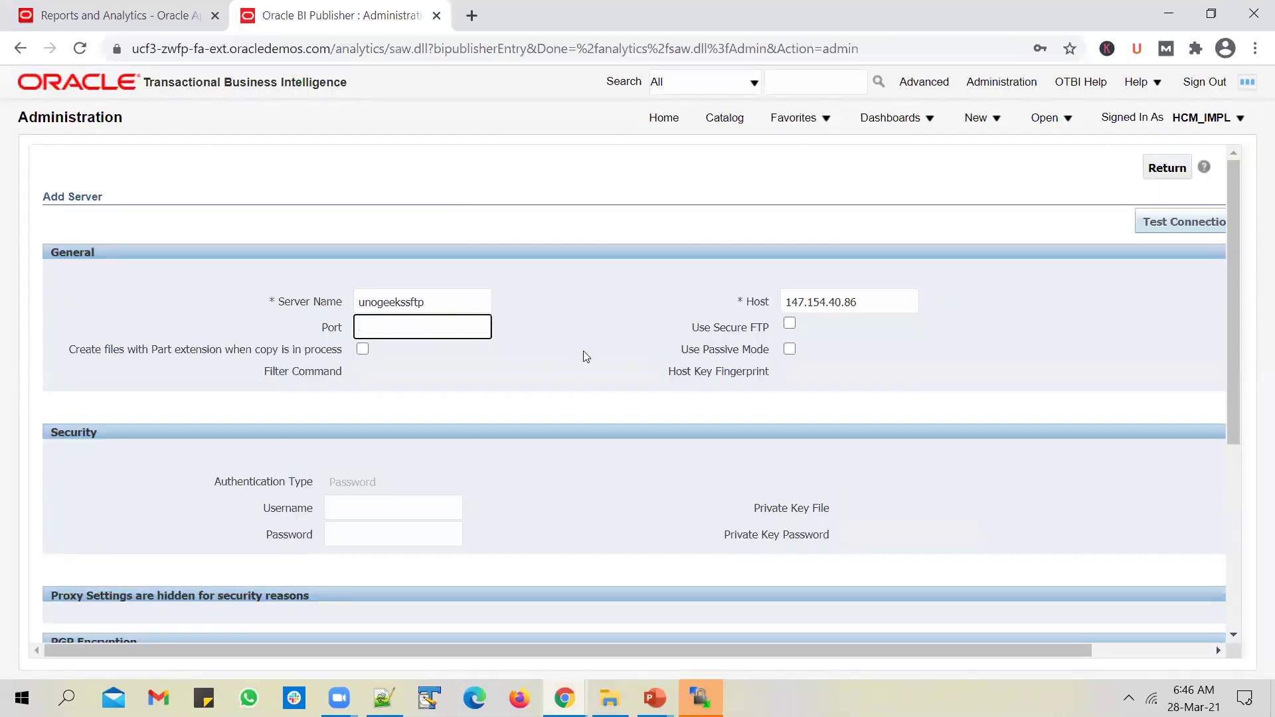
type("5017")
key("Tab")
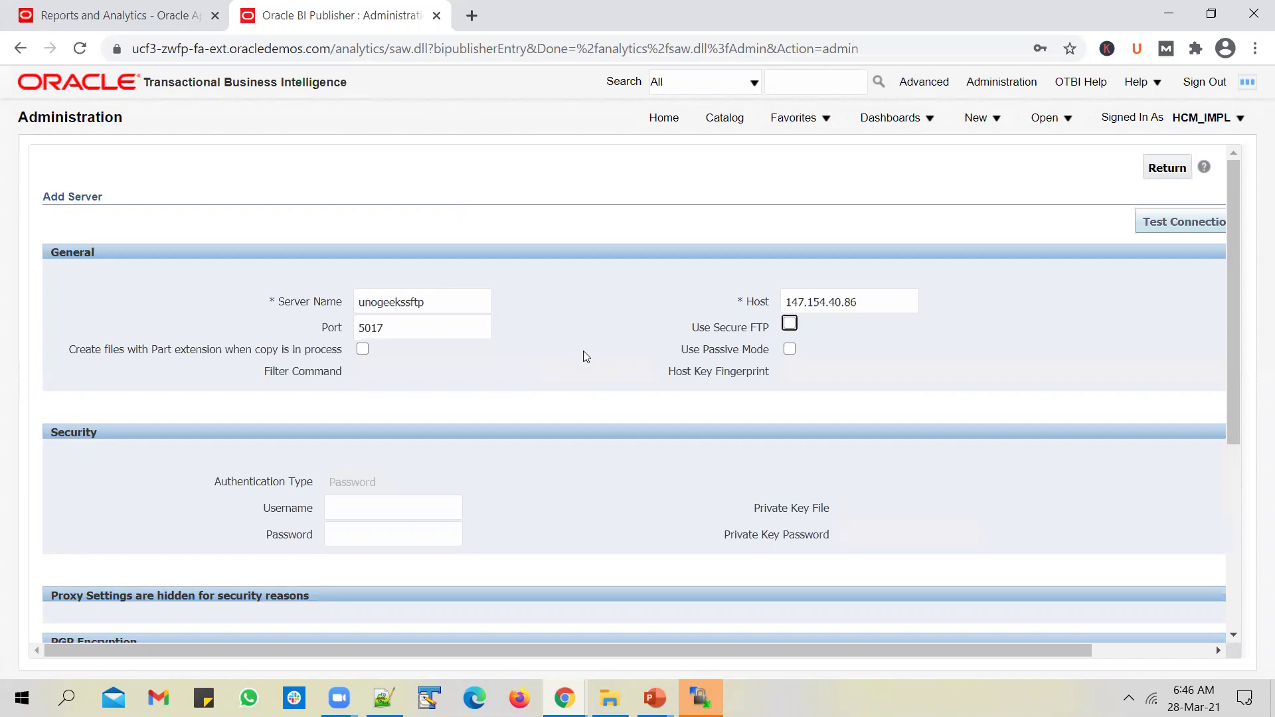
Step: Enable Secure FTP and enter the server's login username and password
left_click(790, 324)
scroll(556, 355, "down", 1)
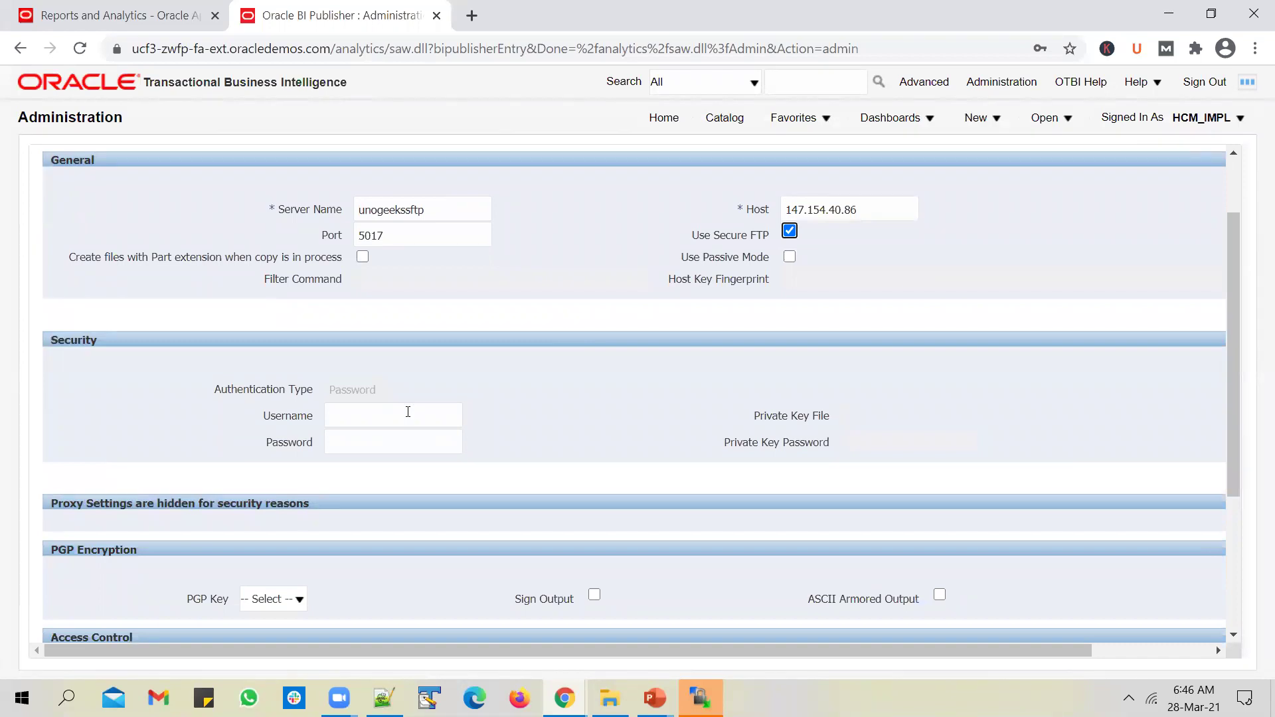
left_click(408, 412)
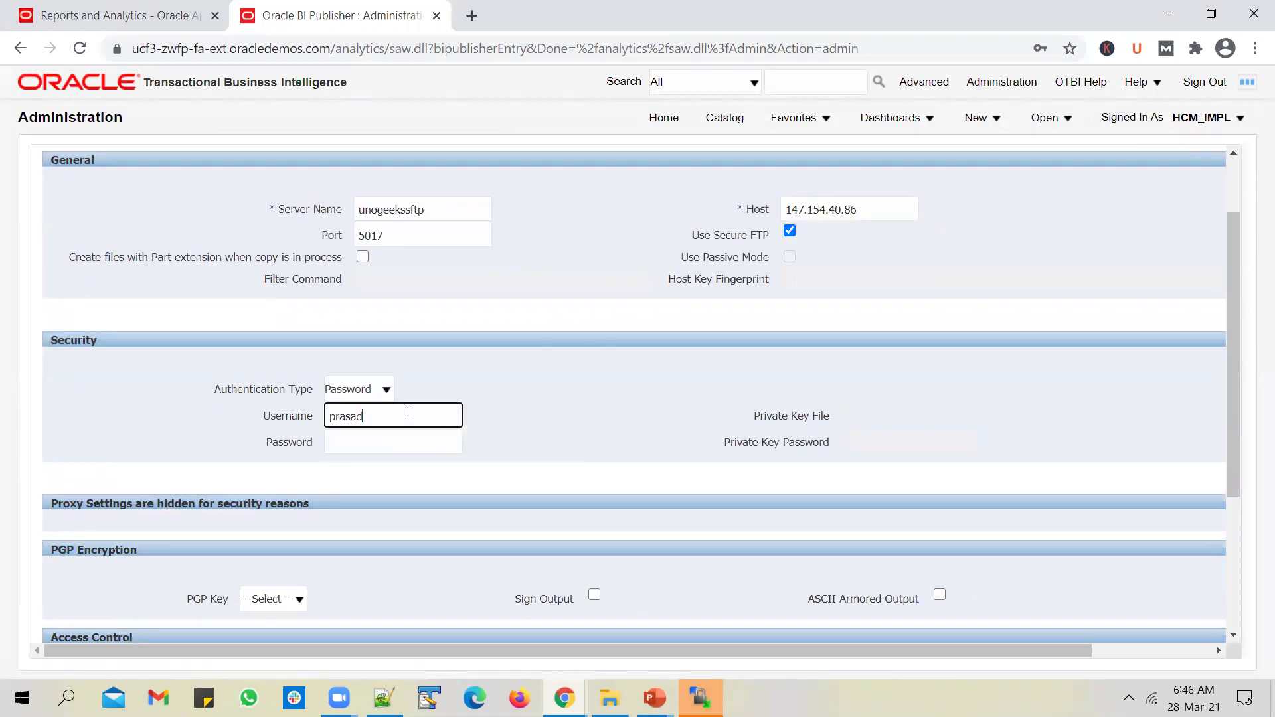
key("Tab")
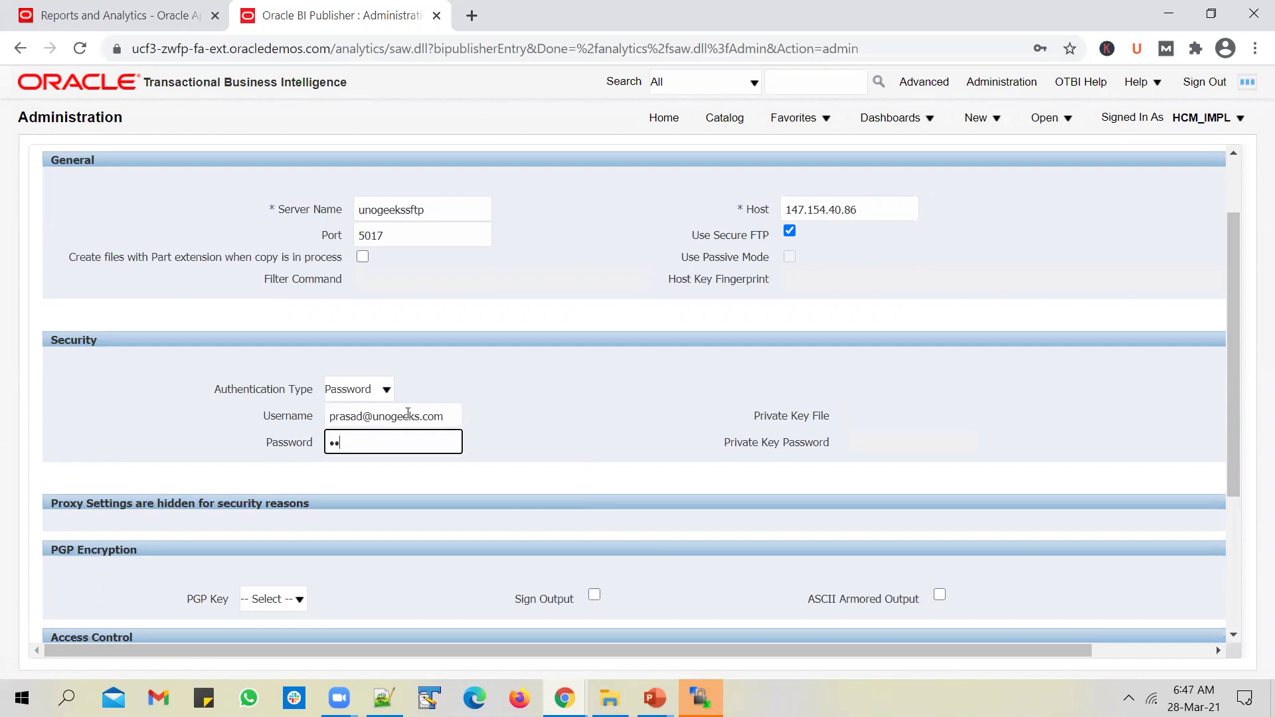
type("*************")
scroll(411, 418, "down", 2)
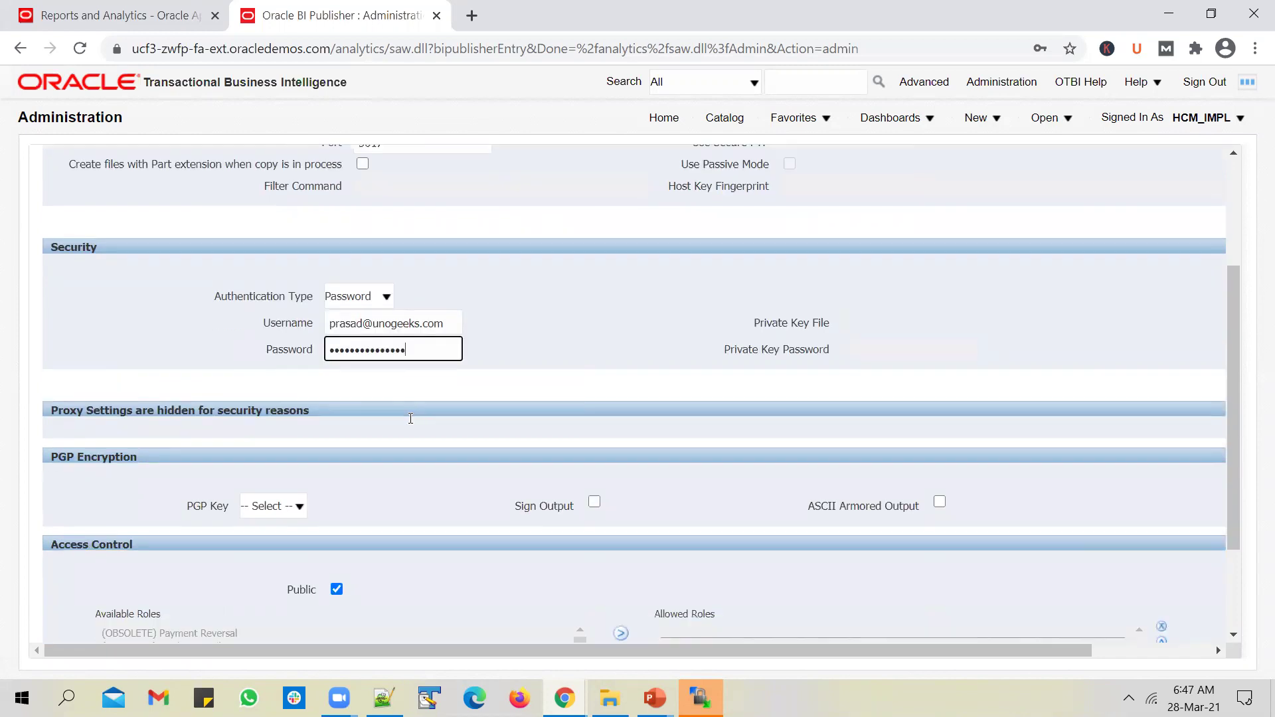
scroll(407, 425, "down", 2)
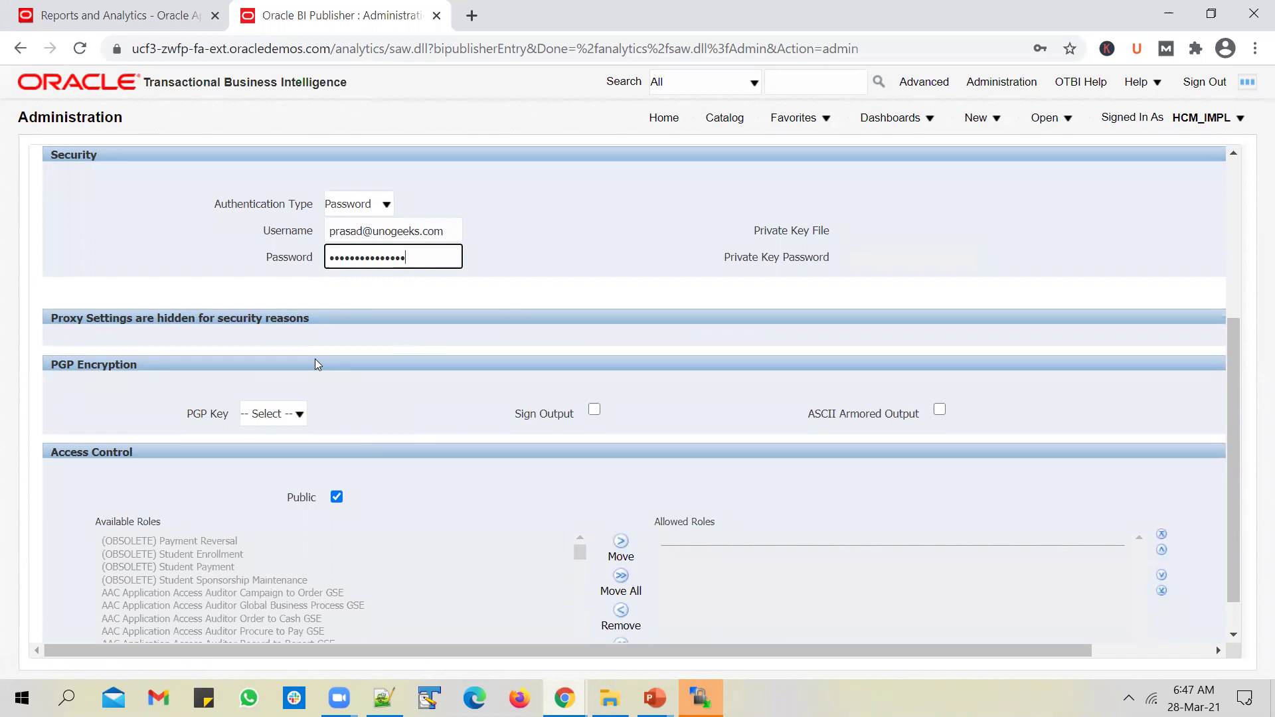
scroll(368, 384, "up", 2)
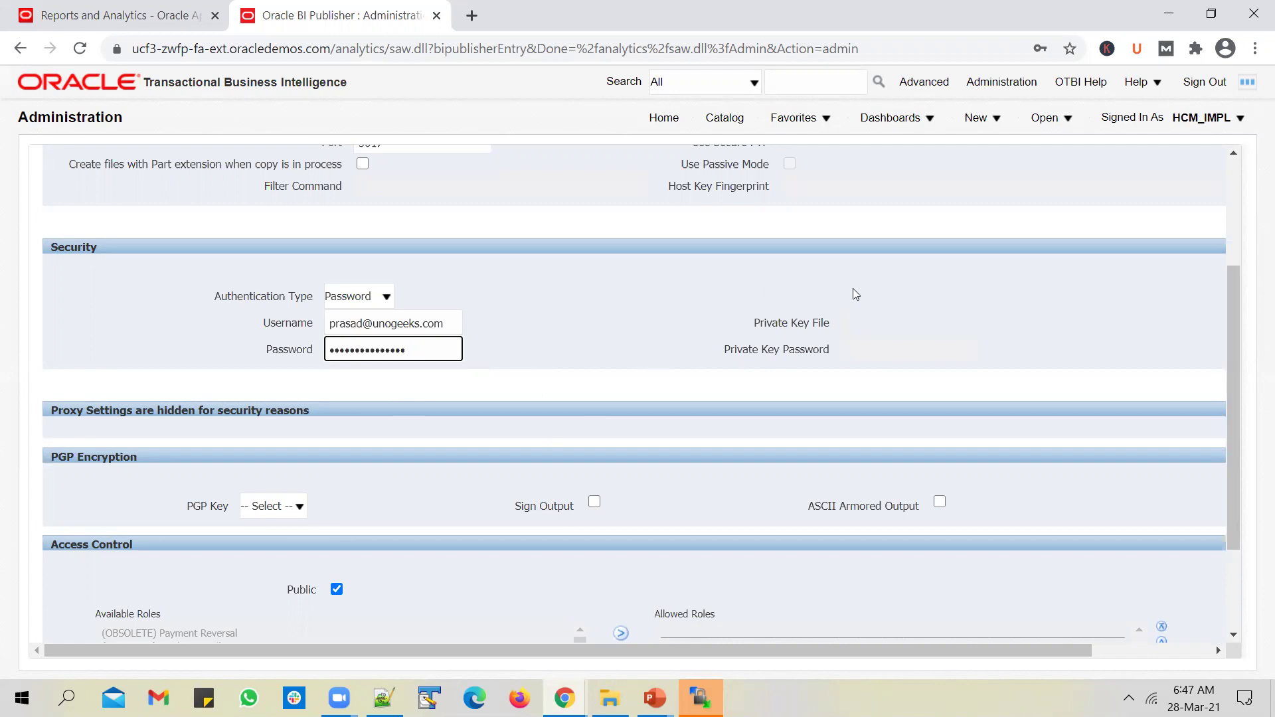
scroll(550, 389, "up", 2)
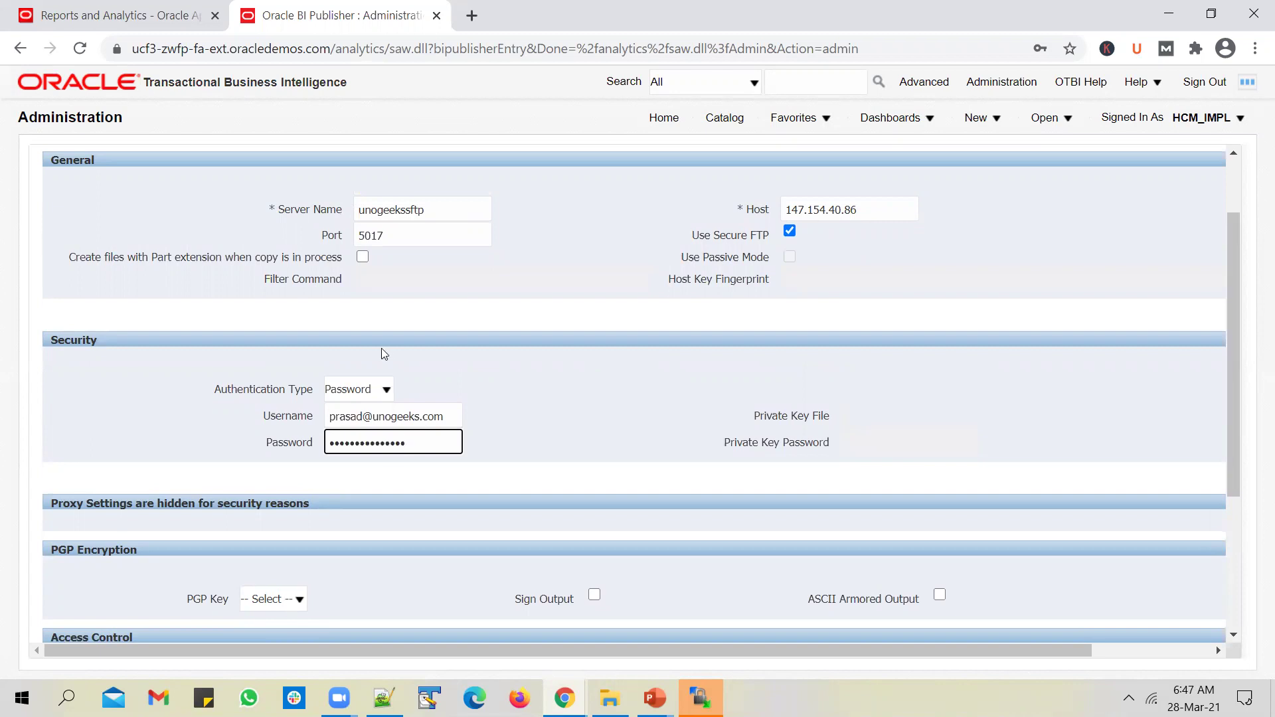
scroll(383, 353, "up", 2)
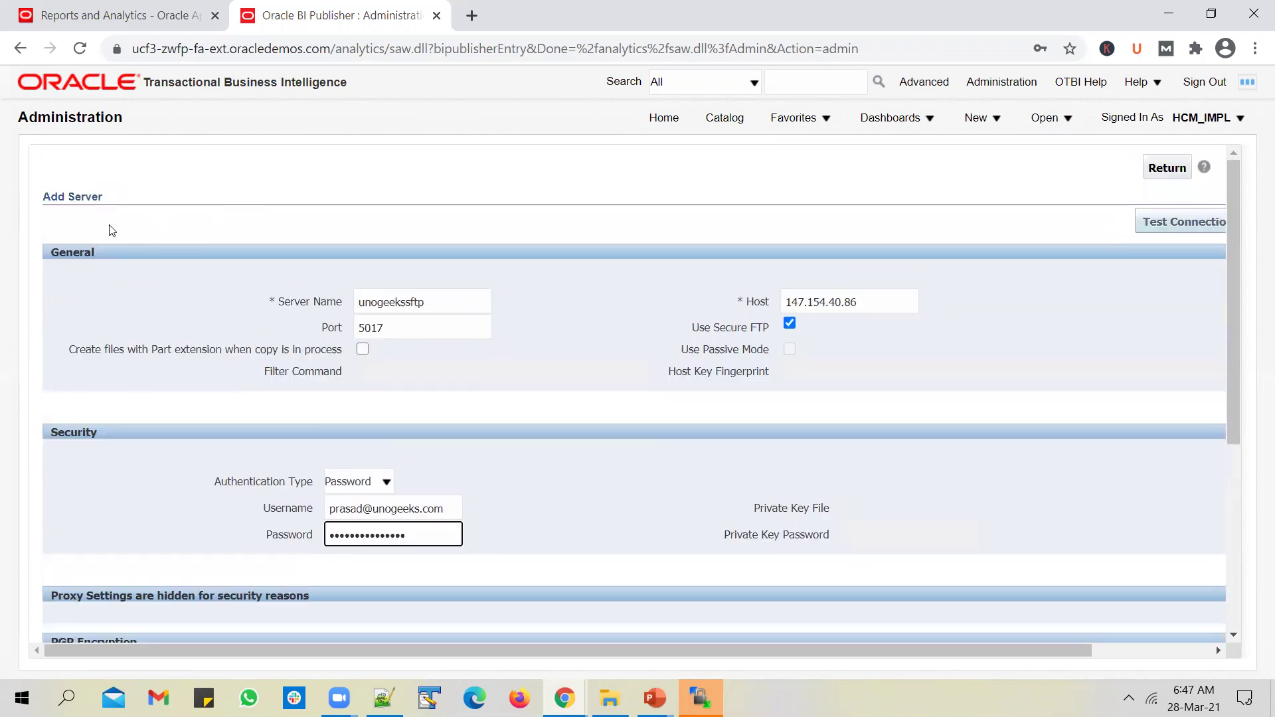
Step: Leave the PGP key unselected and run Test Connection for unogeekssftp
scroll(111, 231, "down", 5)
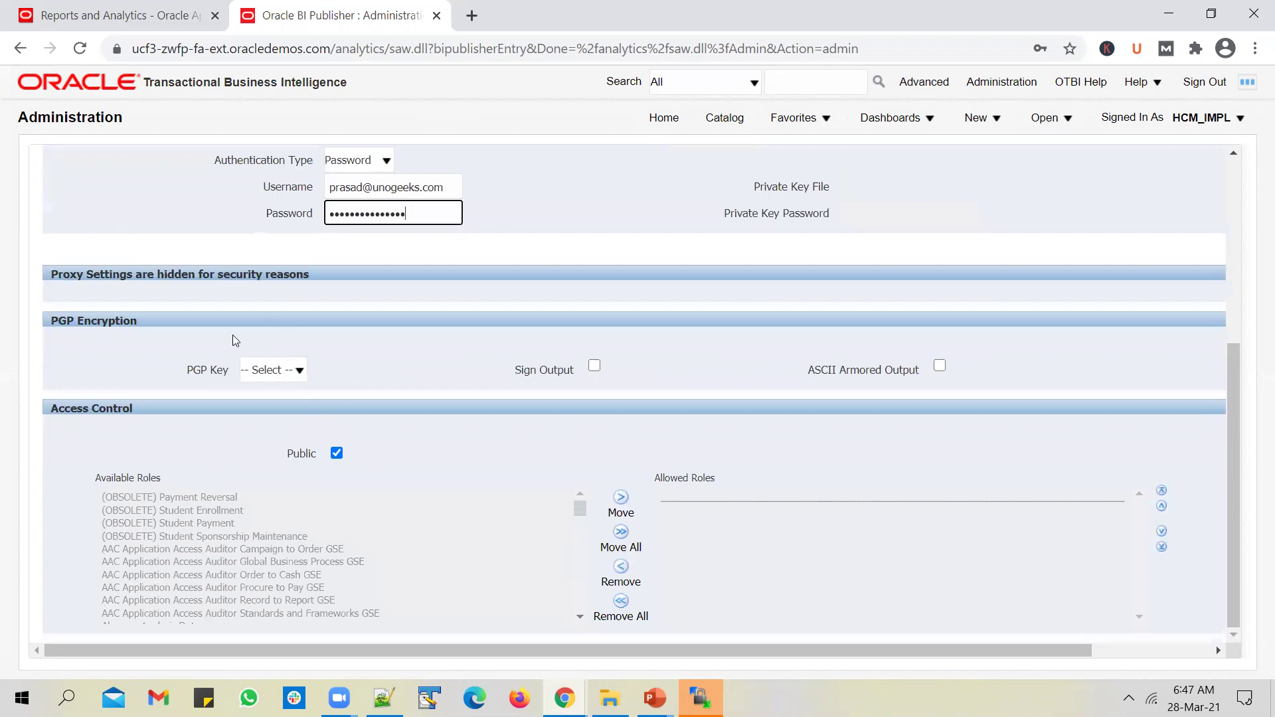
left_click(285, 370)
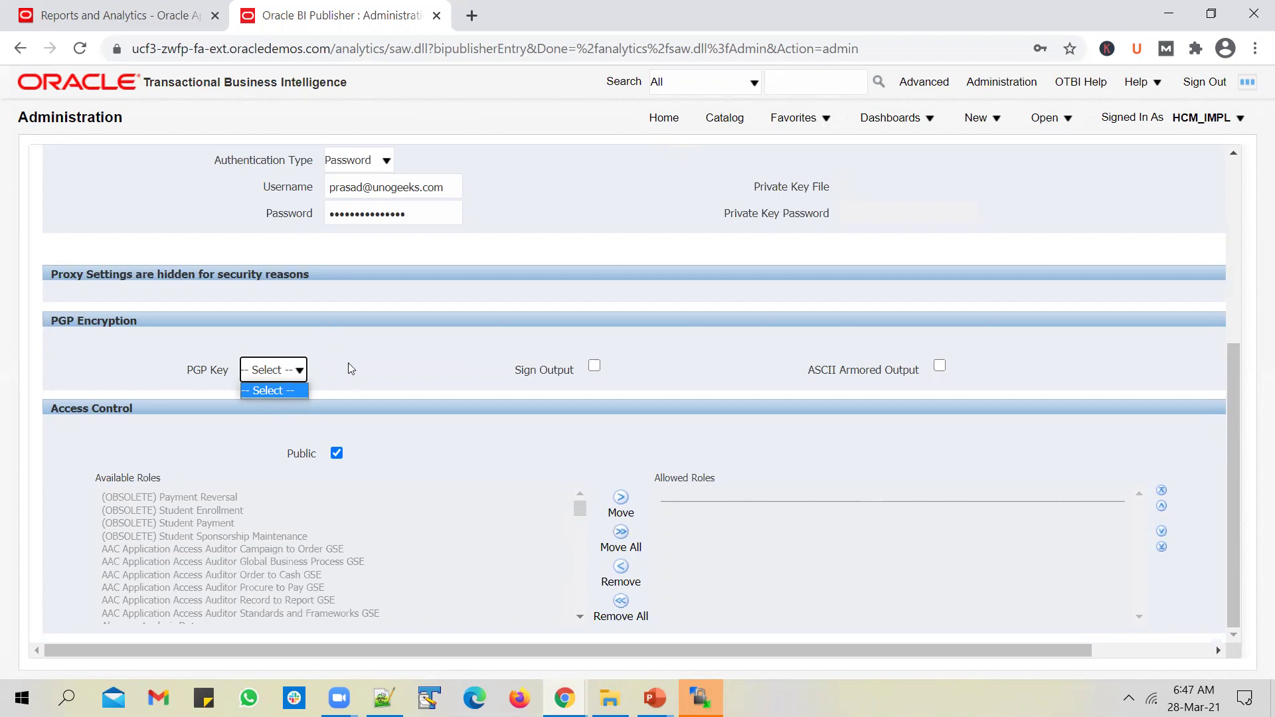
scroll(348, 362, "up", 3)
scroll(580, 298, "up", 2)
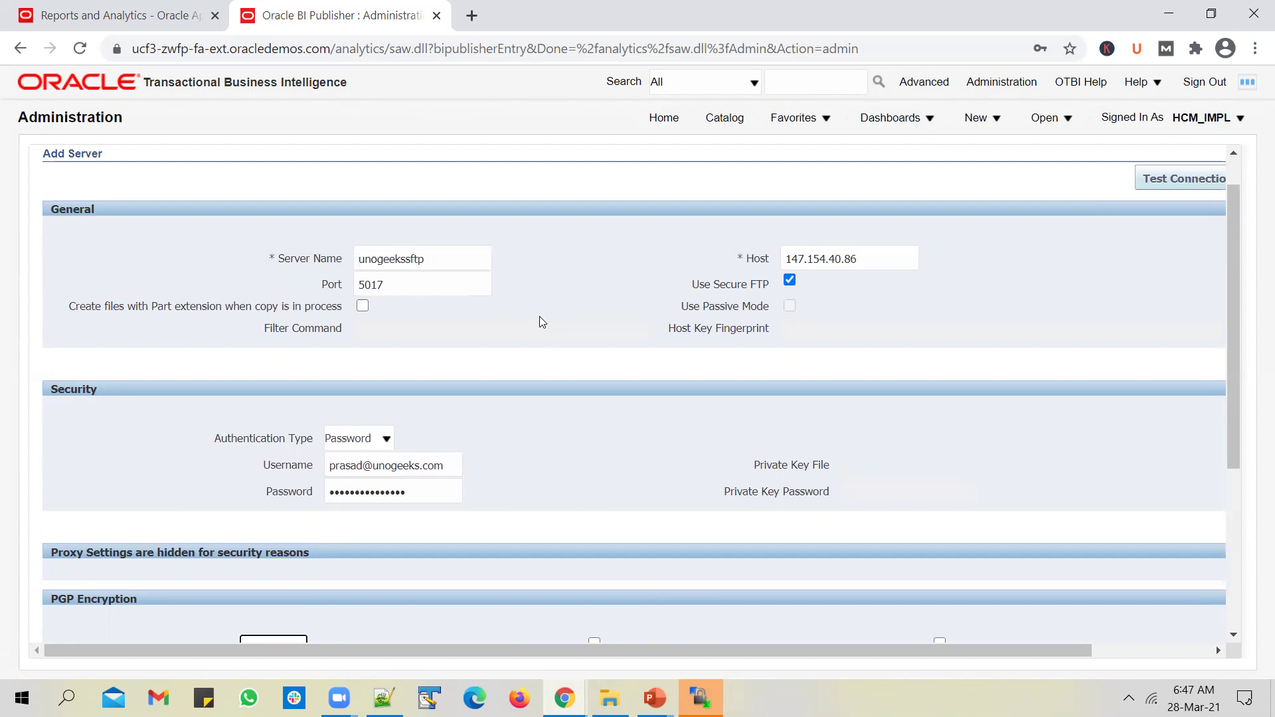
scroll(587, 330, "down", 2)
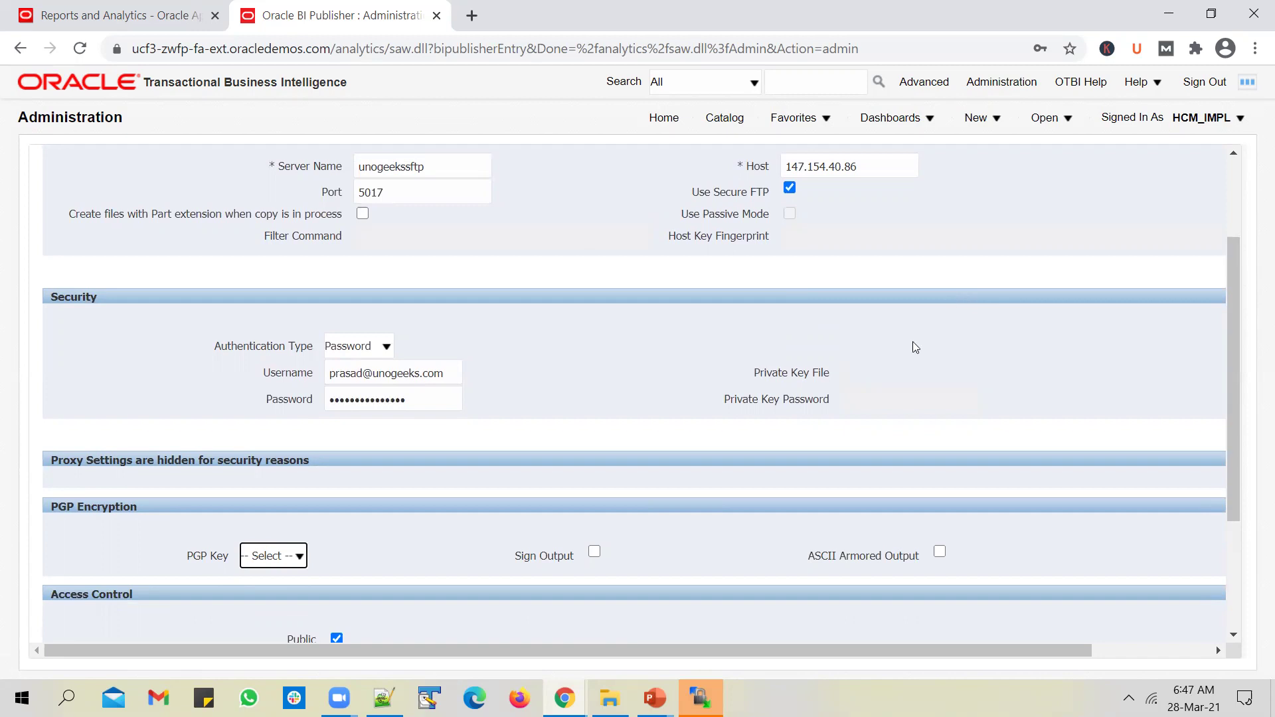
scroll(915, 340, "up", 3)
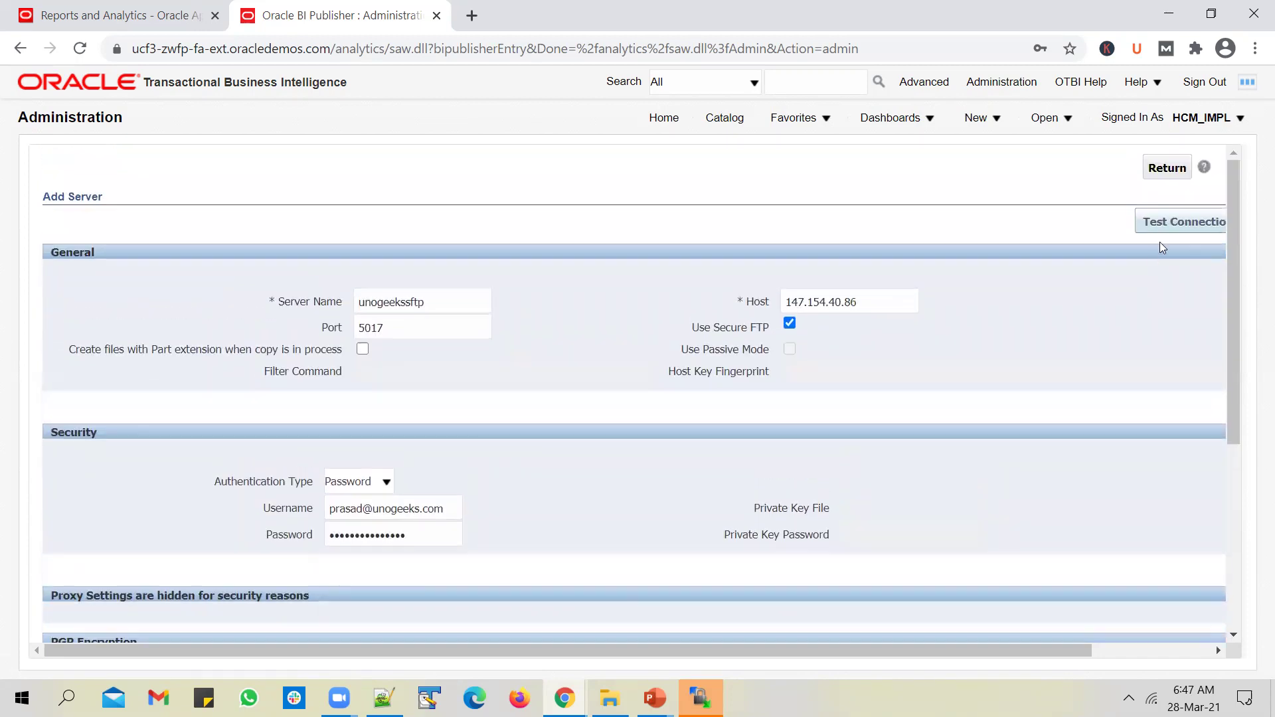
left_click(1168, 221)
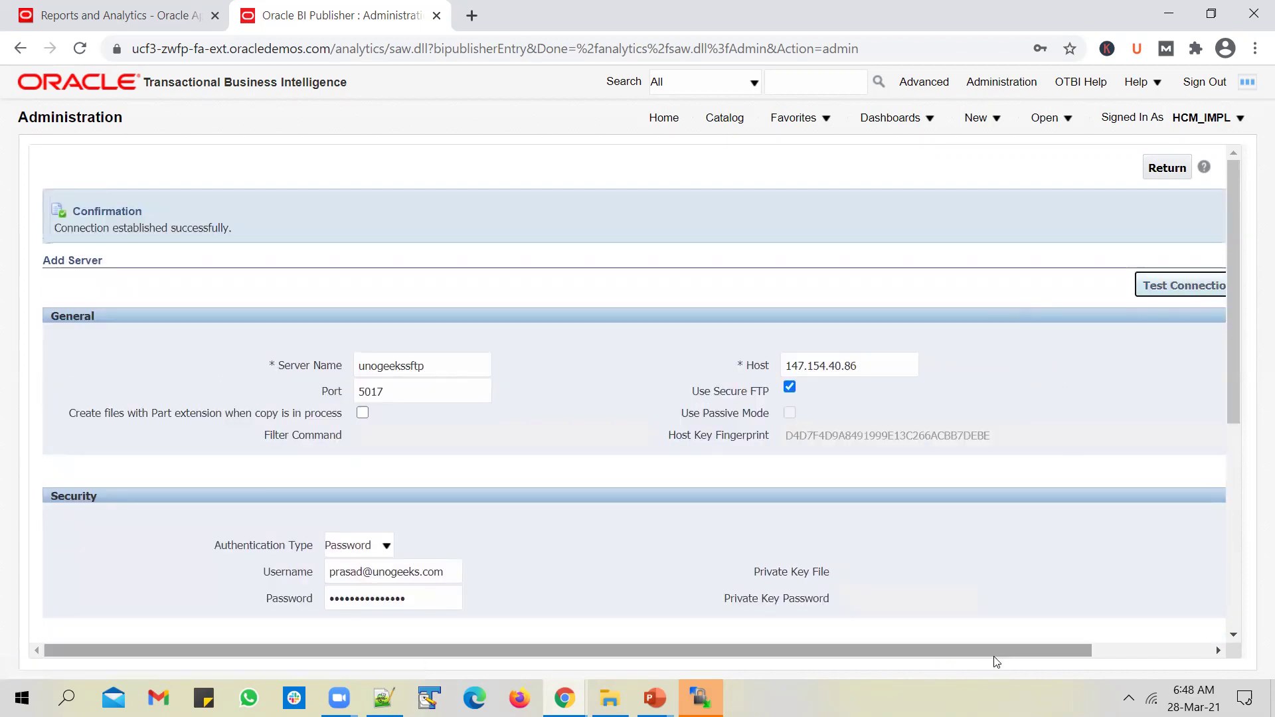
left_click_drag(1009, 650, 1128, 503)
Step: Apply the unogeekssftp server definition and return to the Unogeeks catalog folder
left_click(1140, 292)
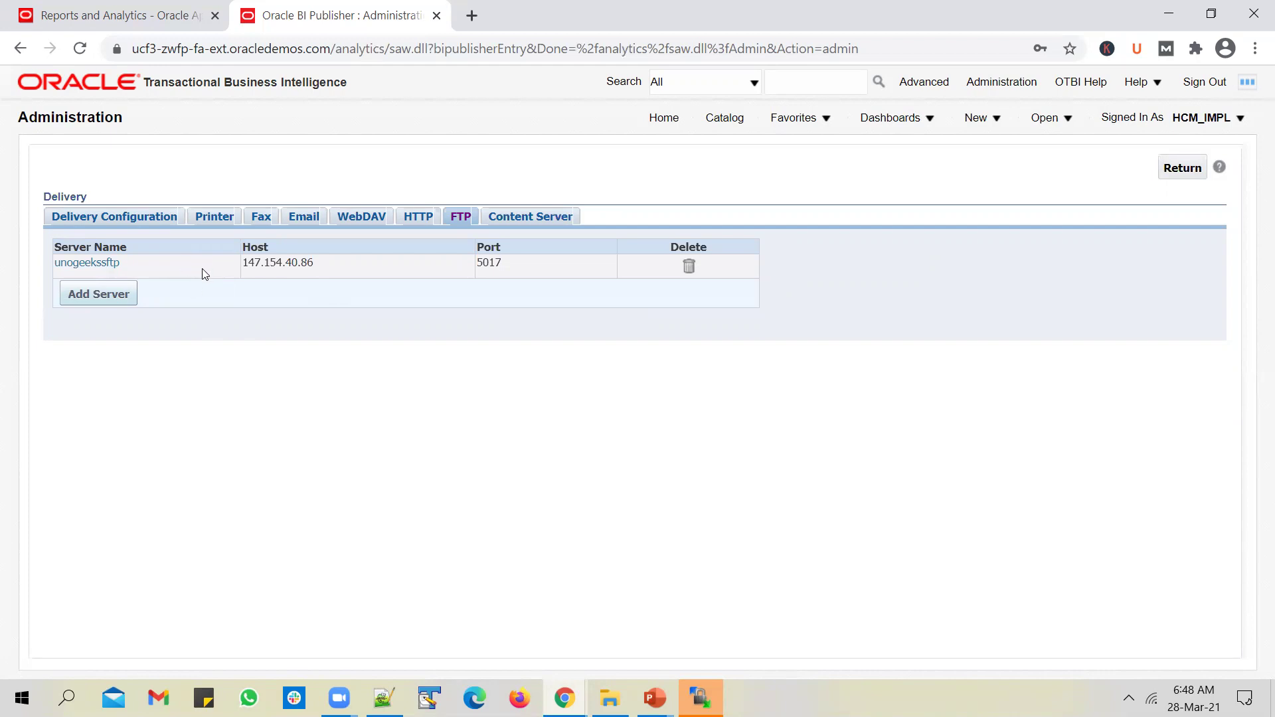
left_click(724, 118)
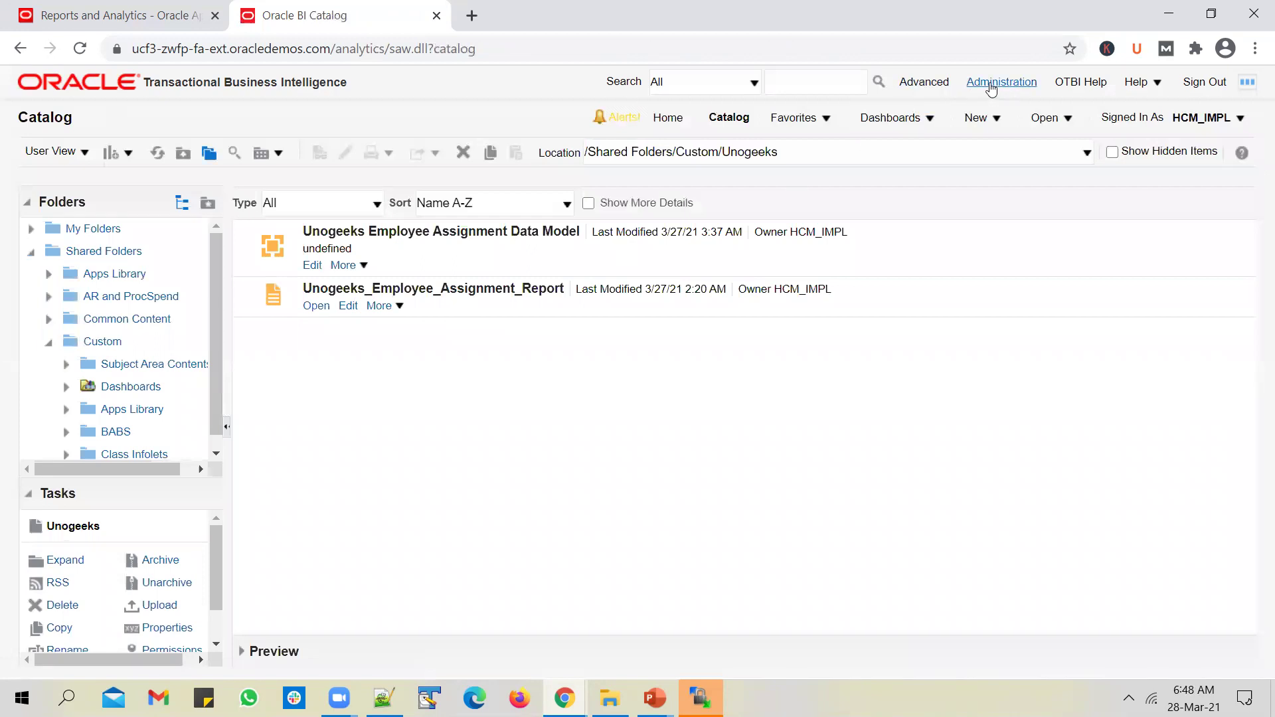
Step: Reopen the FTP delivery servers page and select the server name unogeekssftp
left_click(1002, 81)
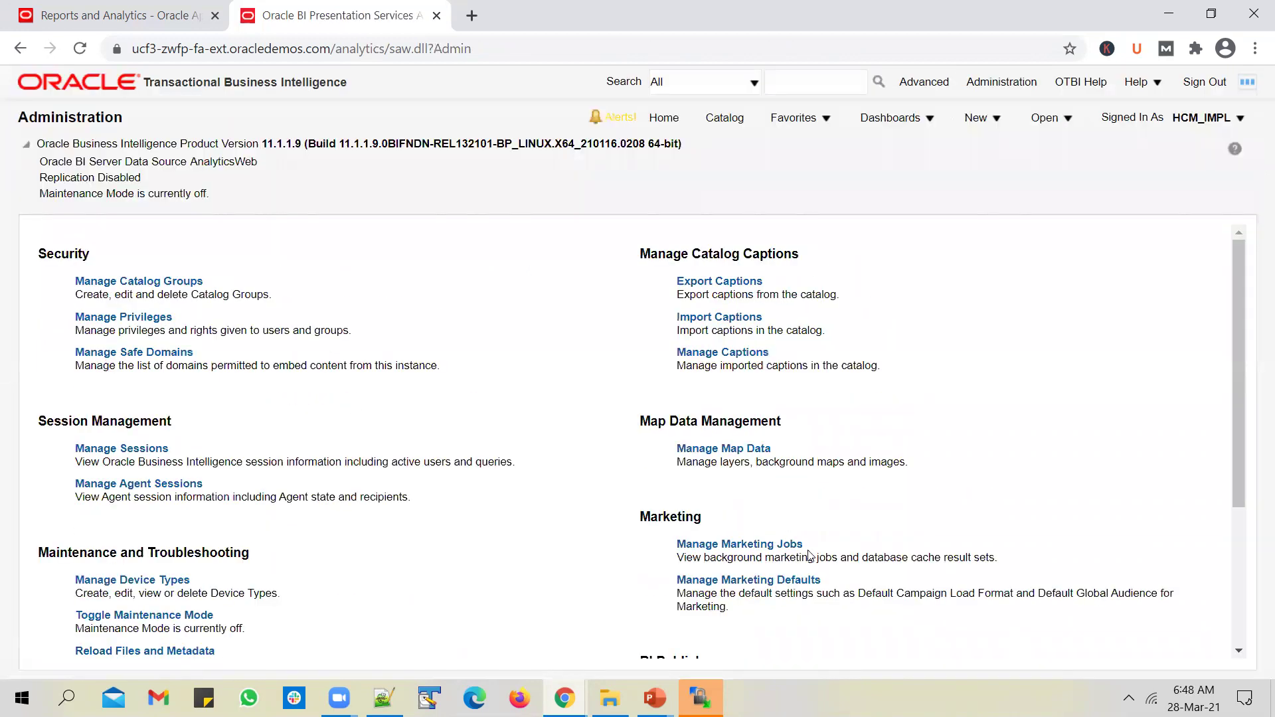
scroll(744, 532, "down", 3)
left_click(728, 469)
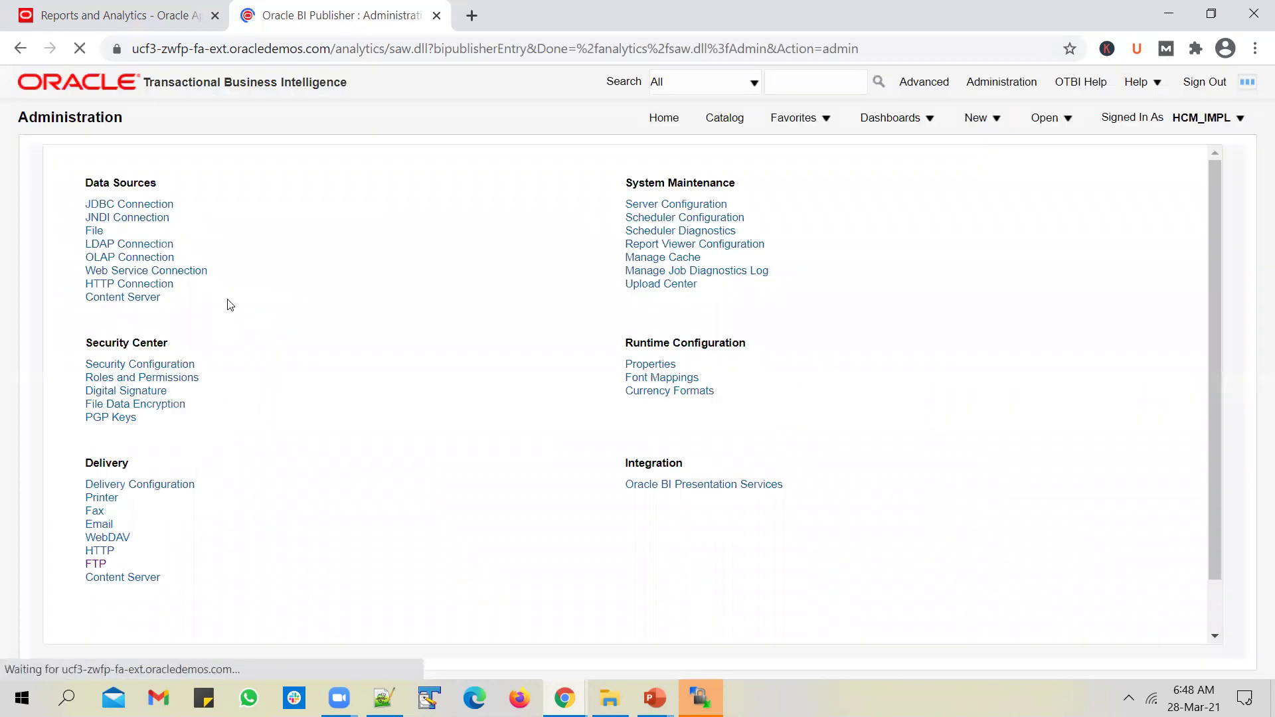
left_click(95, 564)
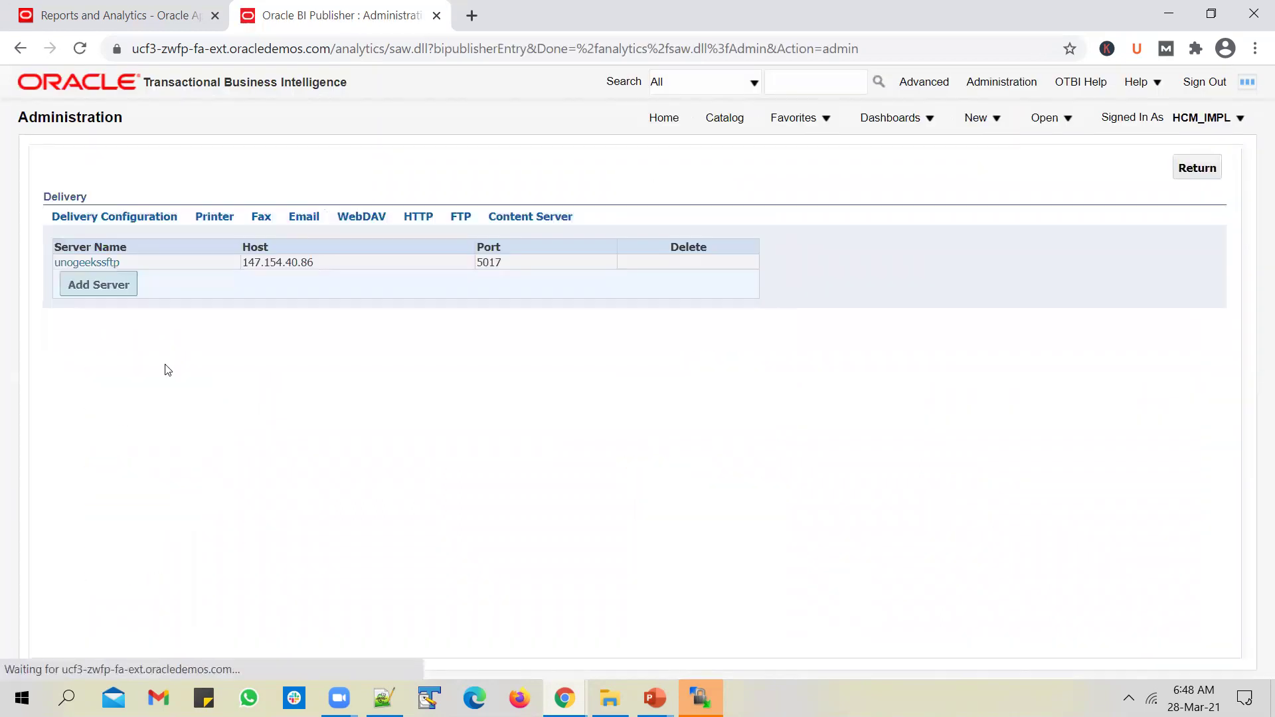
left_click_drag(121, 264, 55, 273)
left_click_drag(134, 261, 57, 268)
key("ctrl+c")
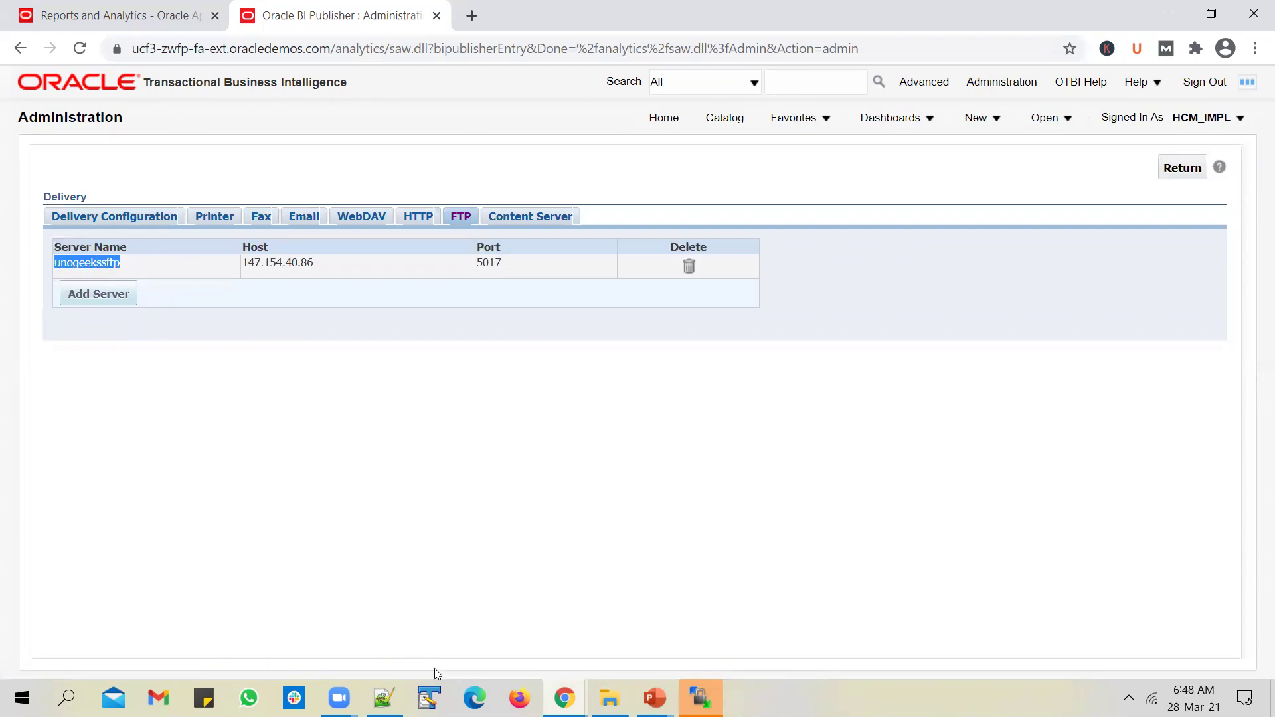
Step: Paste unogeekssftp into TextPad and start a new blank Notepad++ document
left_click(430, 698)
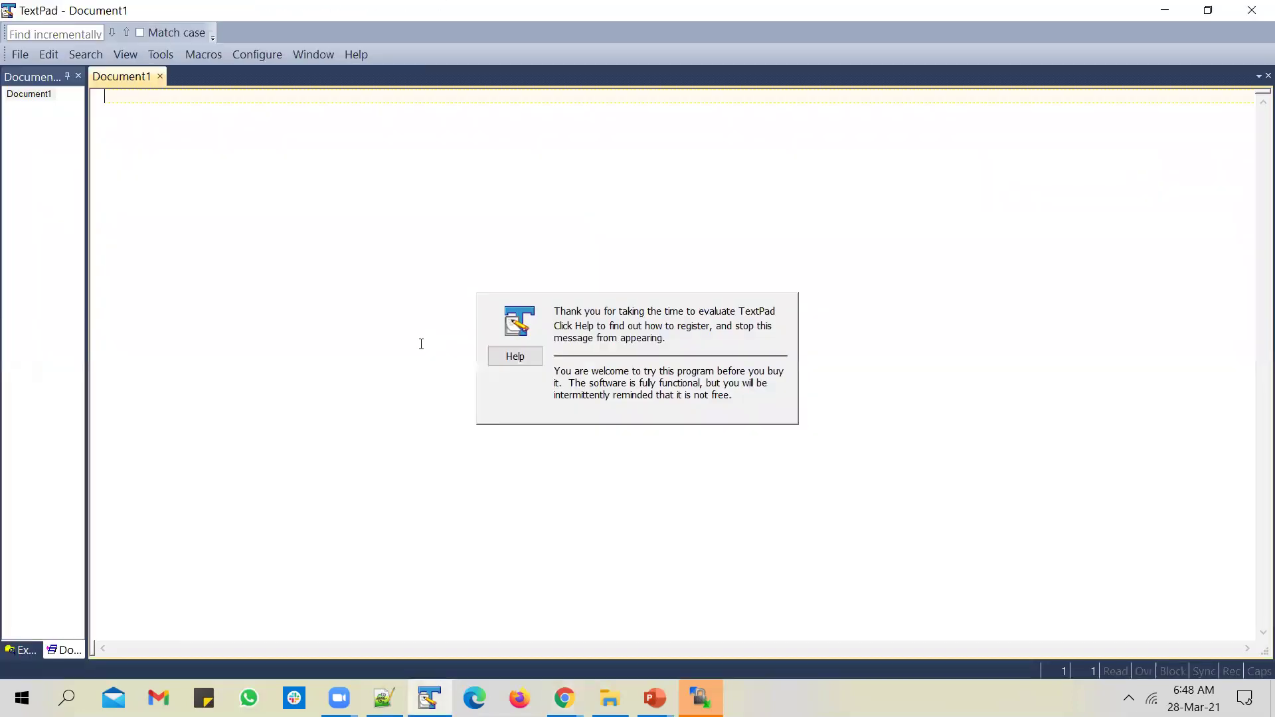
key("ctrl+v")
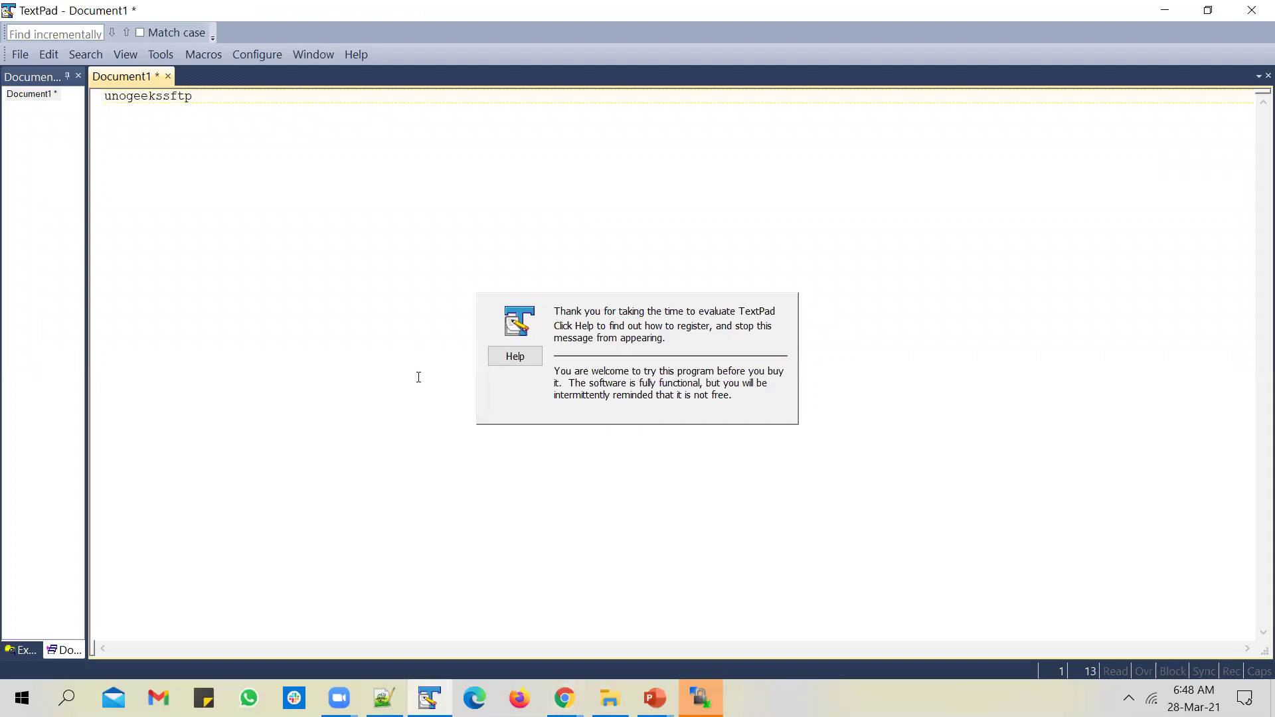
left_click(392, 692)
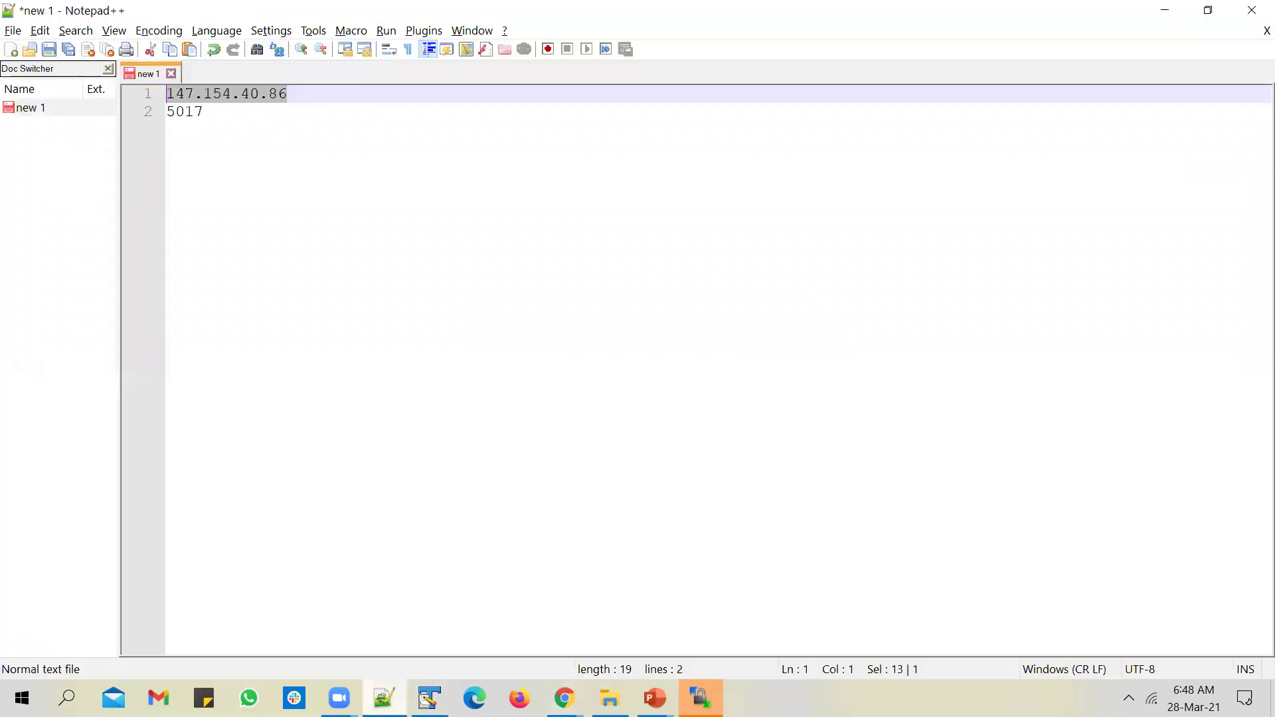
key("ctrl+n")
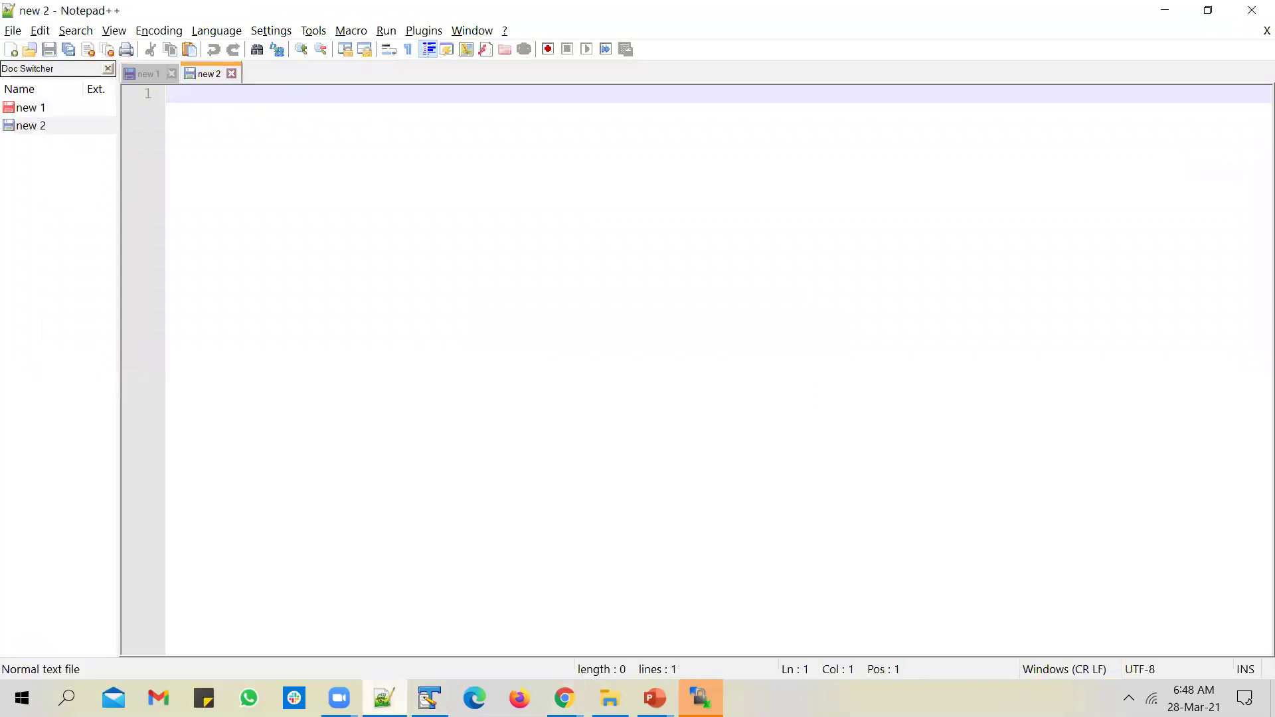
key("ctrl+o")
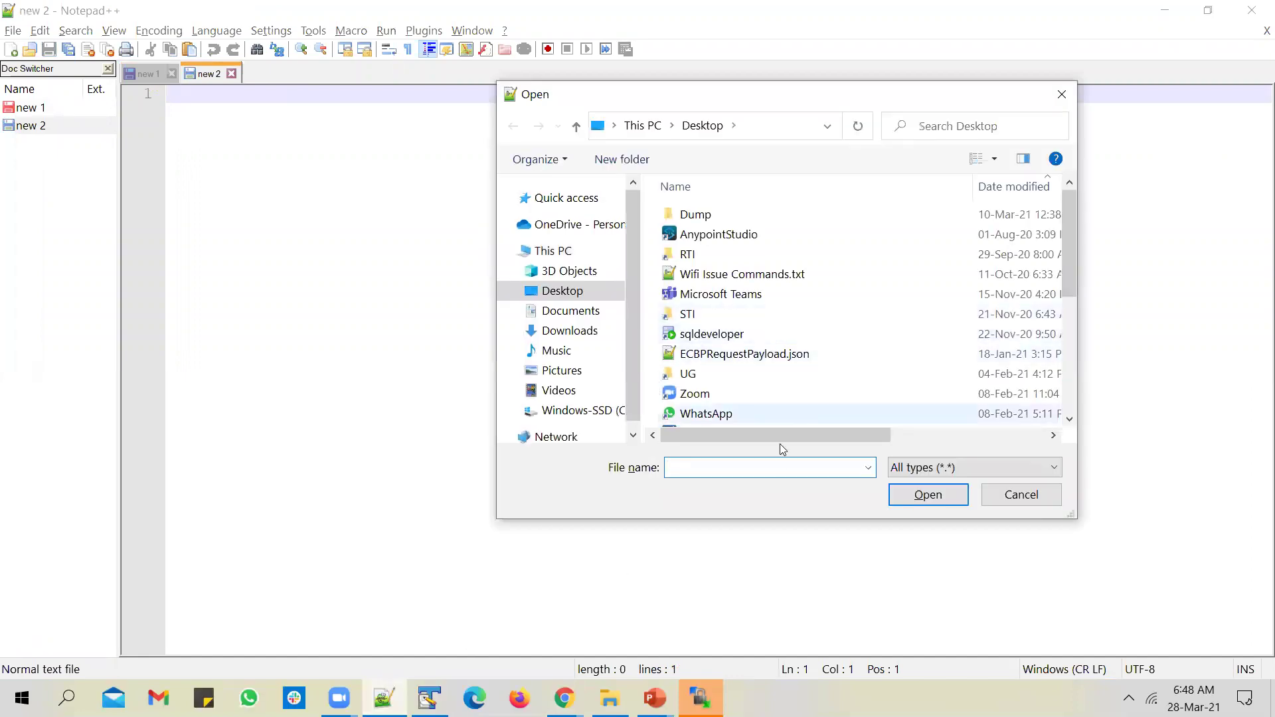
type("1")
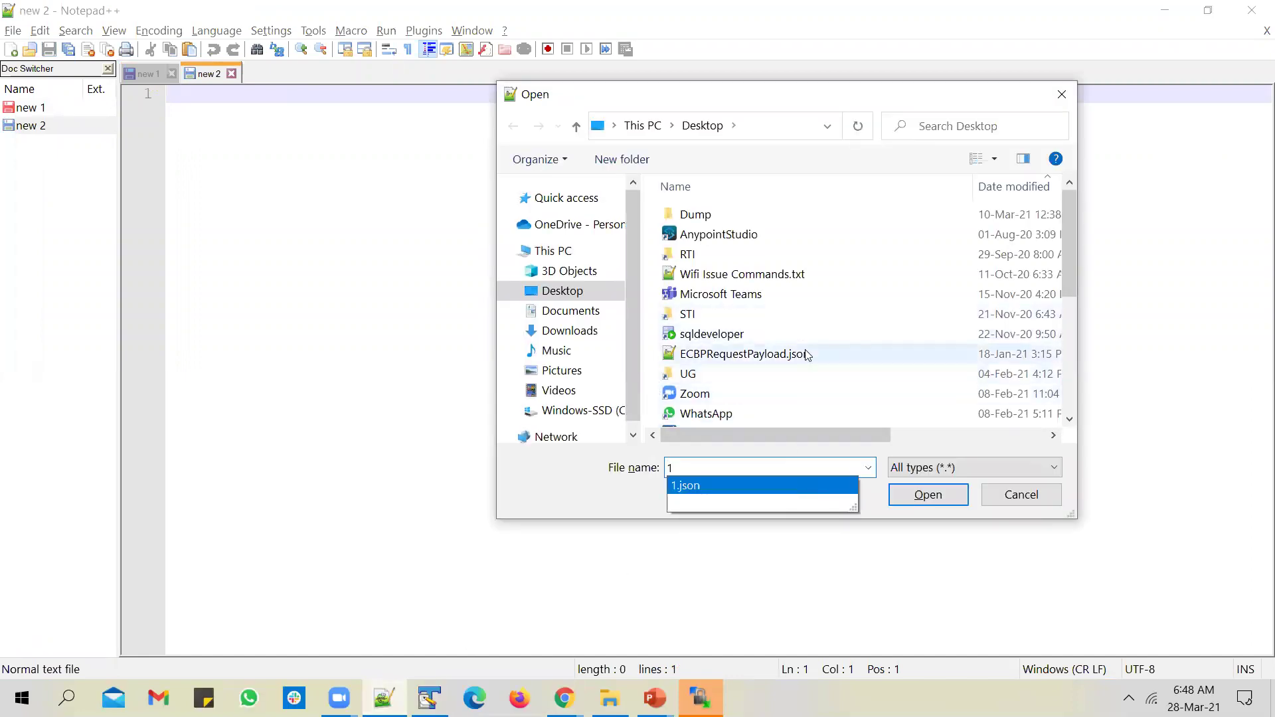
scroll(808, 355, "down", 4)
scroll(808, 355, "up", 5)
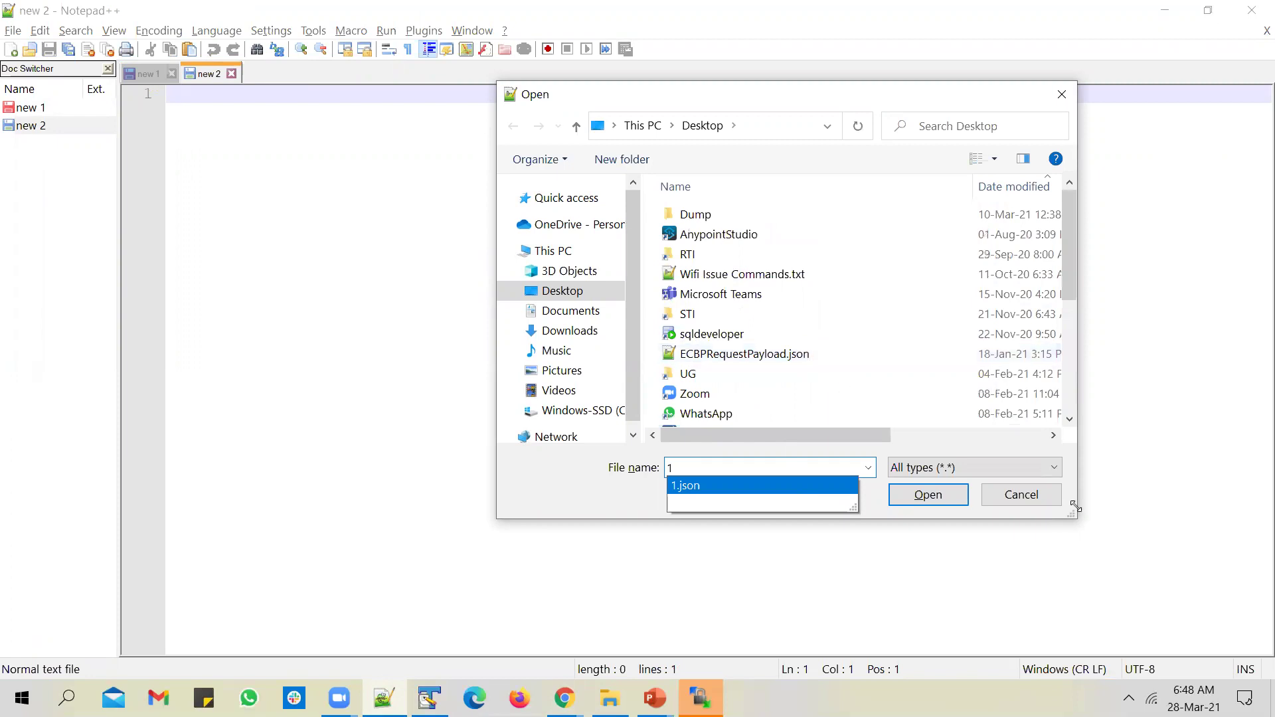
left_click_drag(1022, 495, 410, 294)
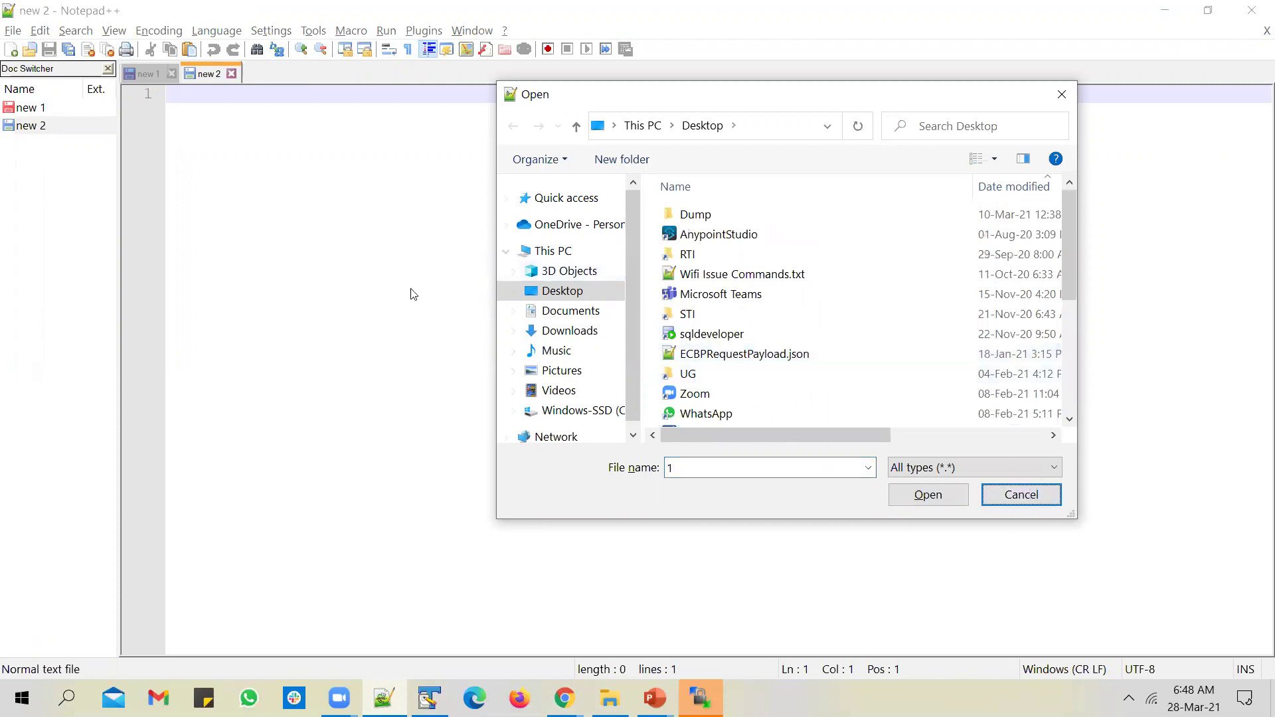
left_click(1062, 93)
type("1")
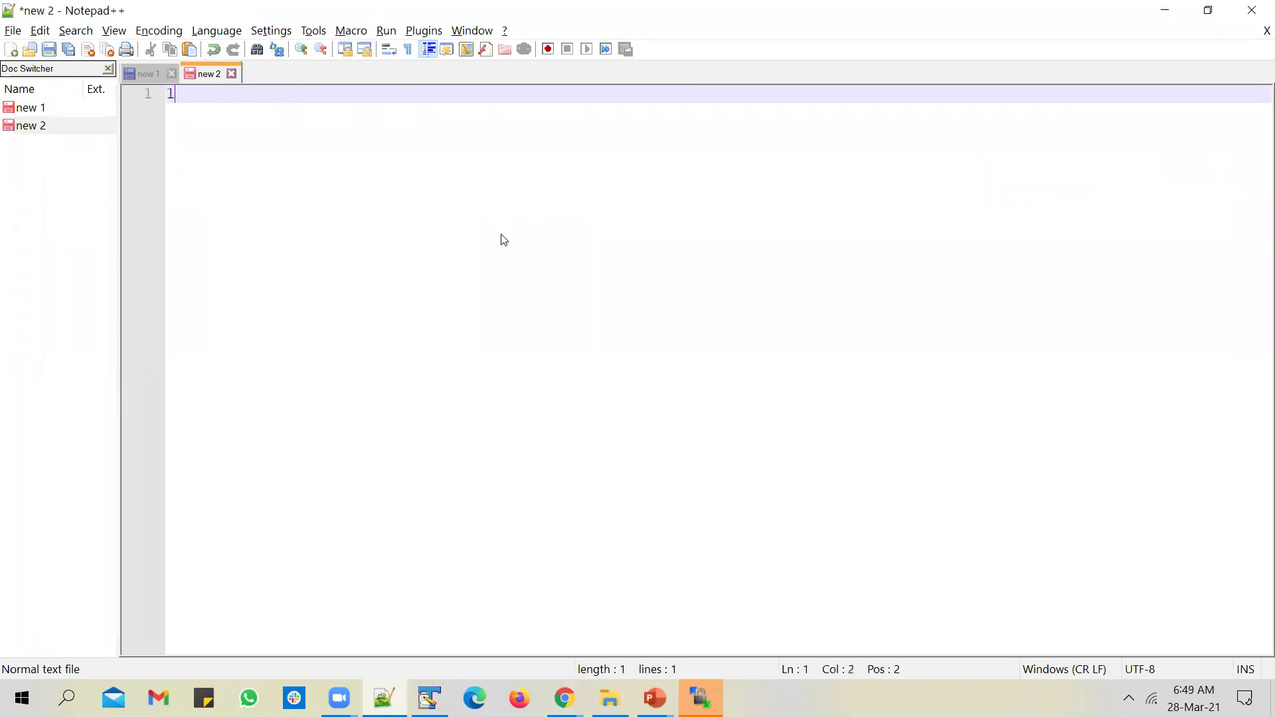
Step: Save the new document on the Desktop as 1.sql and clear its placeholder text
key("ctrl+s")
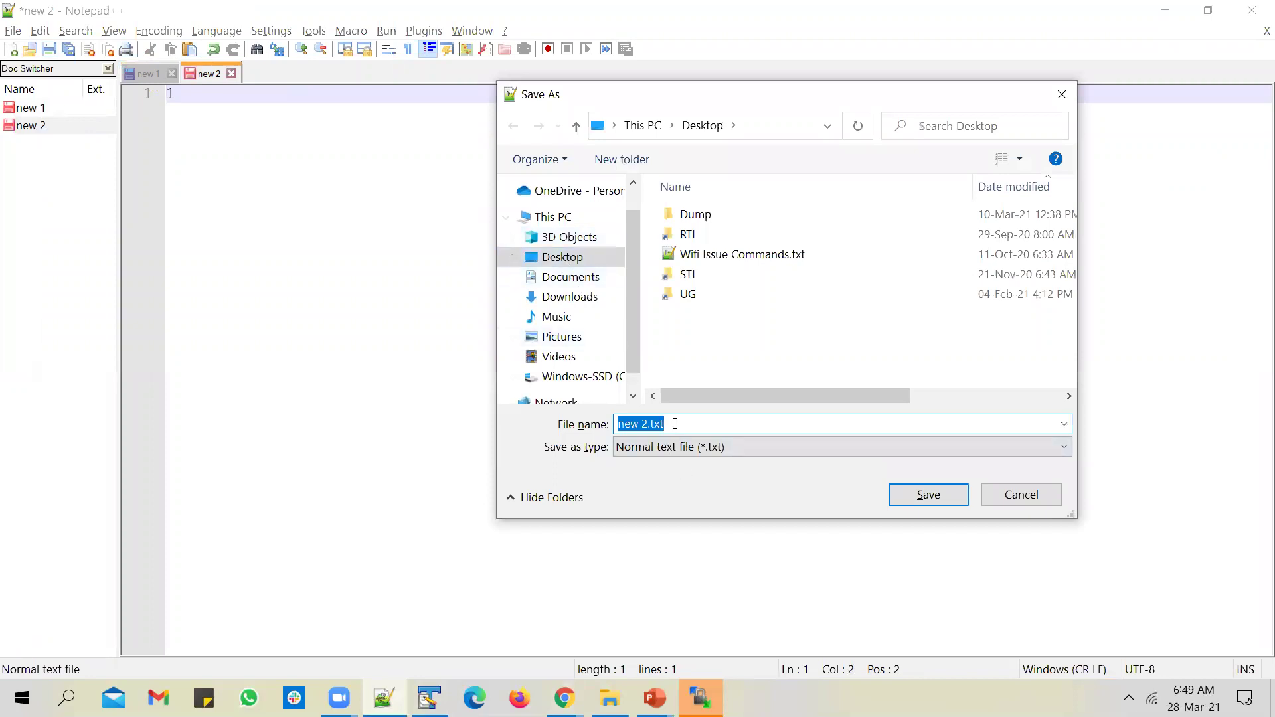
left_click_drag(648, 424, 617, 424)
type("1")
key("Right")
key("shift+Right")
key("shift+Right")
key("shift+Right")
type("sql")
key("Return")
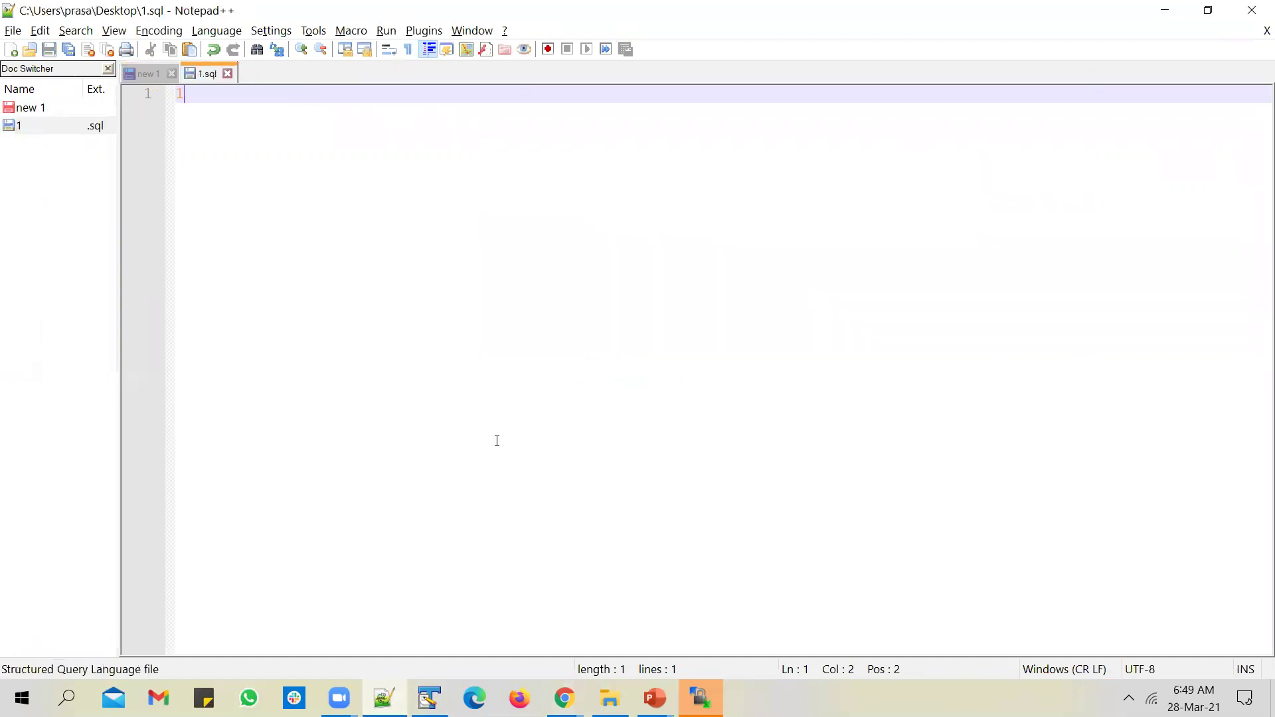
key("BackSpace")
key("ctrl+s")
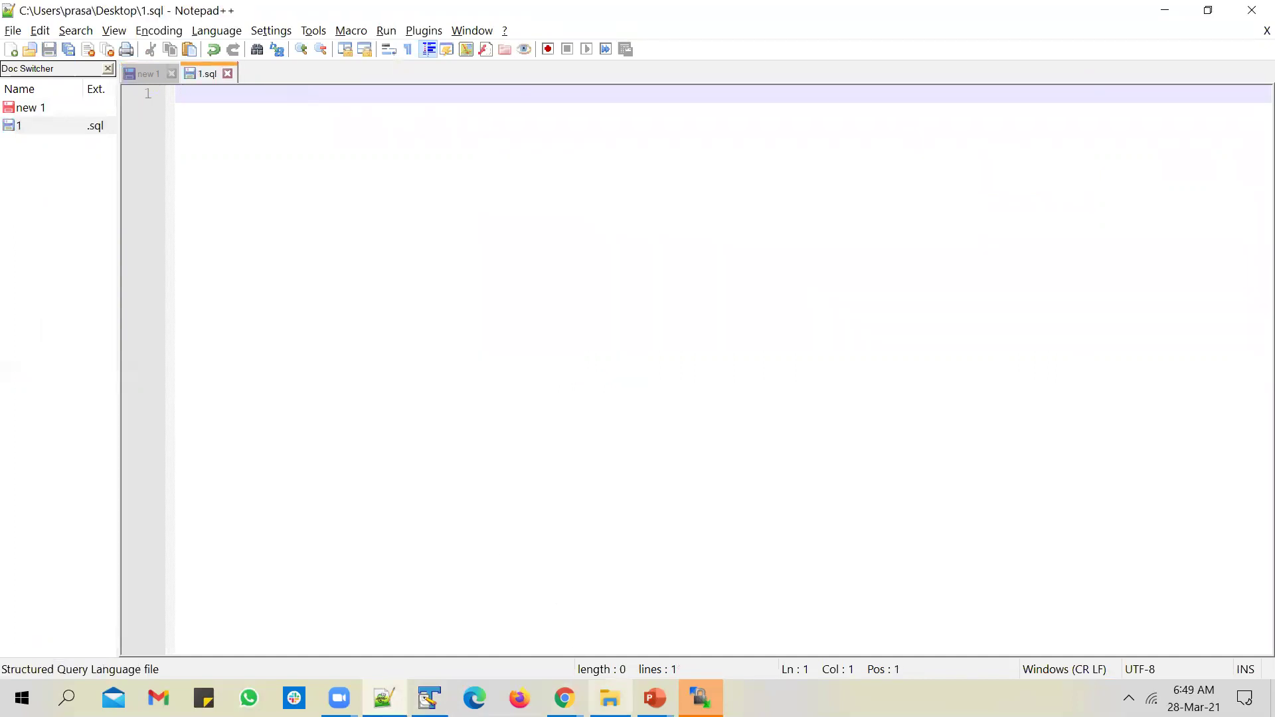
Step: Switch back to the BI Publisher FTP delivery page and go to the Catalog
mouse_move(564, 698)
left_click(541, 642)
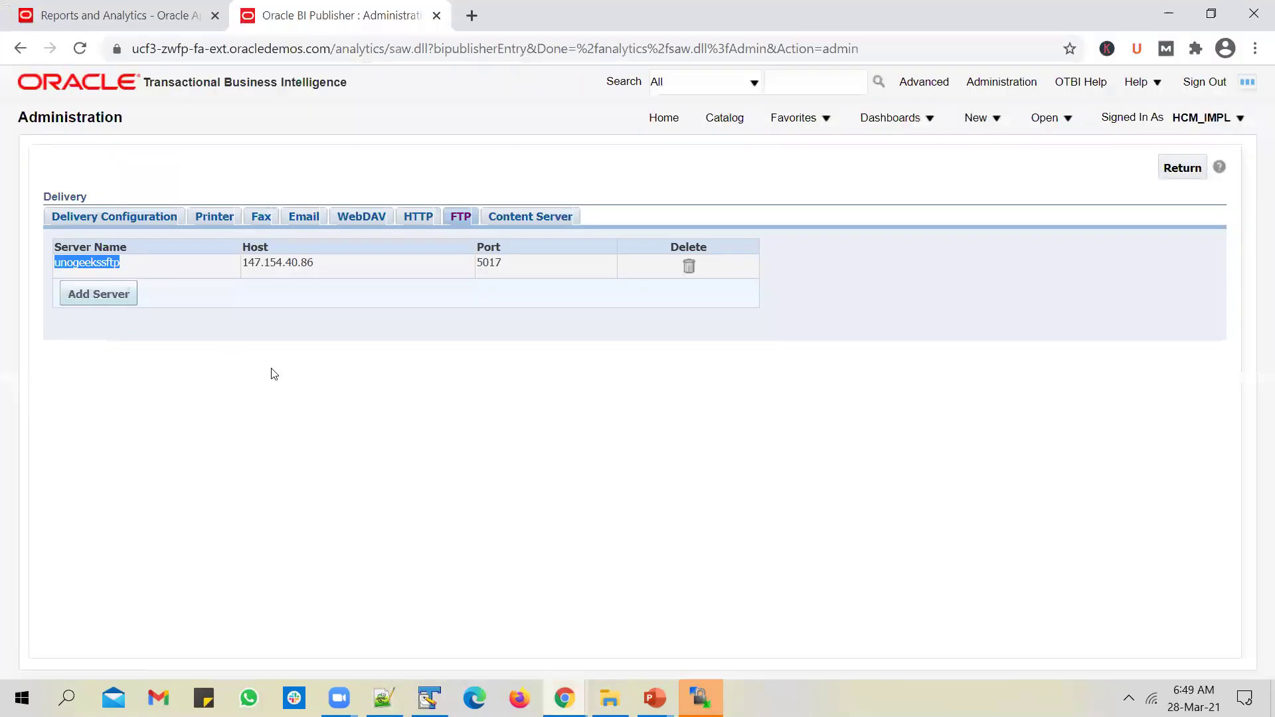
left_click(141, 267)
left_click_drag(107, 262, 48, 233)
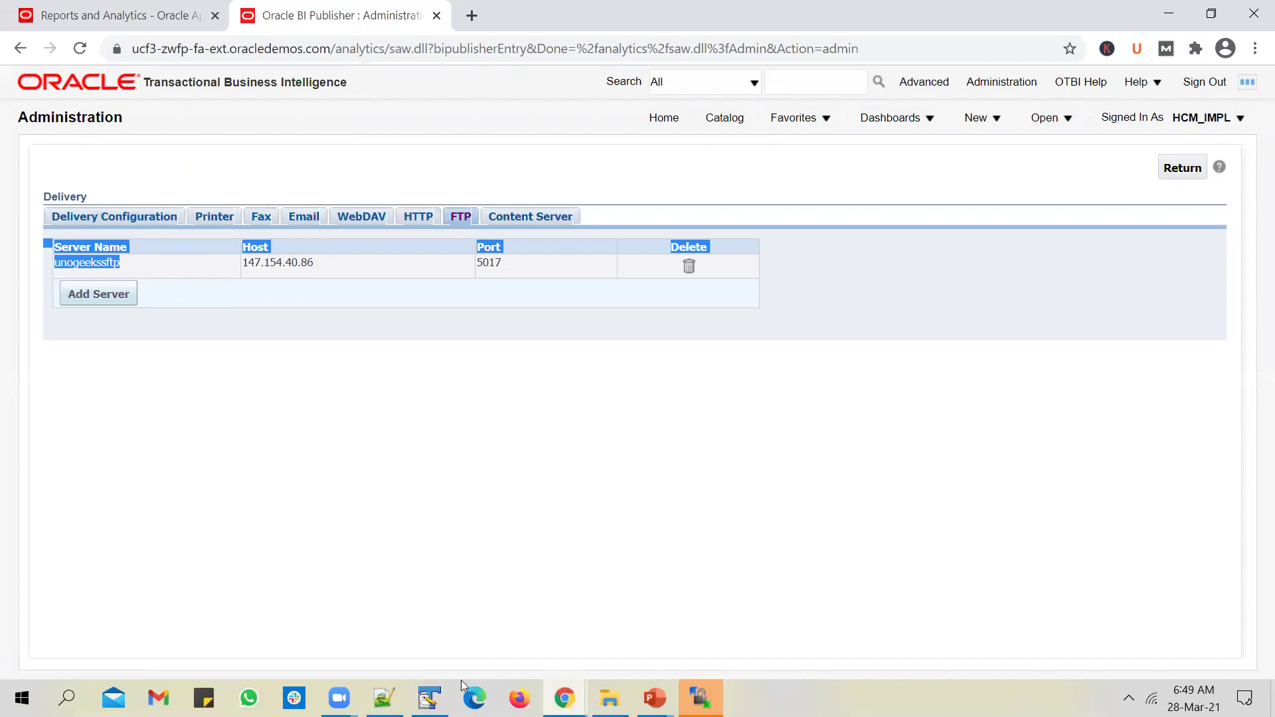
left_click(430, 697)
key("alt+Tab")
left_click(733, 151)
left_click(727, 120)
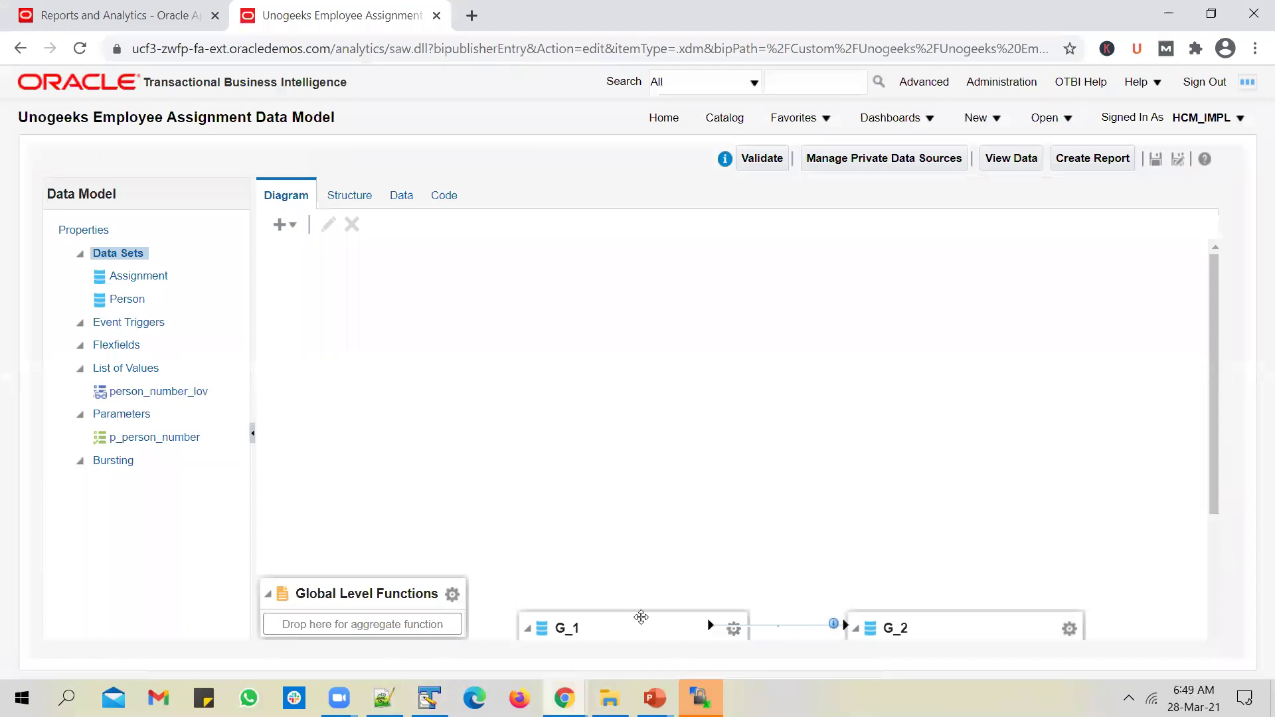
Step: Open the Person data set in the data model and select its entire SQL query
left_click_drag(641, 615, 602, 245)
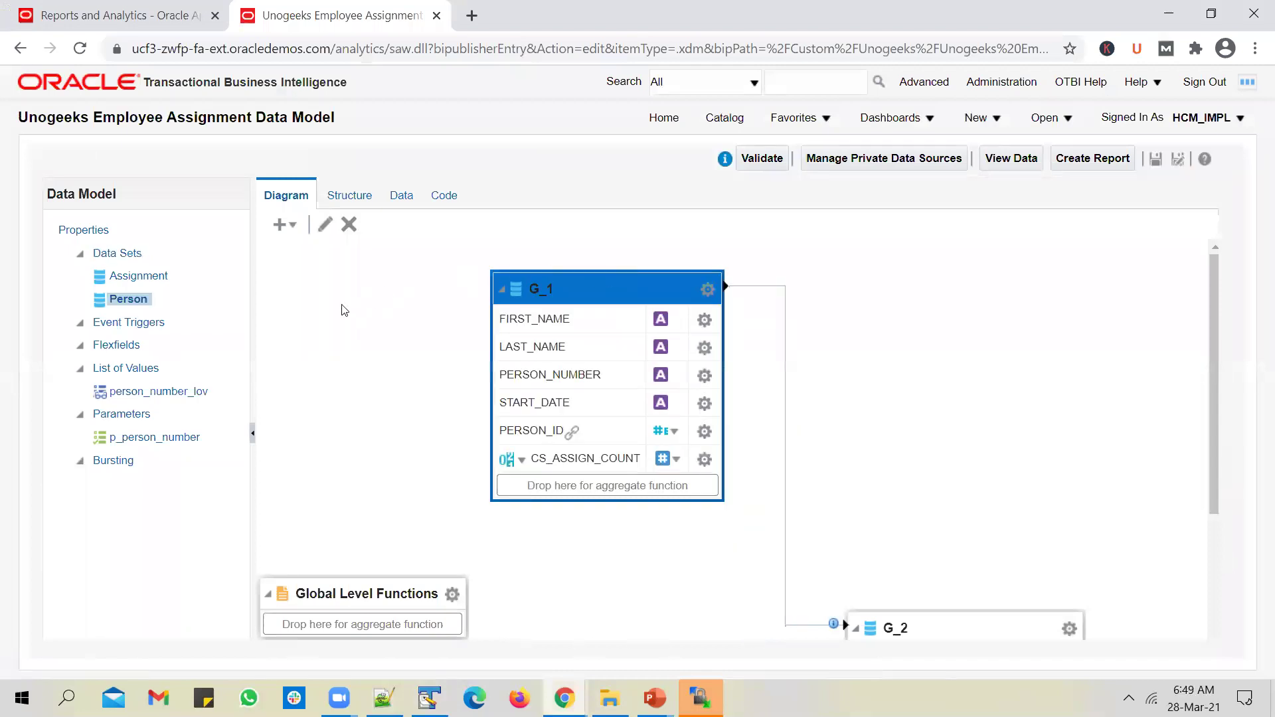
left_click(325, 225)
key("ctrl+a")
key("ctrl+c")
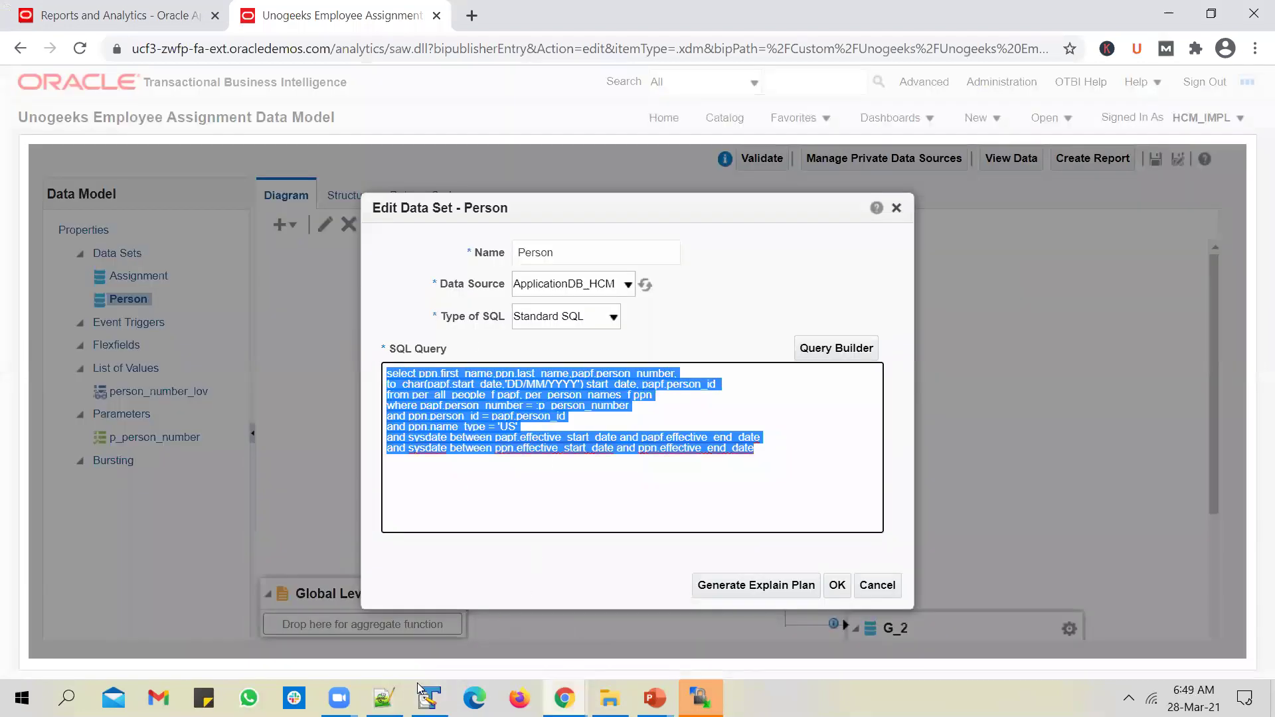
key("alt+Tab")
Step: Paste the Person SQL query into 1.sql, delete its column list, and save
key("ctrl+v")
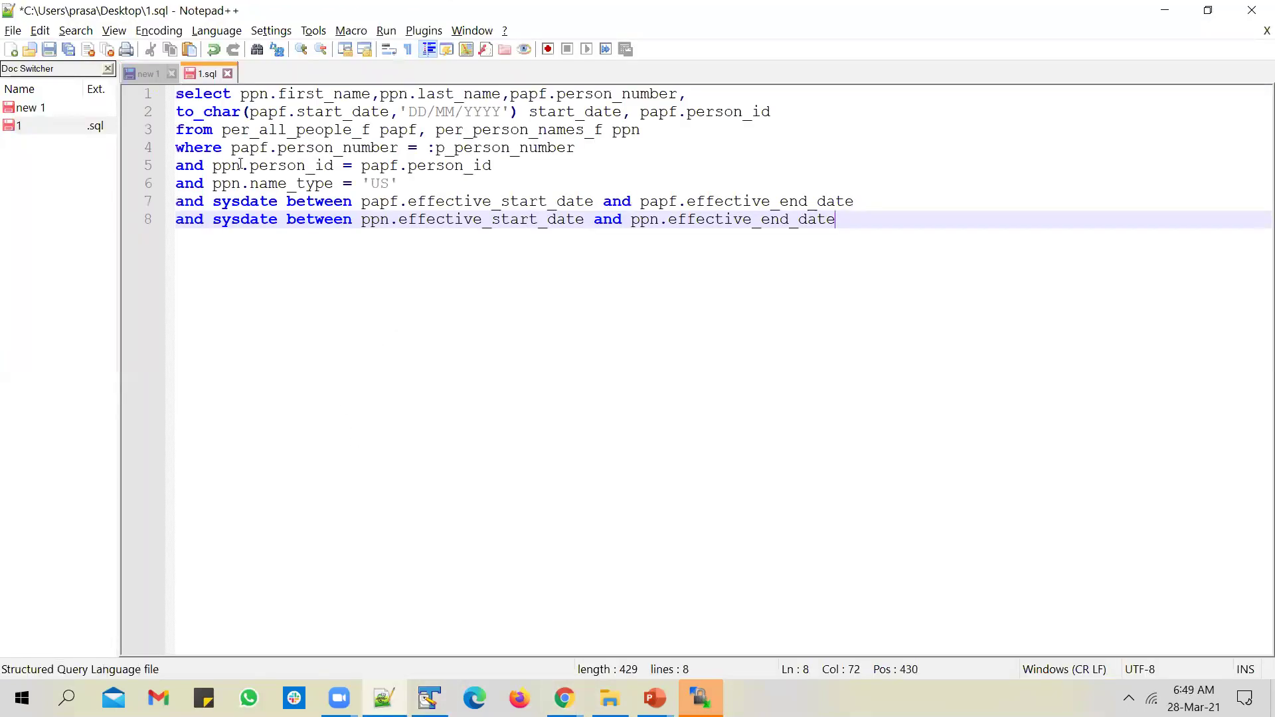
left_click(245, 97)
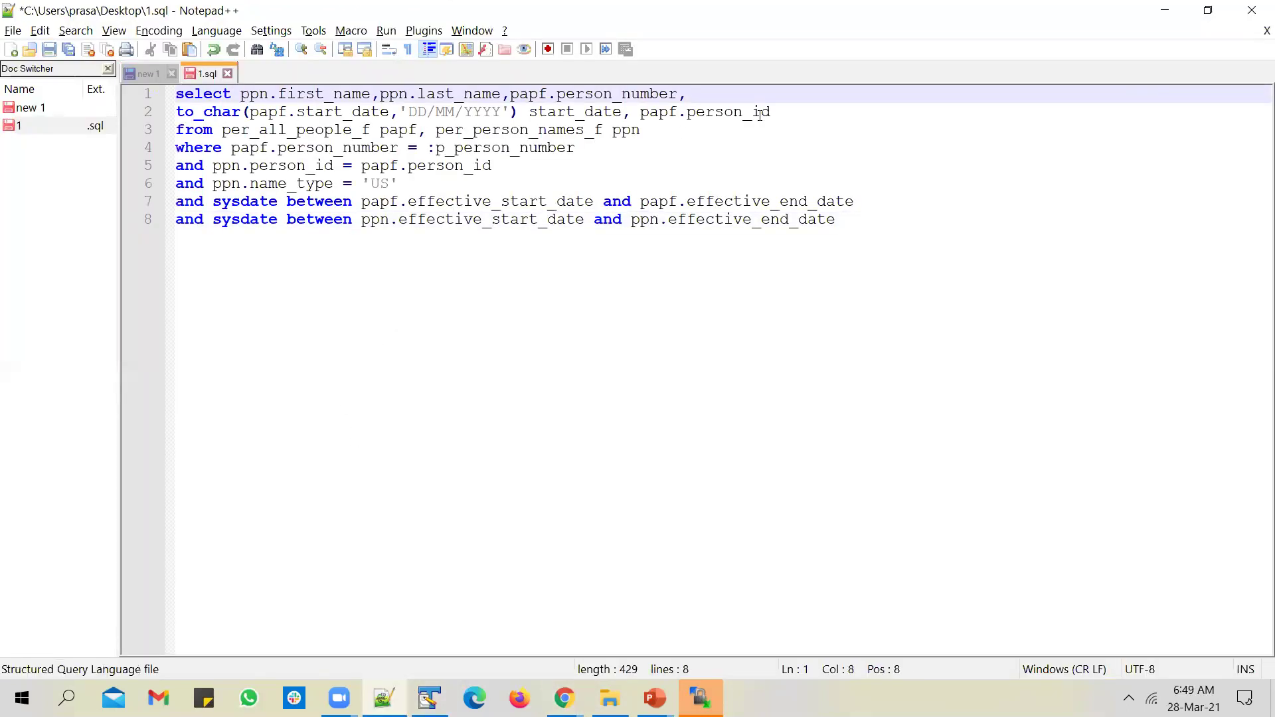
left_click(796, 113, "shift")
key("Delete")
key("ctrl+s")
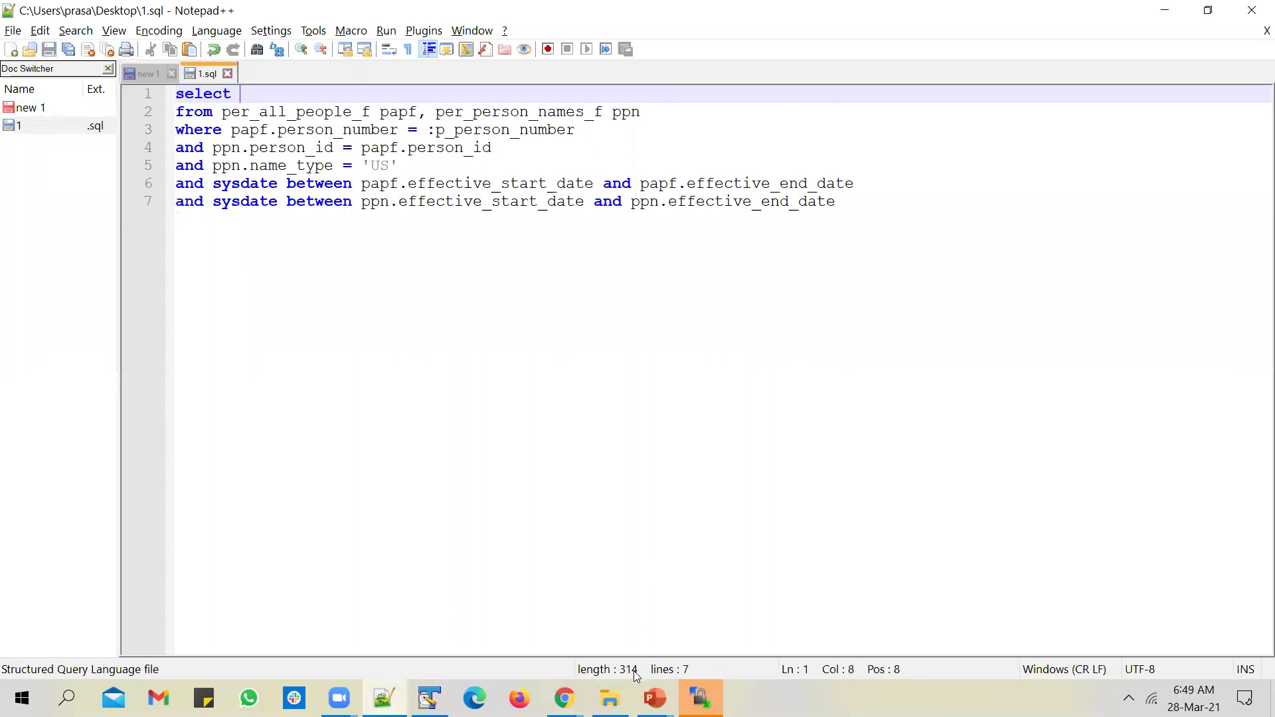
Step: Open BurstingQueries - HCM.sql and copy its KEY, TEMPLATE, LOCALE and OUTPUT_FORMAT lines
key("alt+Tab")
double_click(461, 275)
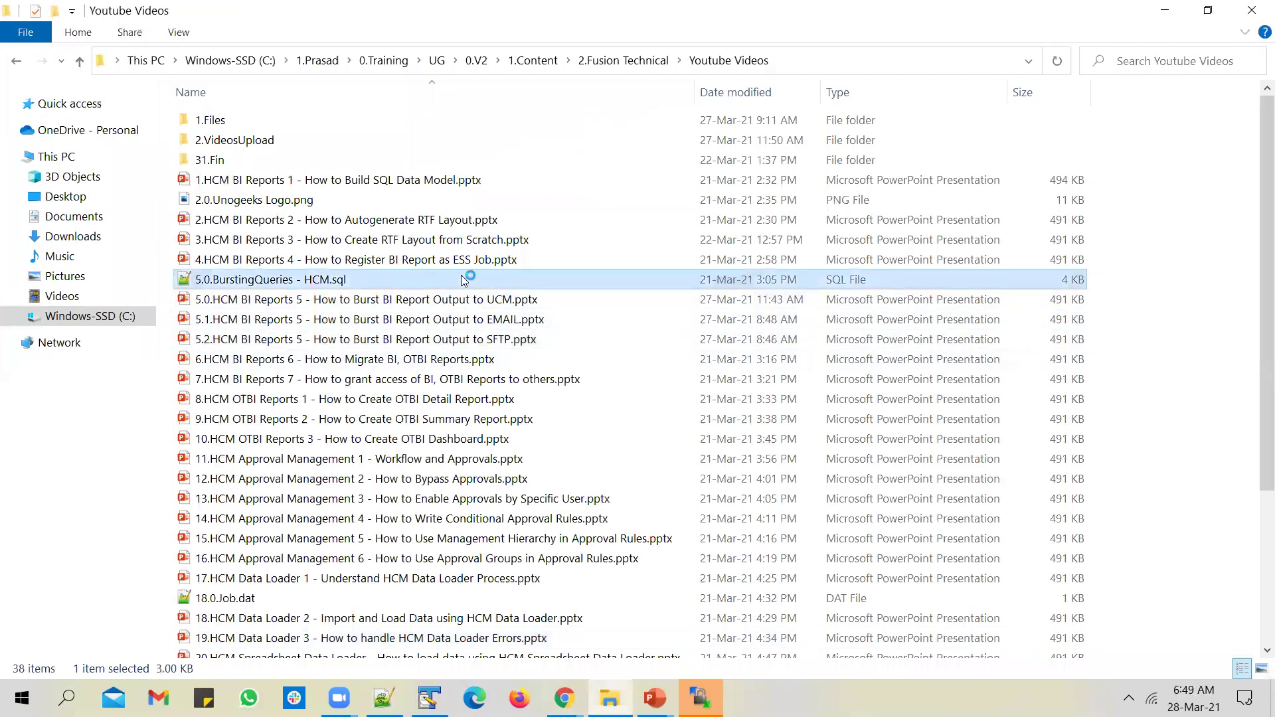
scroll(431, 382, "down", 14)
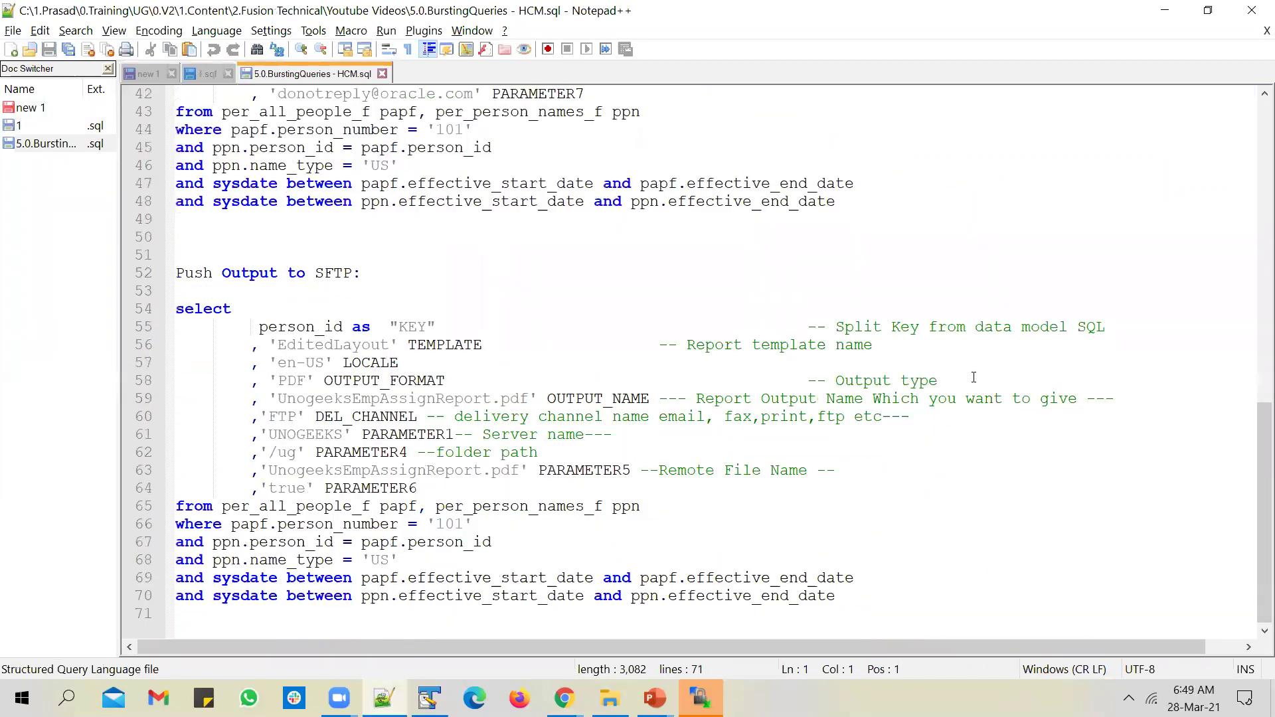
left_click_drag(973, 377, 134, 339)
key("ctrl+c")
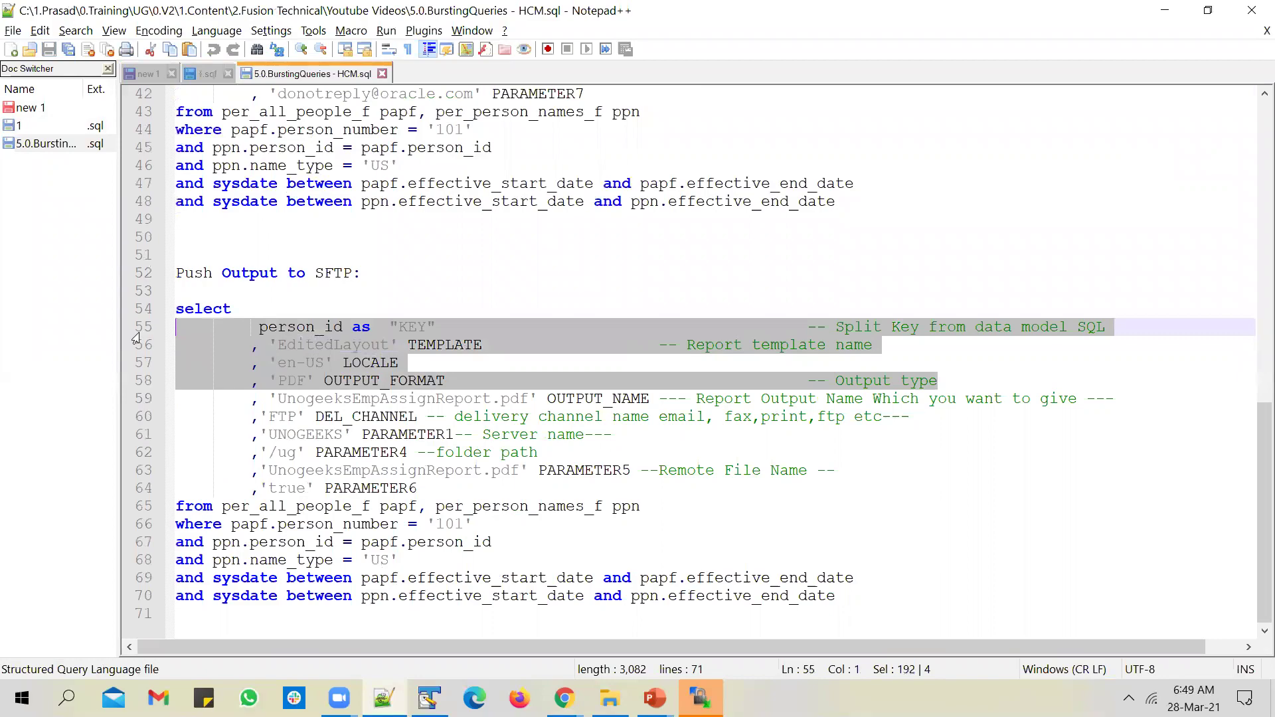
key("alt+Tab")
key("alt+Tab")
key("alt+Tab")
key("alt+Tab")
right_click(310, 76)
left_click(425, 475)
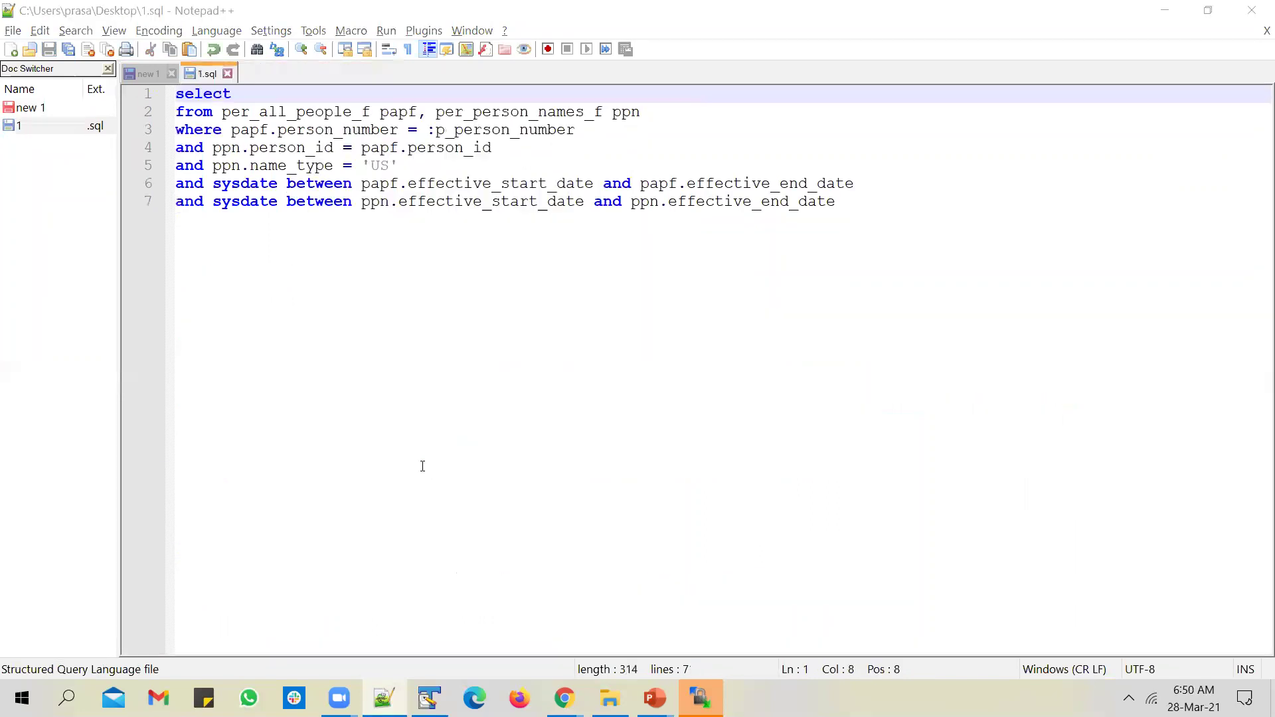
Step: Paste the four bursting columns after select in 1.sql, remove extra spaces, and save
key("alt+Tab")
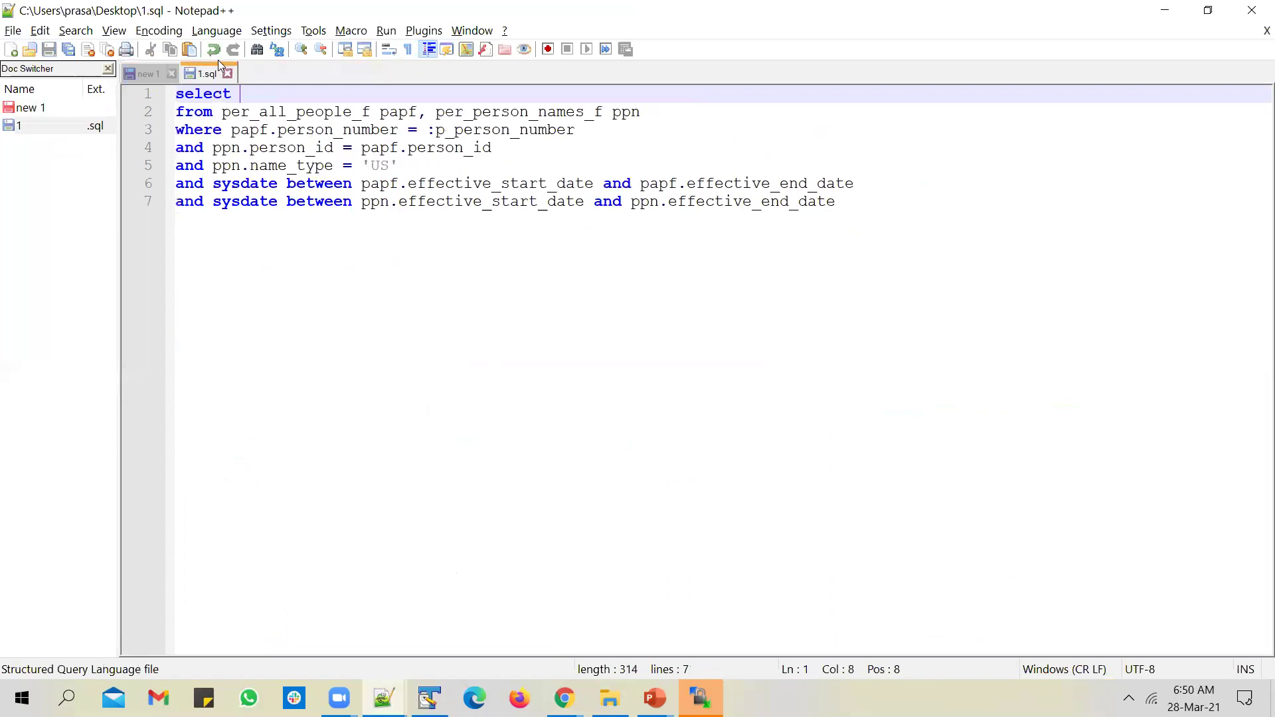
key("ctrl+v")
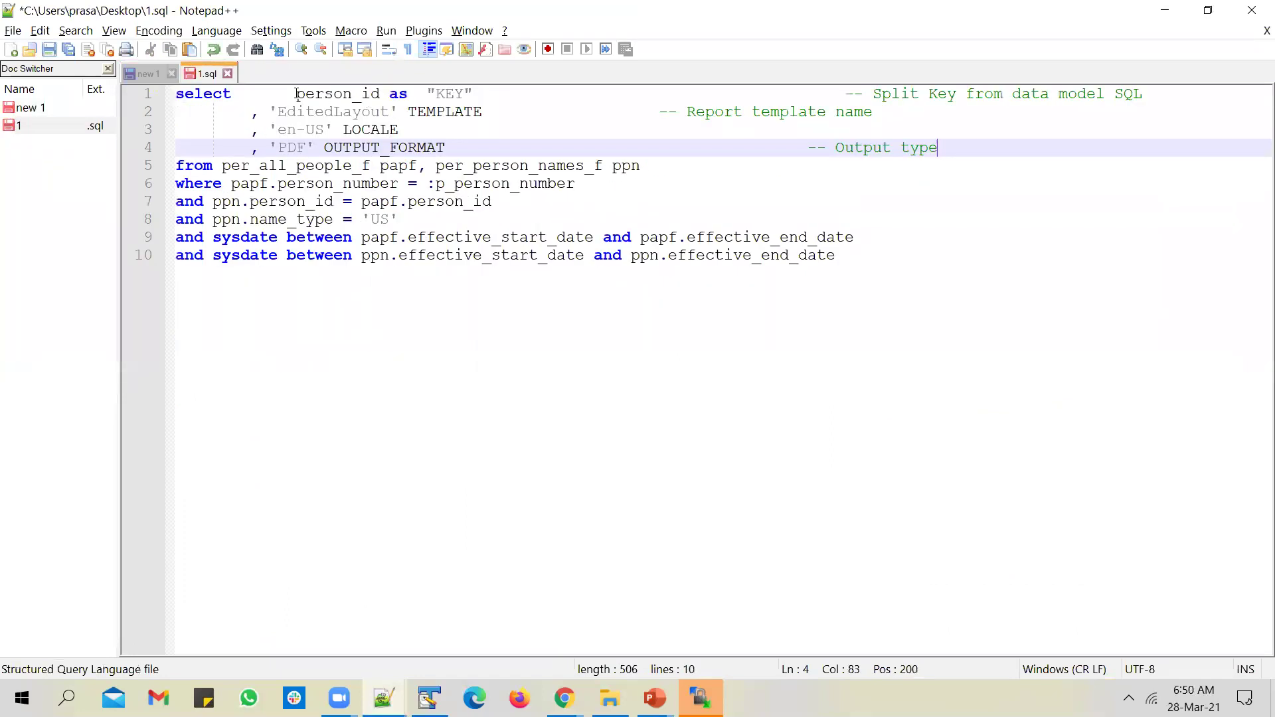
left_click(297, 94)
key("BackSpace")
key("BackSpace")
key("BackSpace")
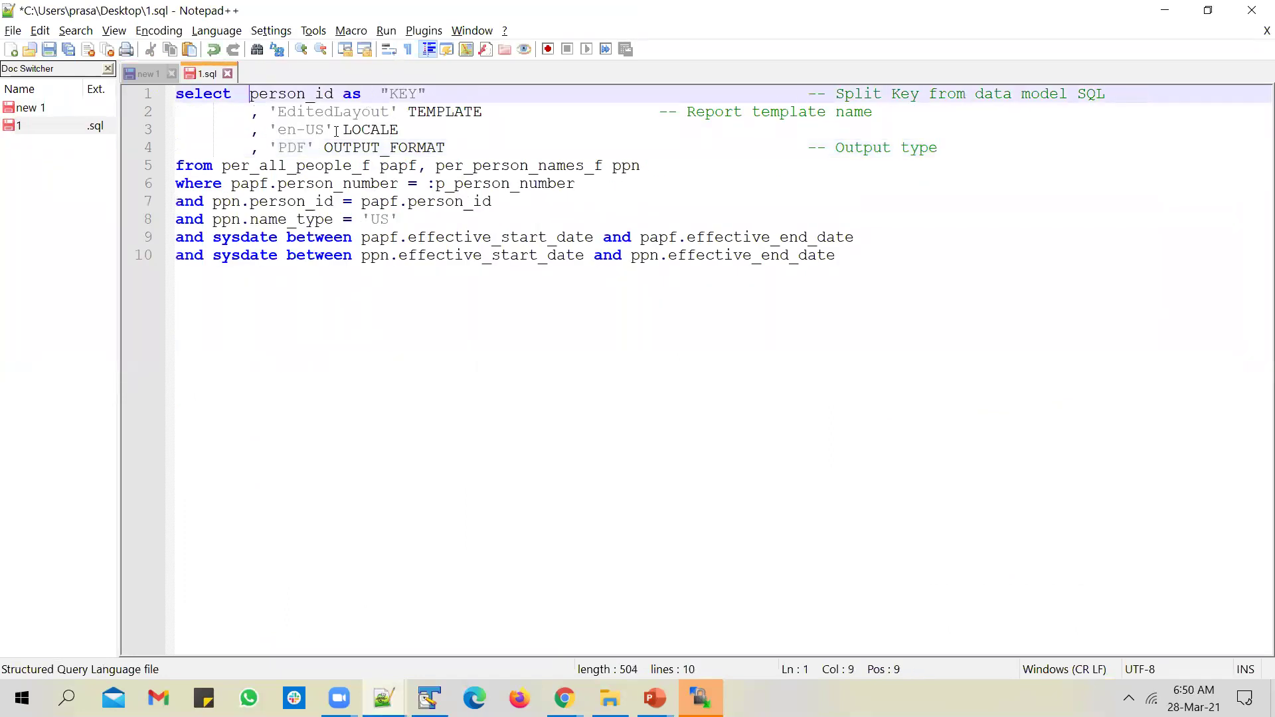
key("ctrl+s")
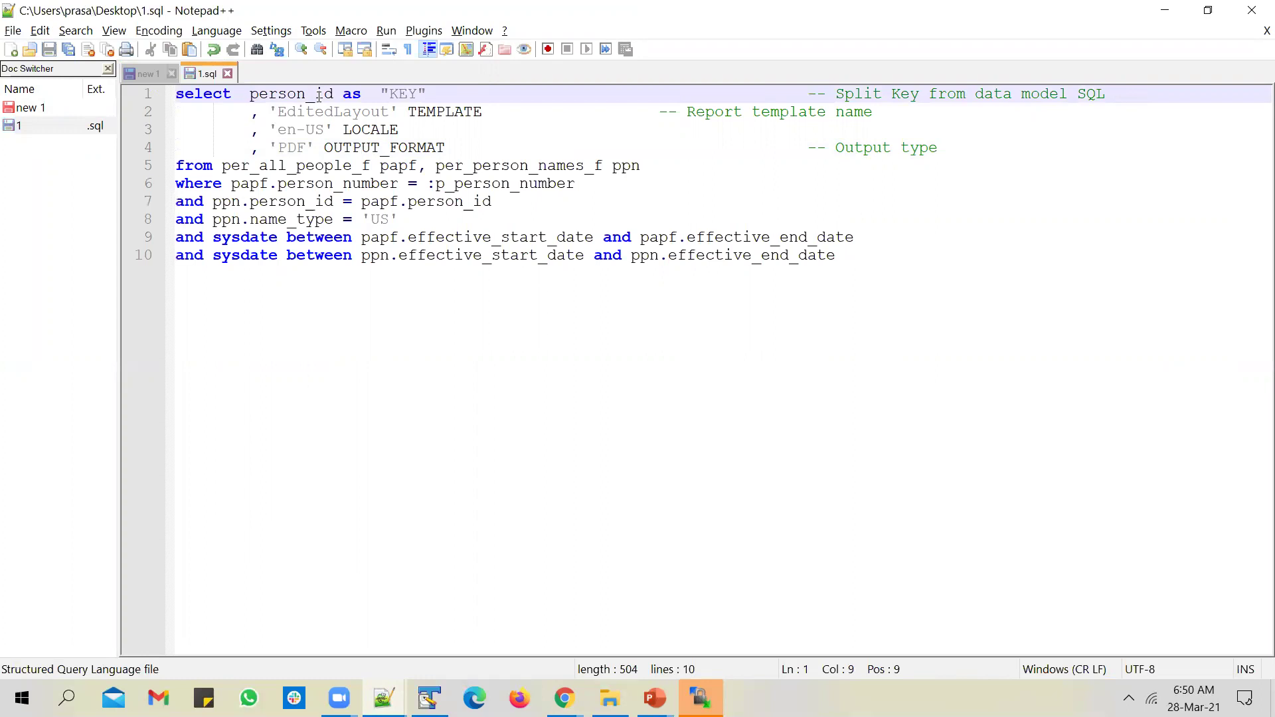
key("BackSpace")
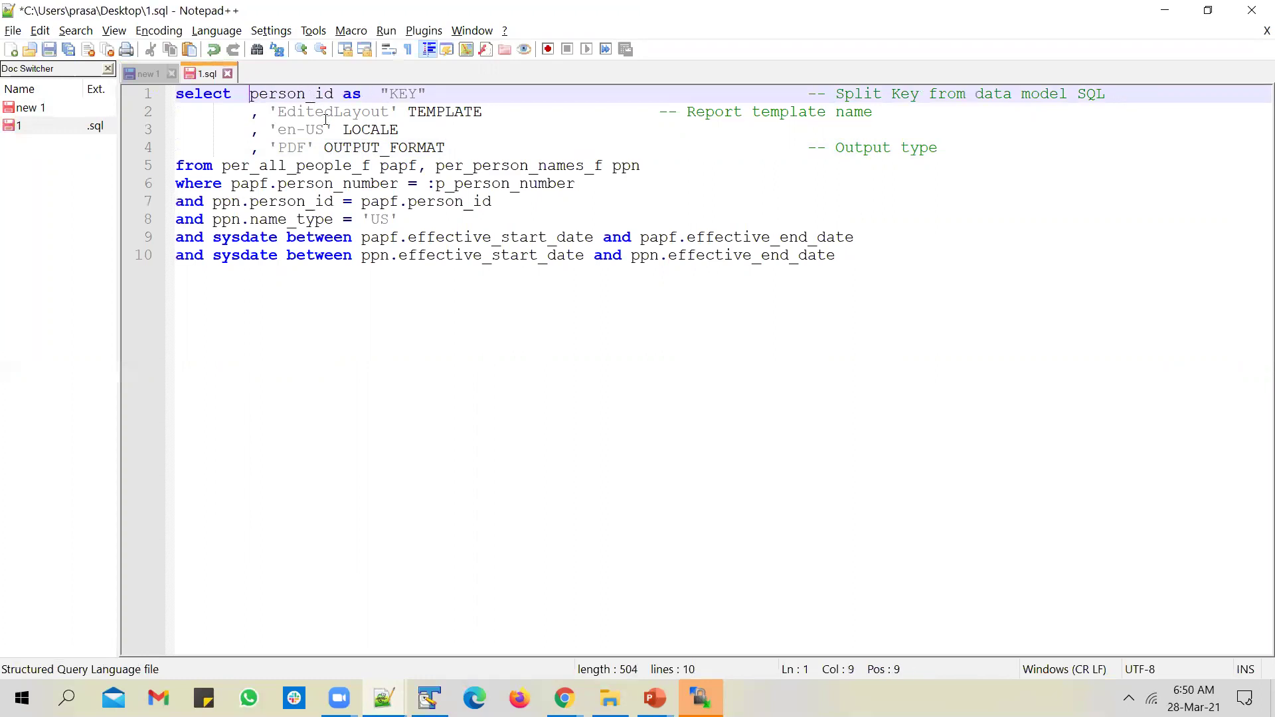
key("ctrl+s")
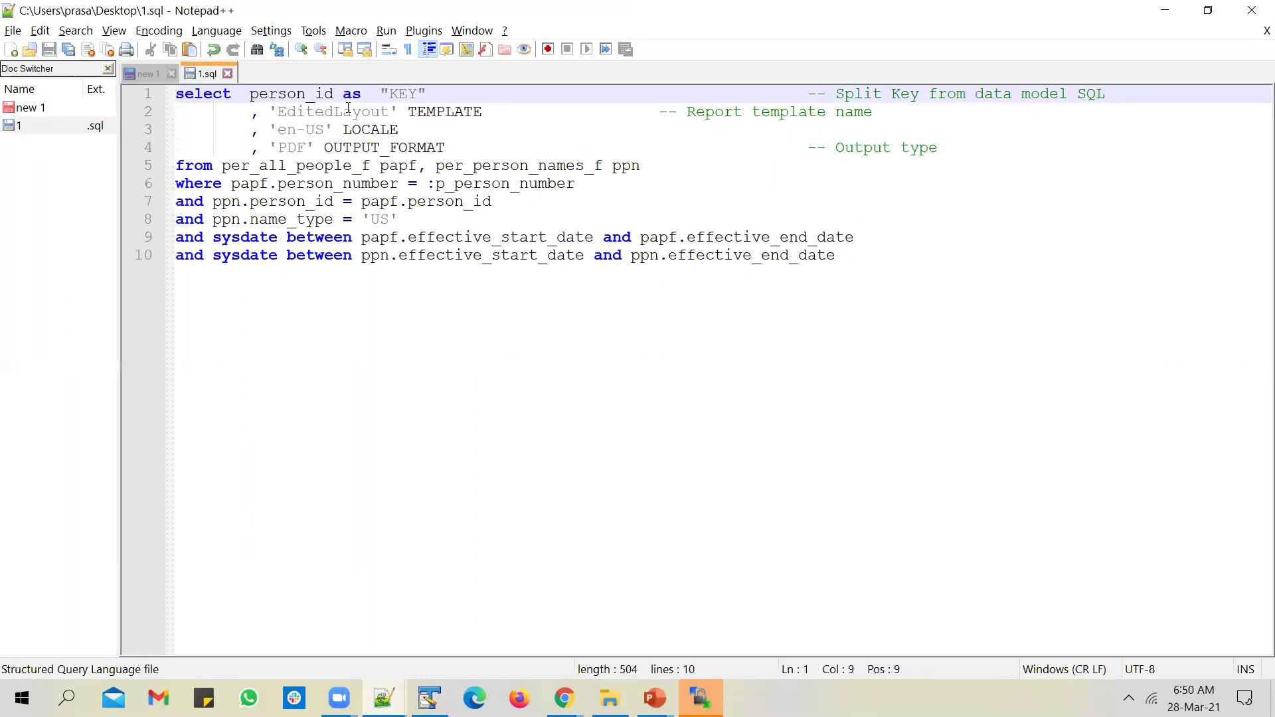
Step: Review and select the 'EditedLayout', 'en-US' and 'PDF' values in the query
left_click(366, 109)
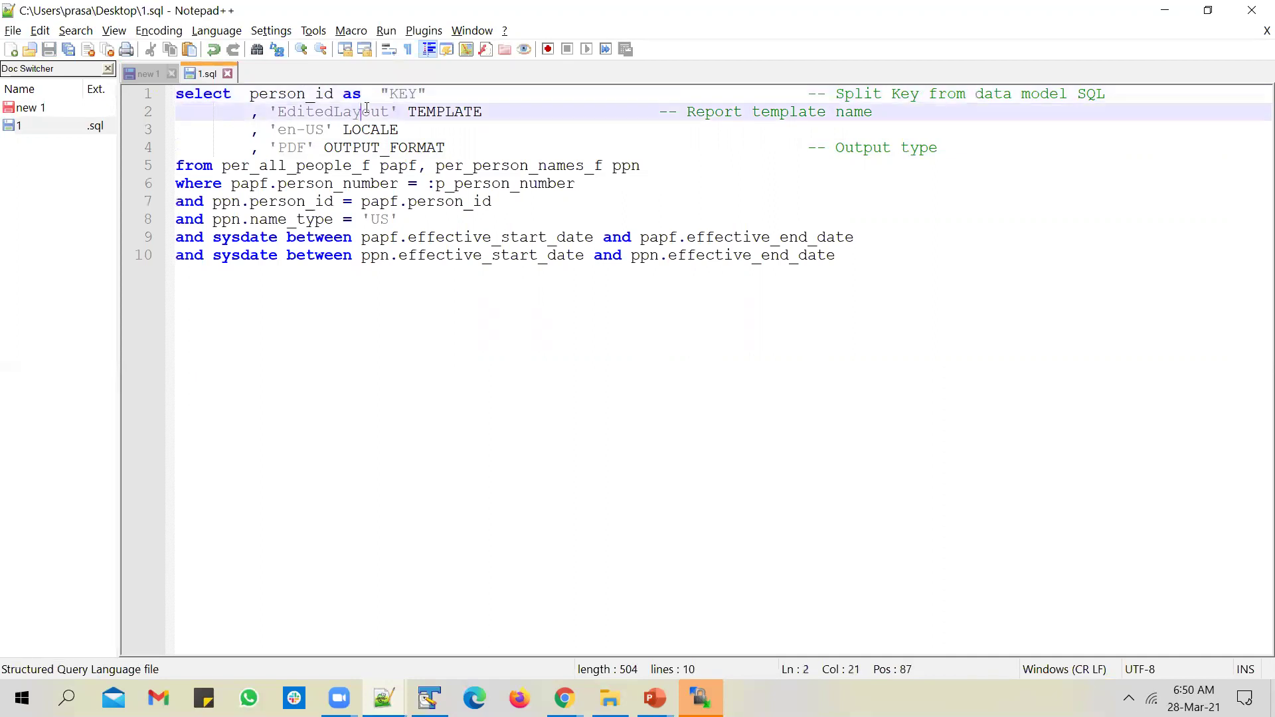
left_click(361, 130)
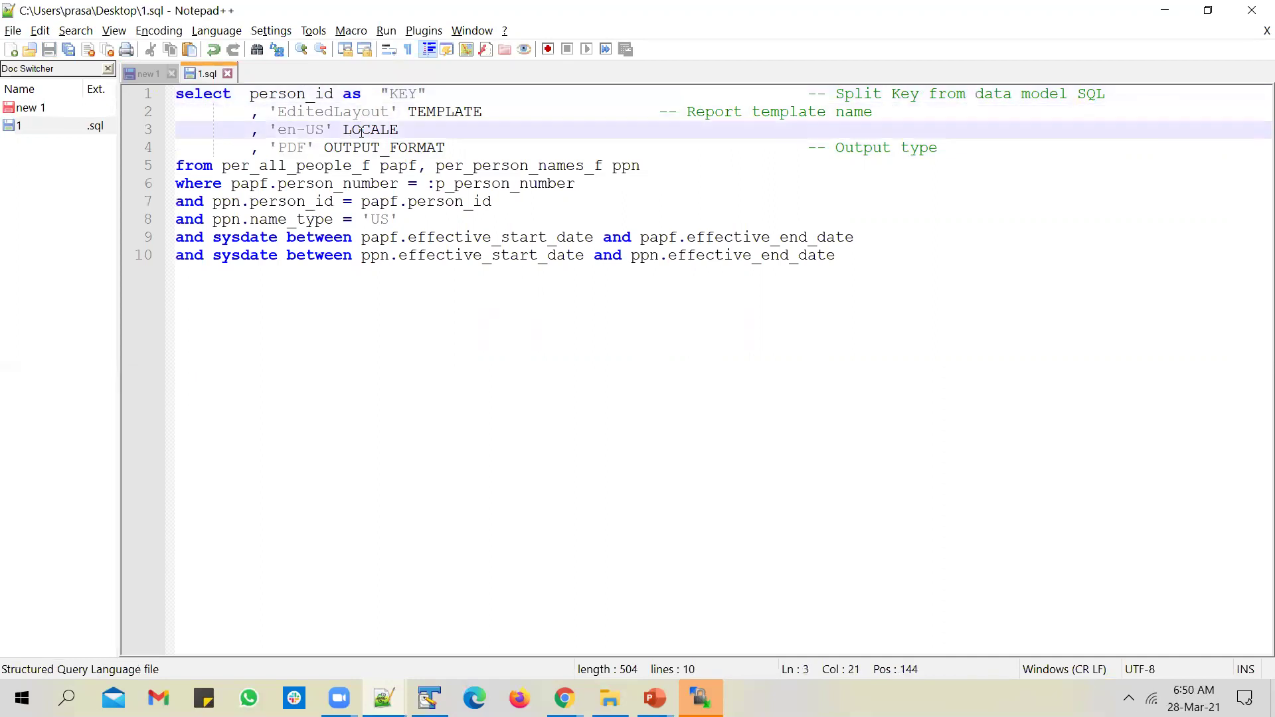
left_click(361, 148)
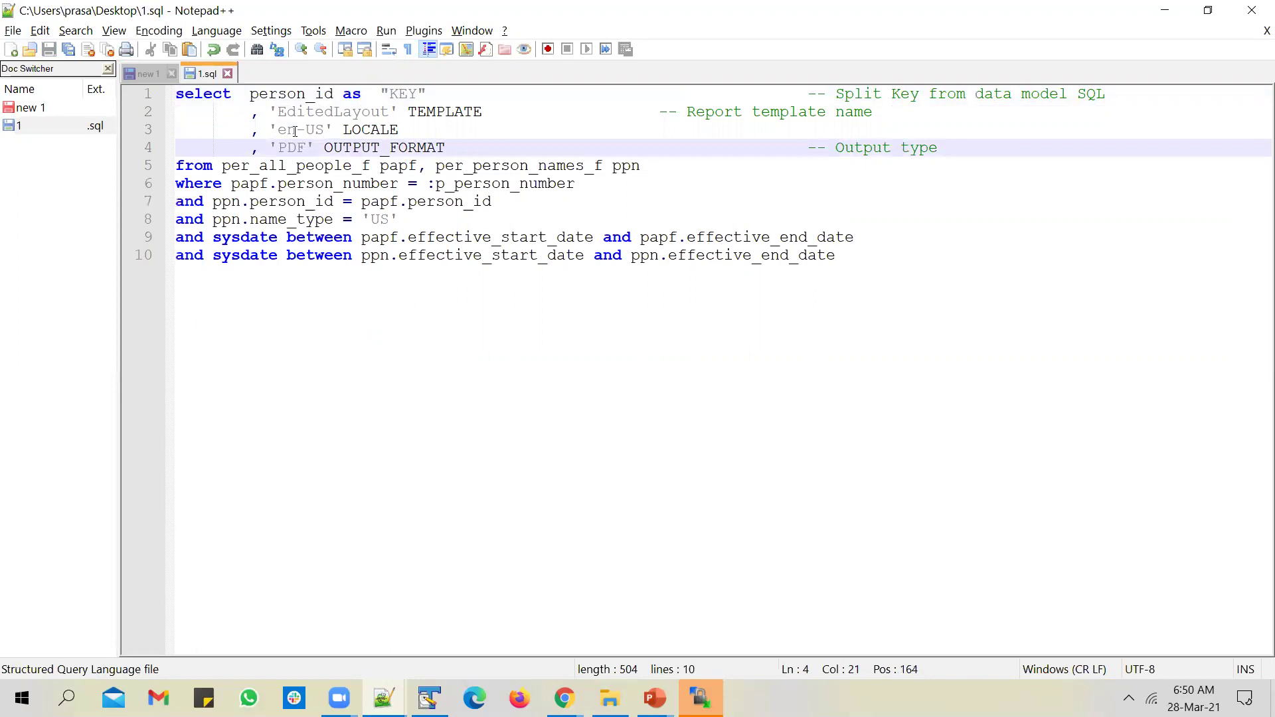
left_click_drag(269, 110, 476, 148)
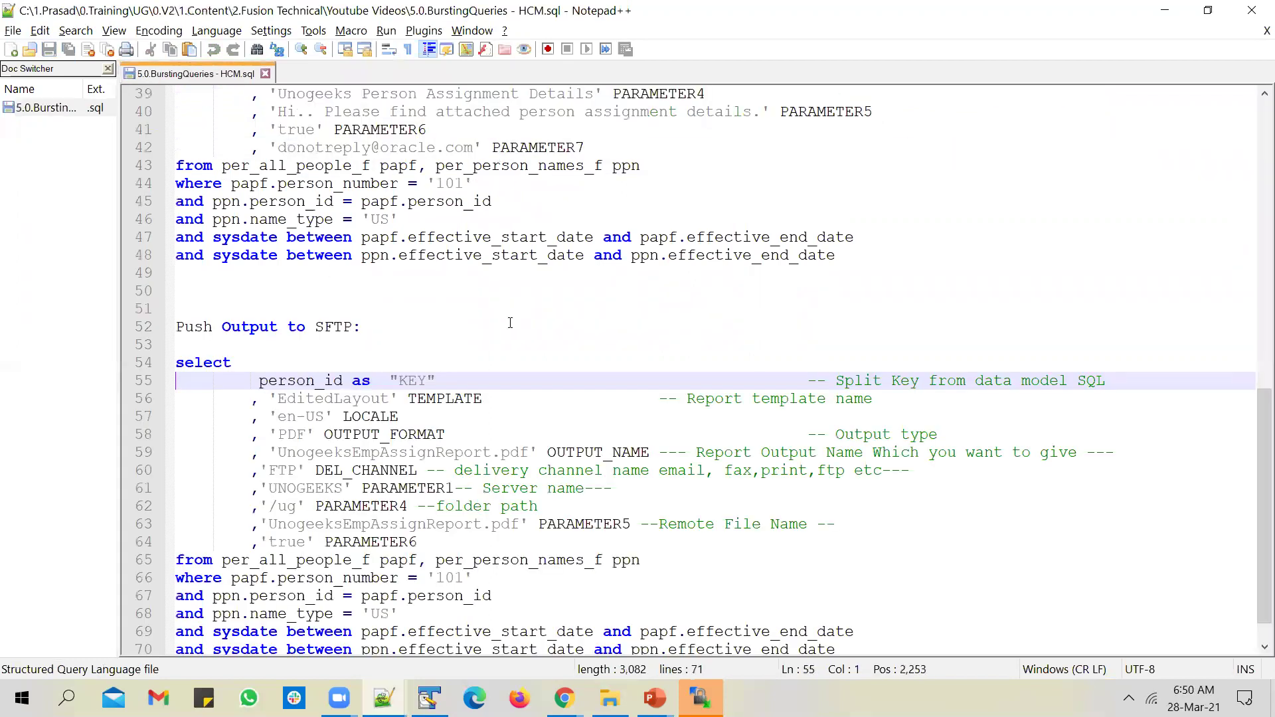
key("alt+Tab")
key("alt+Tab")
key("alt+Tab")
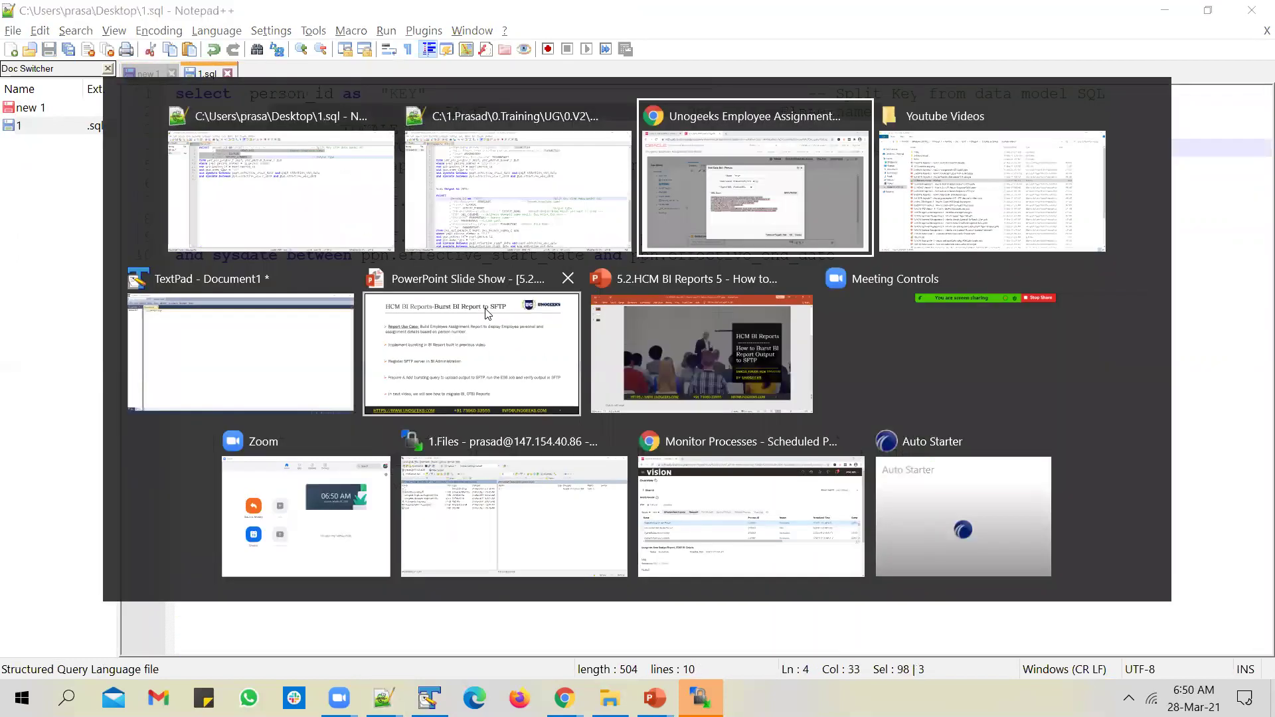
Step: List the employee assignment report's layouts and compare EditedLayout with the query's template name
left_click(884, 584)
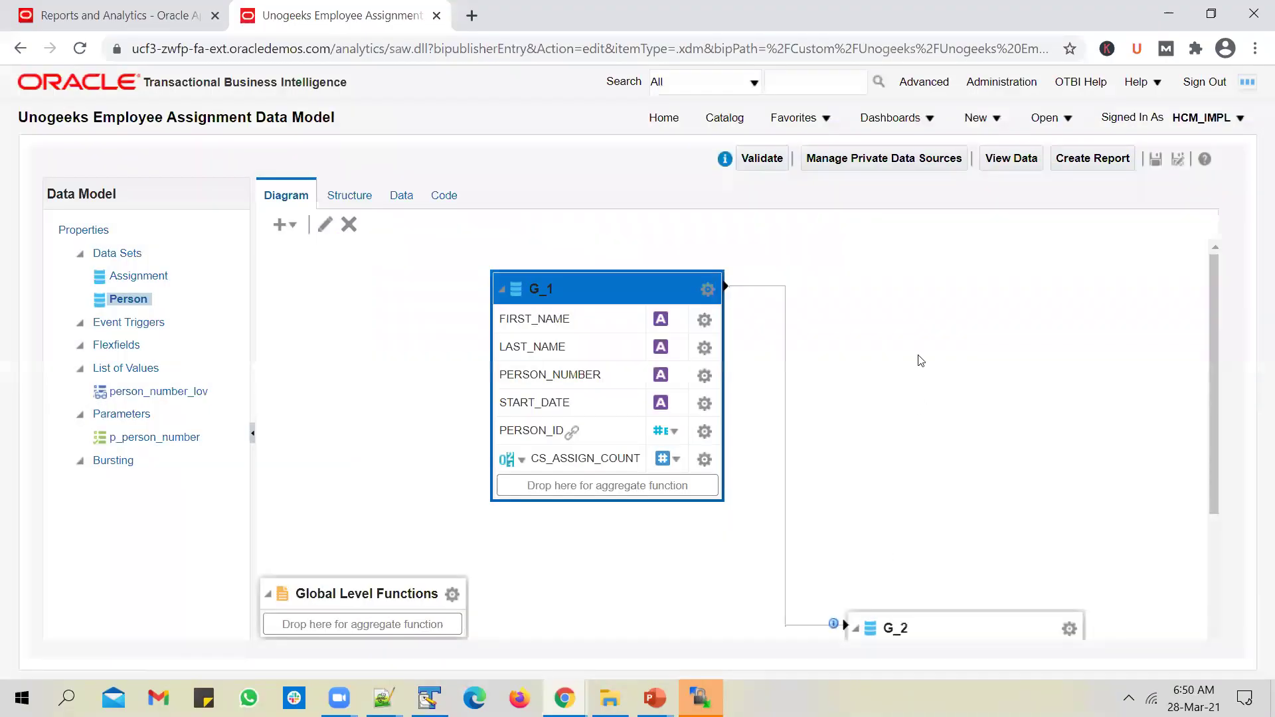
left_click(724, 119)
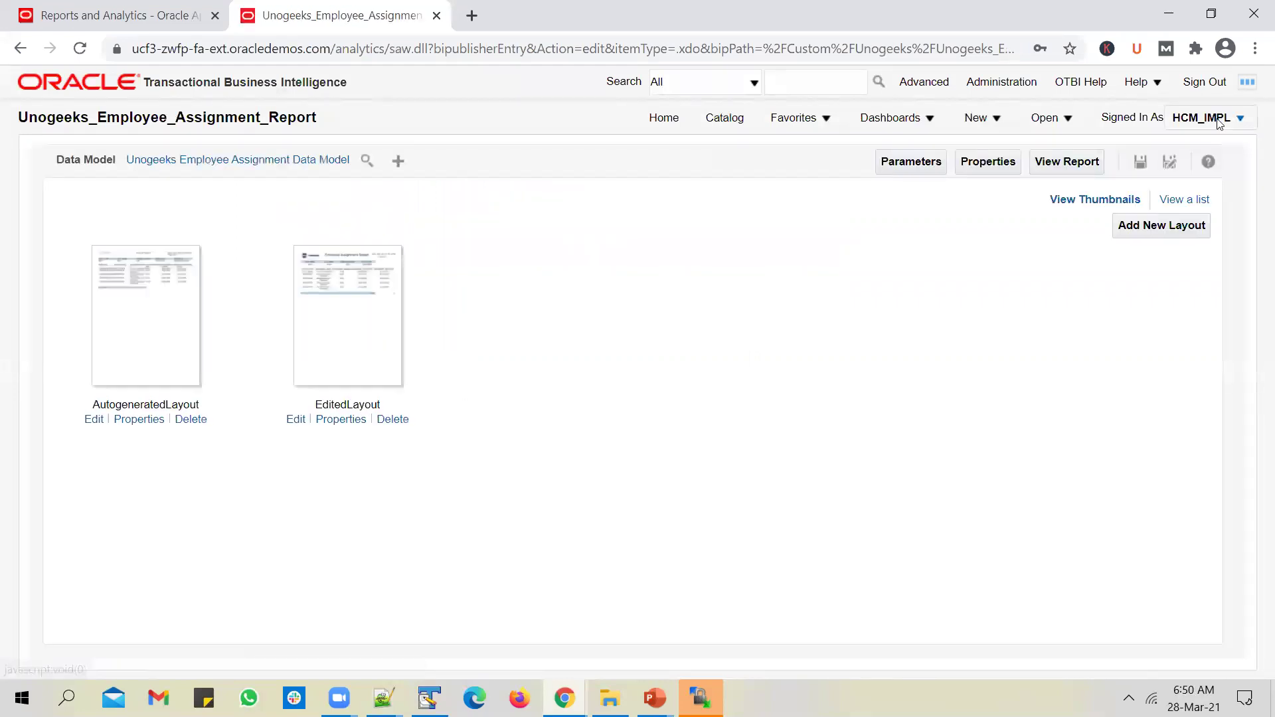
left_click(1201, 198)
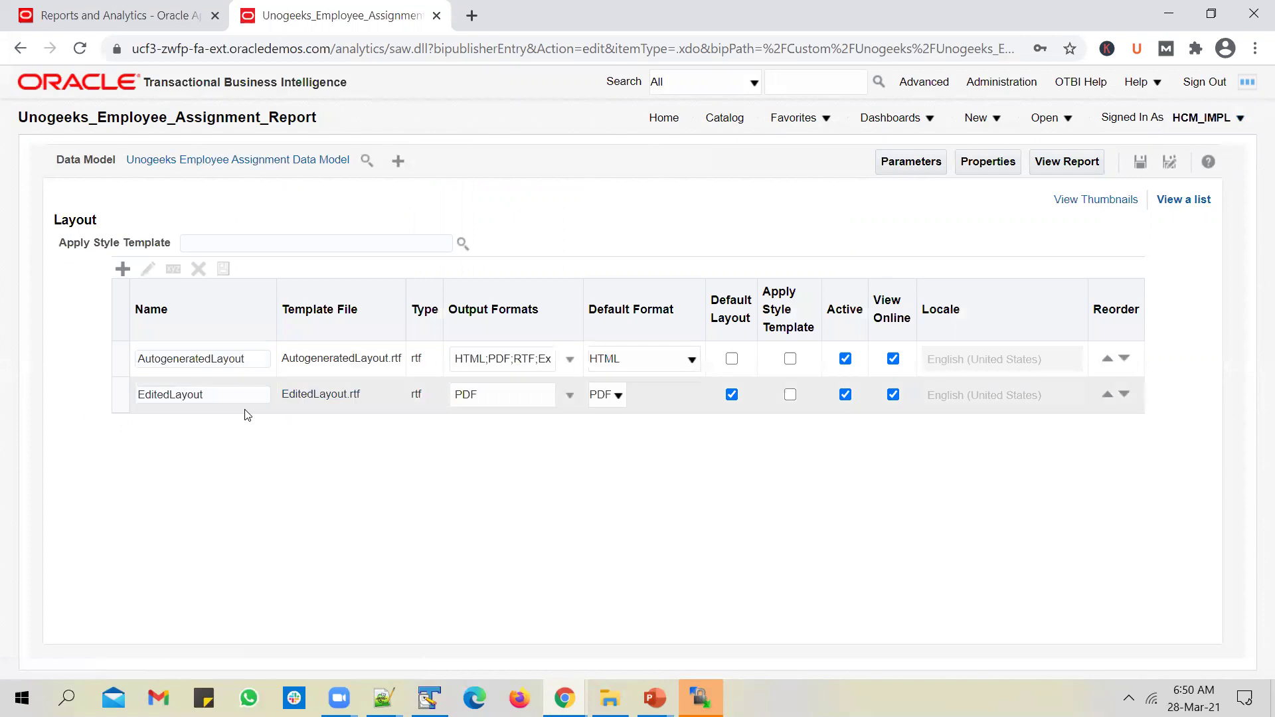
double_click(225, 398)
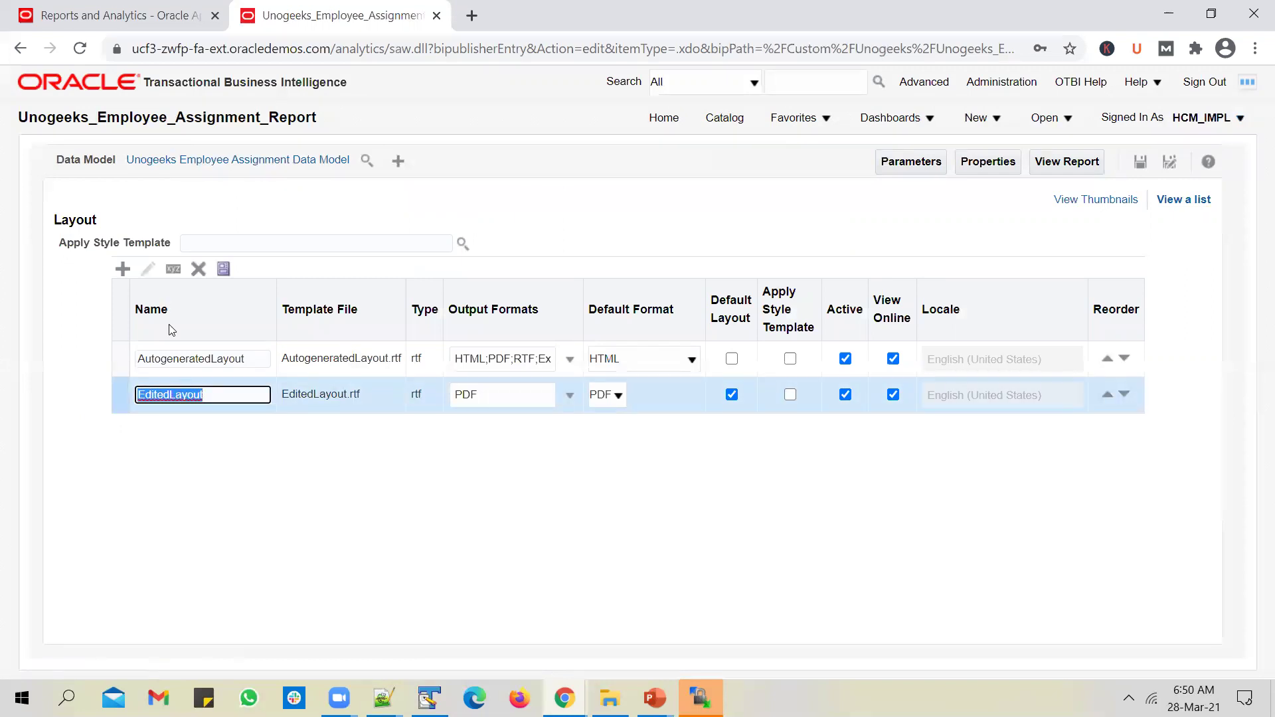
key("alt+Tab")
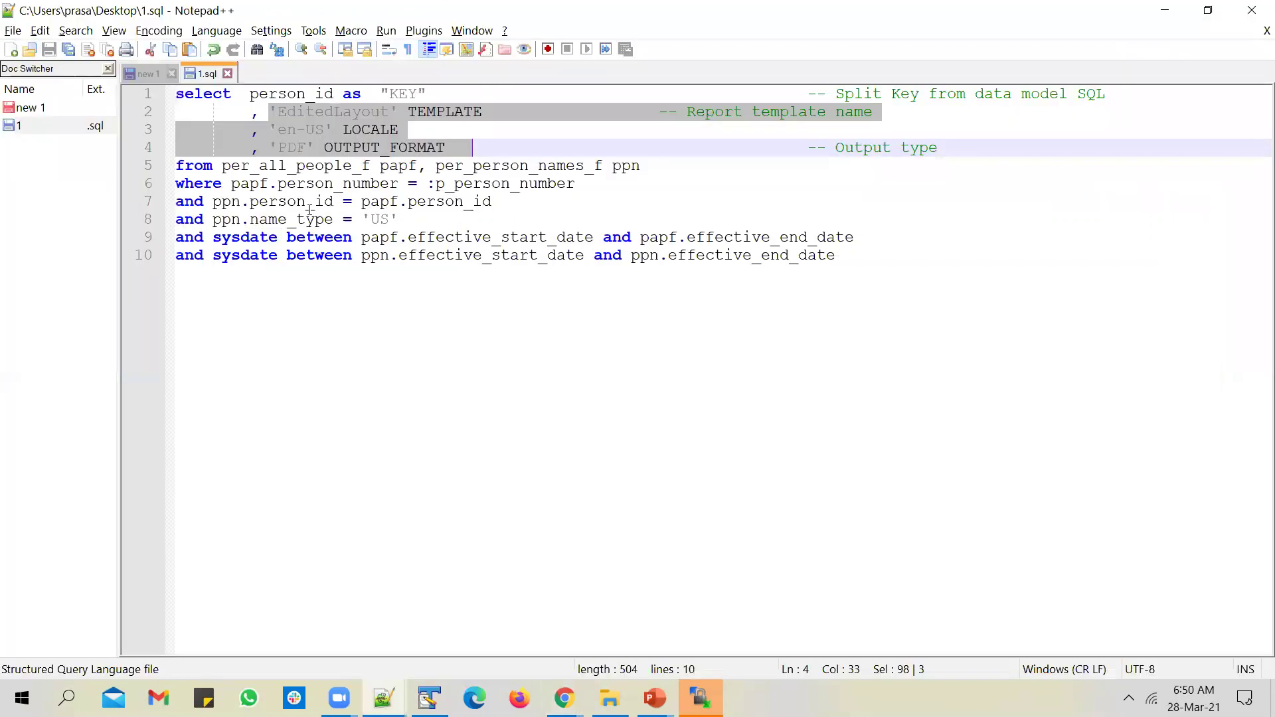
double_click(331, 111)
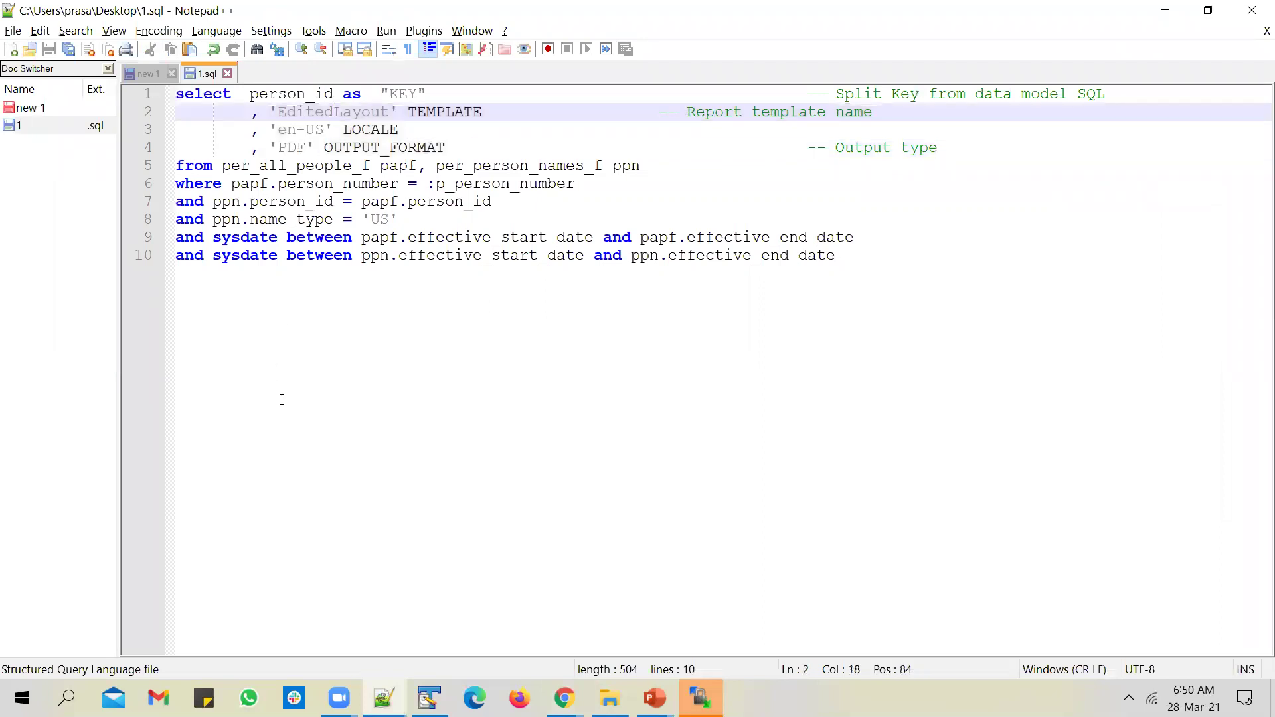
key("alt+Tab")
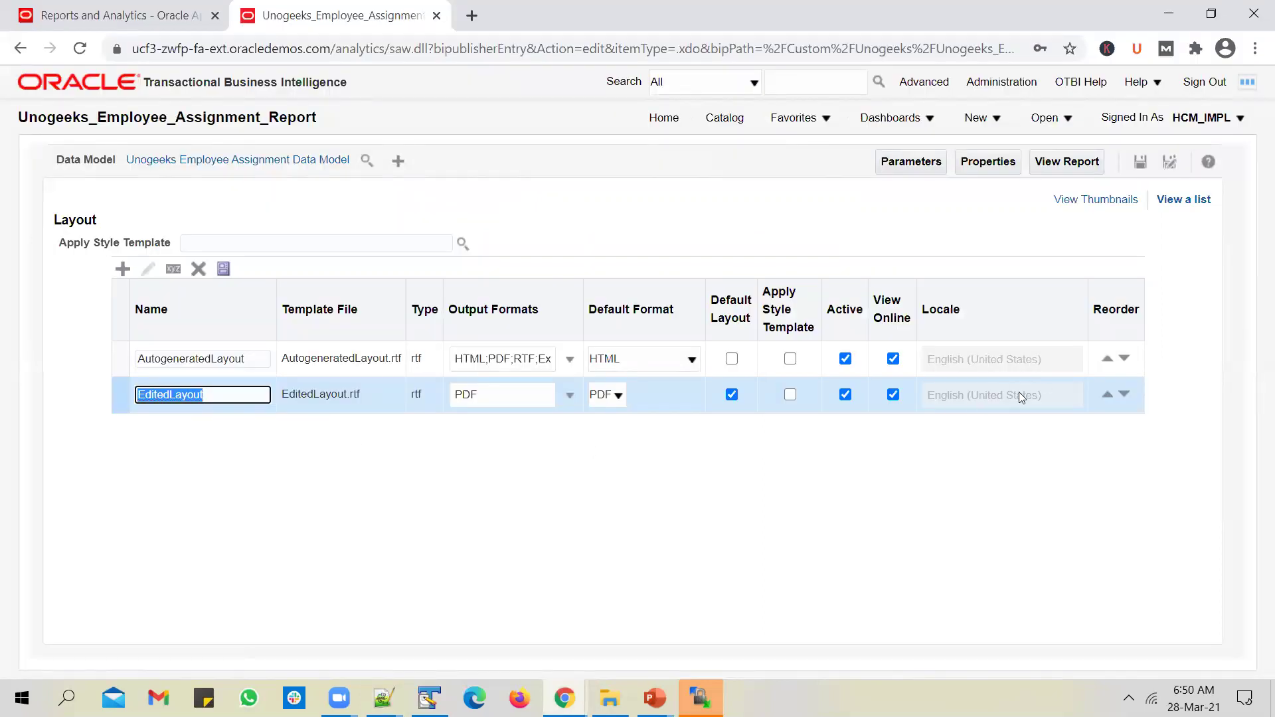
Step: Copy the six SFTP delivery lines from the reference file below OUTPUT_FORMAT in 1.sql and save
key("alt+Tab")
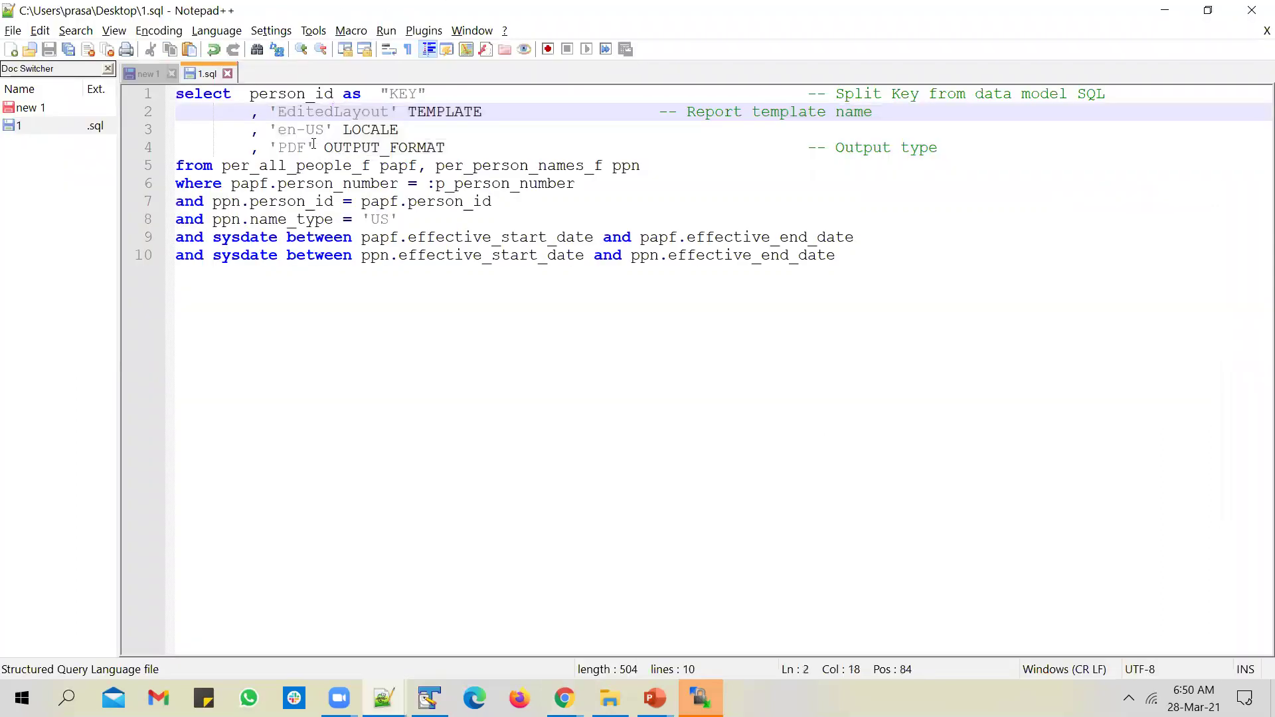
key("alt+Tab")
key("Tab")
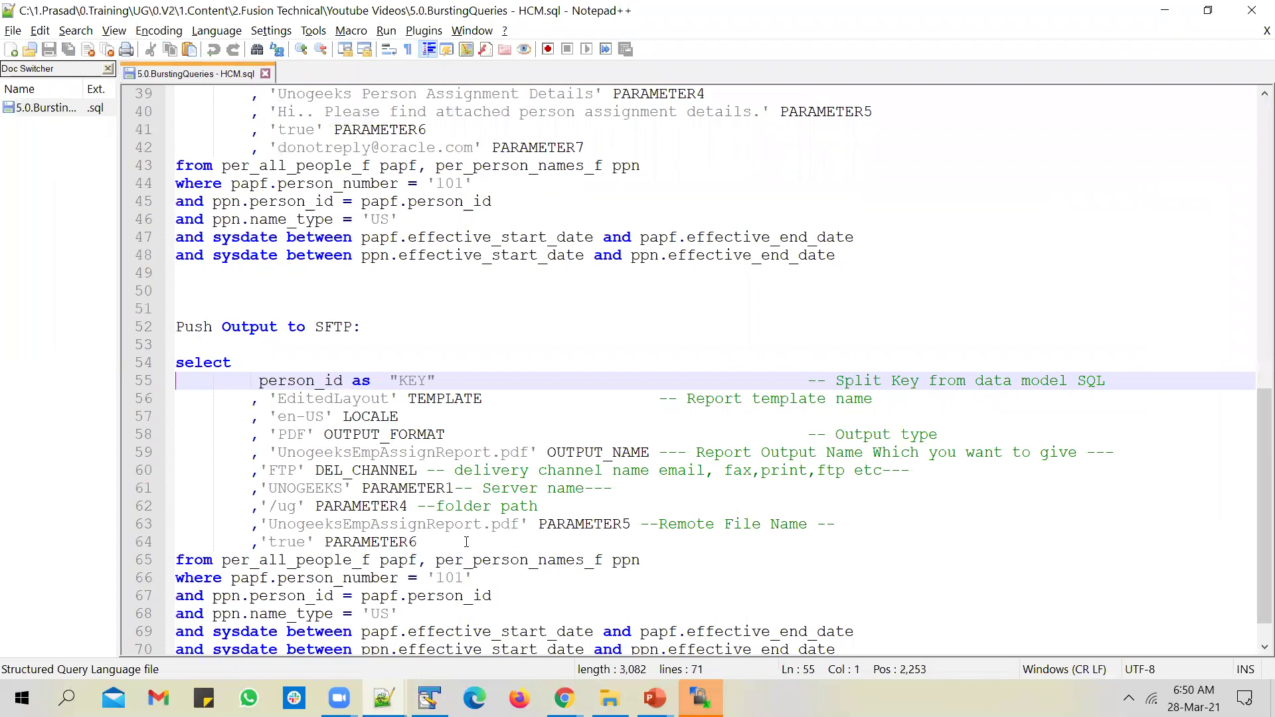
left_click_drag(466, 542, 101, 451)
key("ctrl+c")
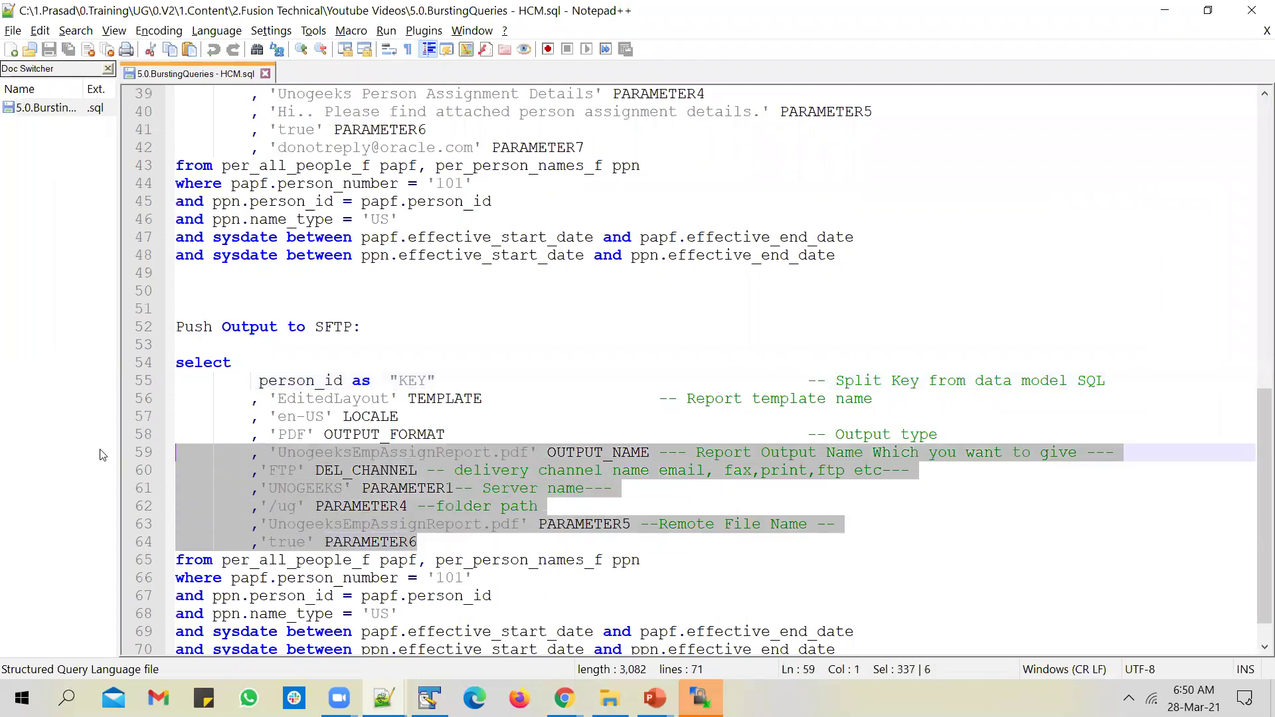
key("alt+Tab")
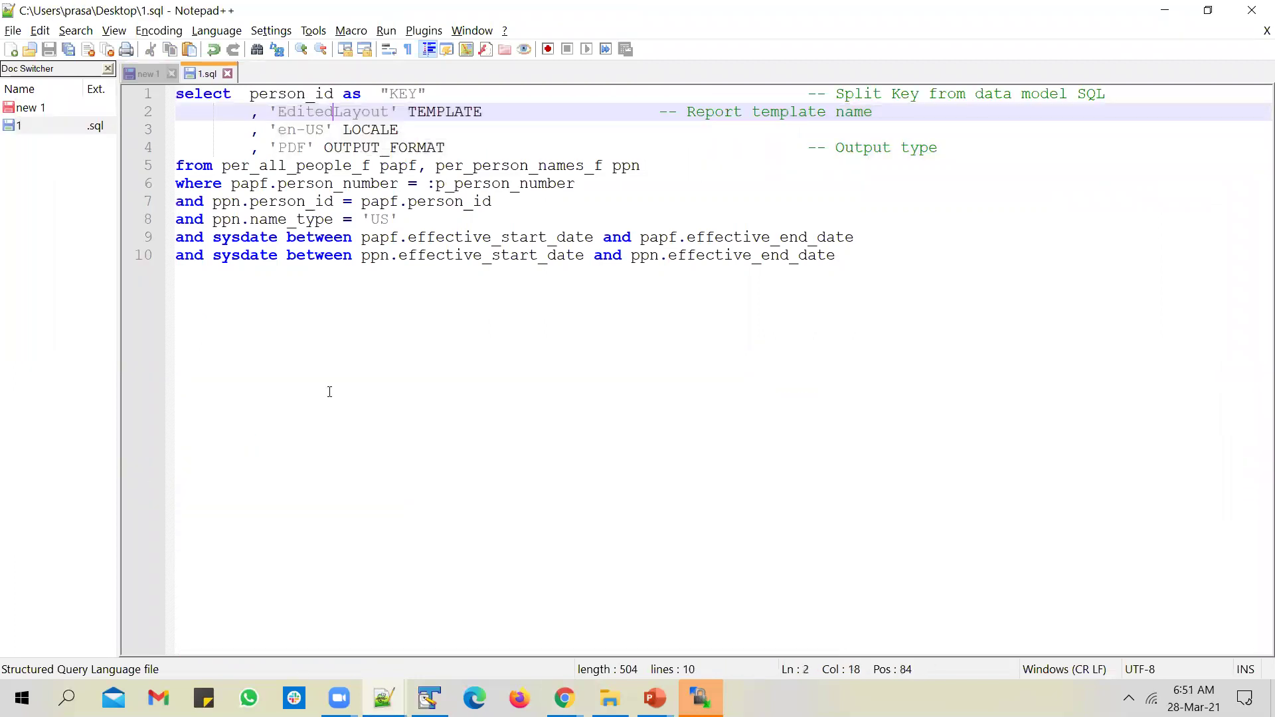
left_click(987, 152)
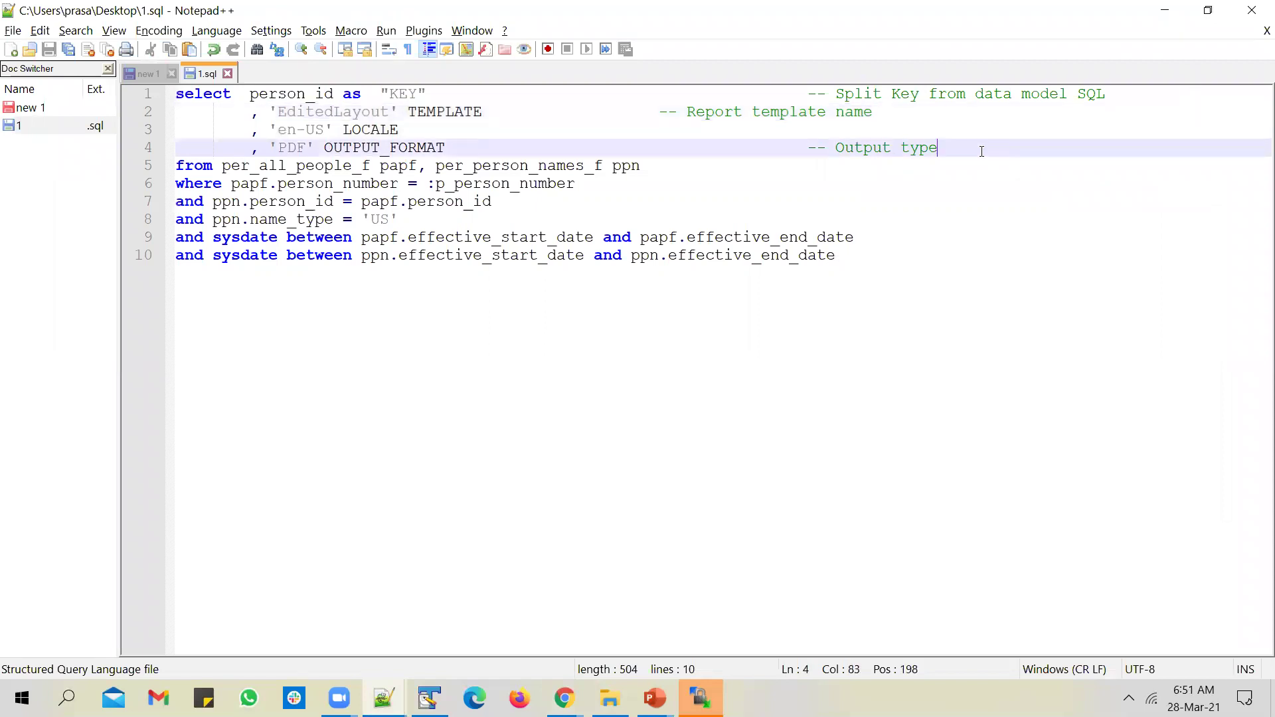
key("Return")
key("ctrl+v")
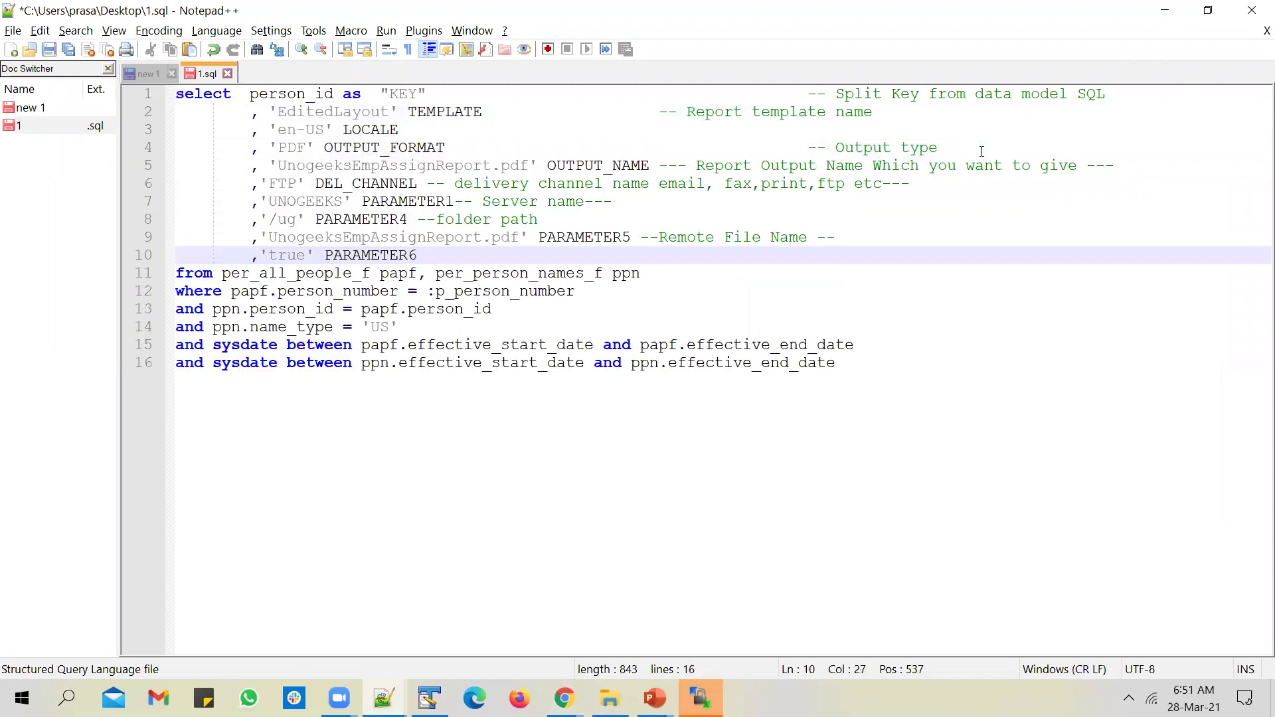
key("ctrl+s")
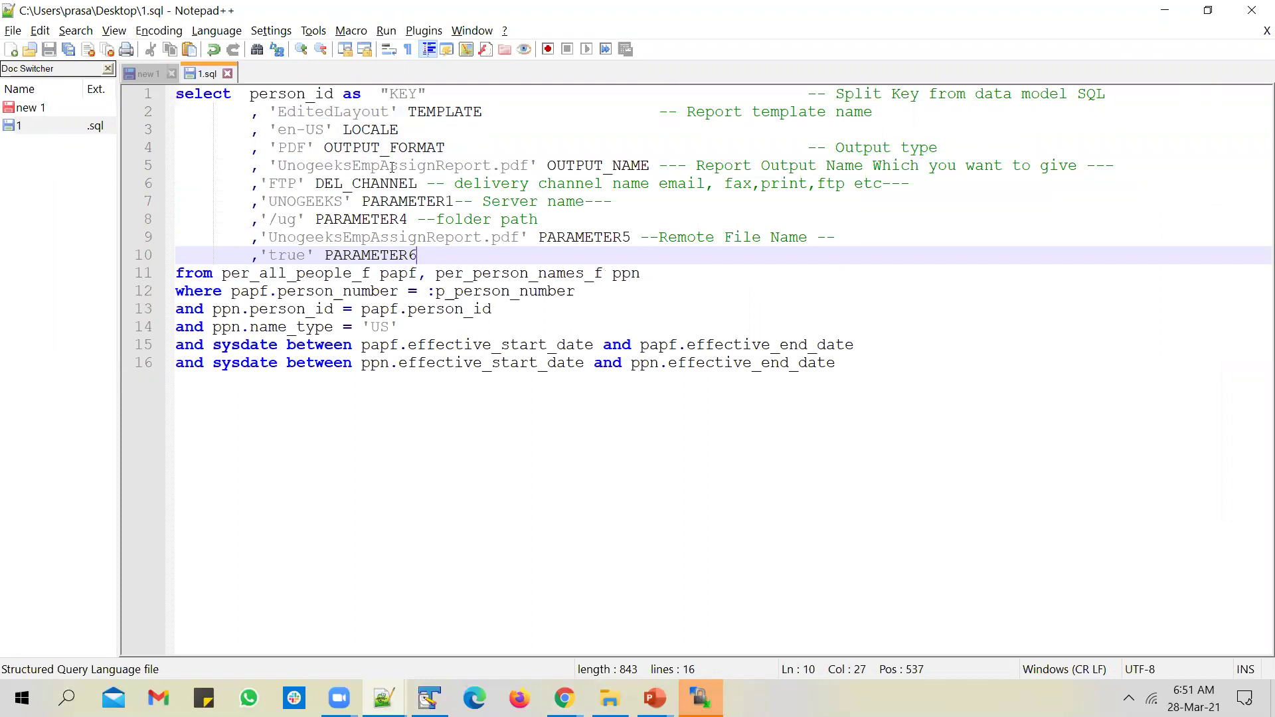
Step: Review the query's report name, DEL_CHANNEL FTP value and PARAMETER1 server name column
double_click(377, 166)
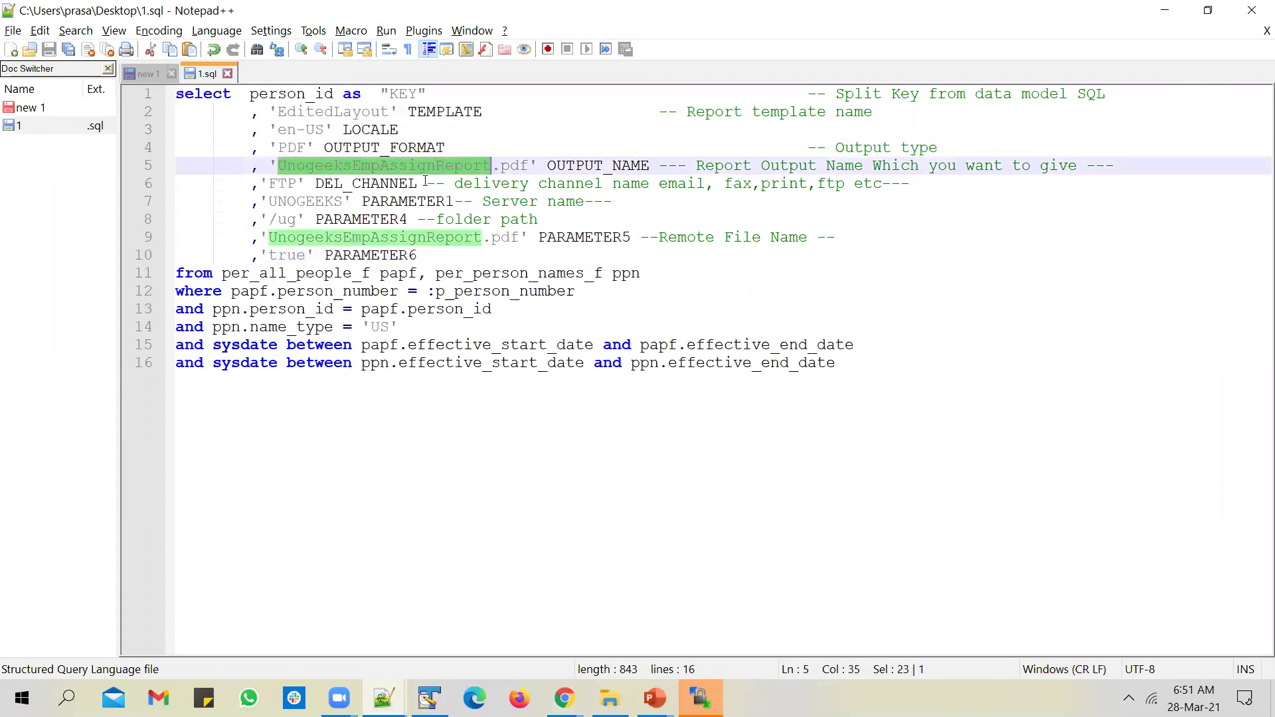
left_click(488, 167)
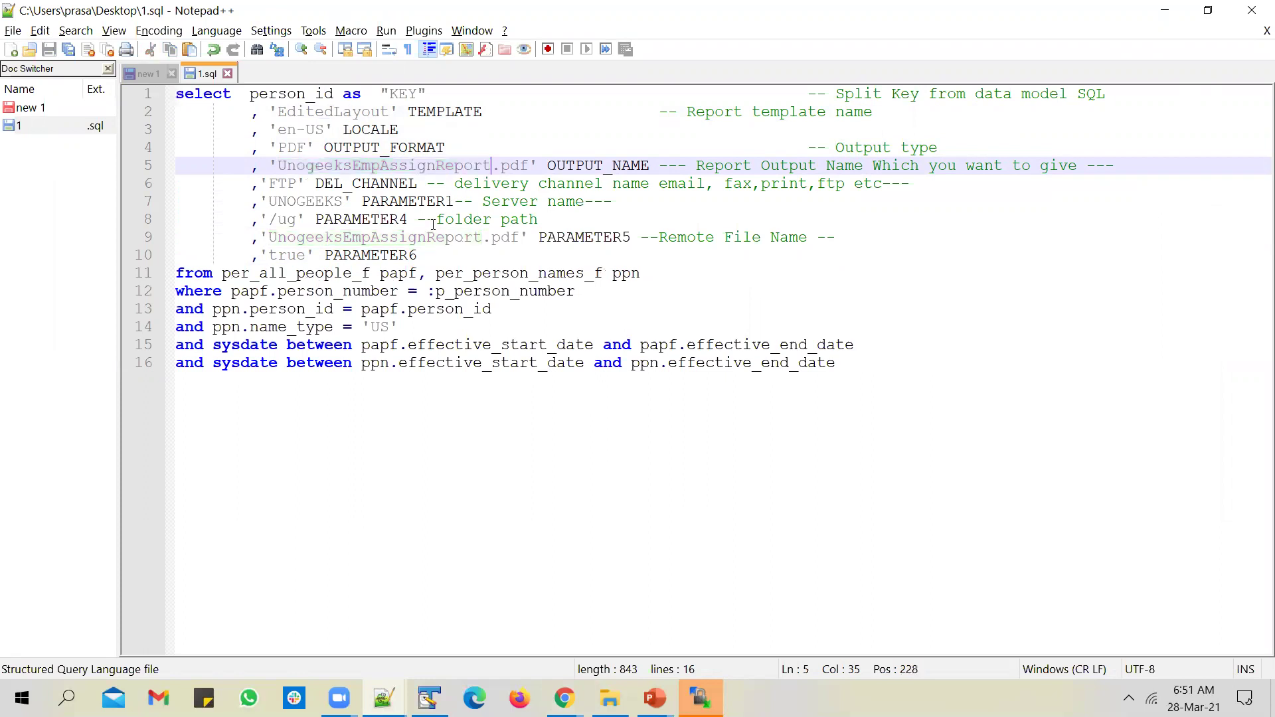
double_click(360, 186)
double_click(292, 182)
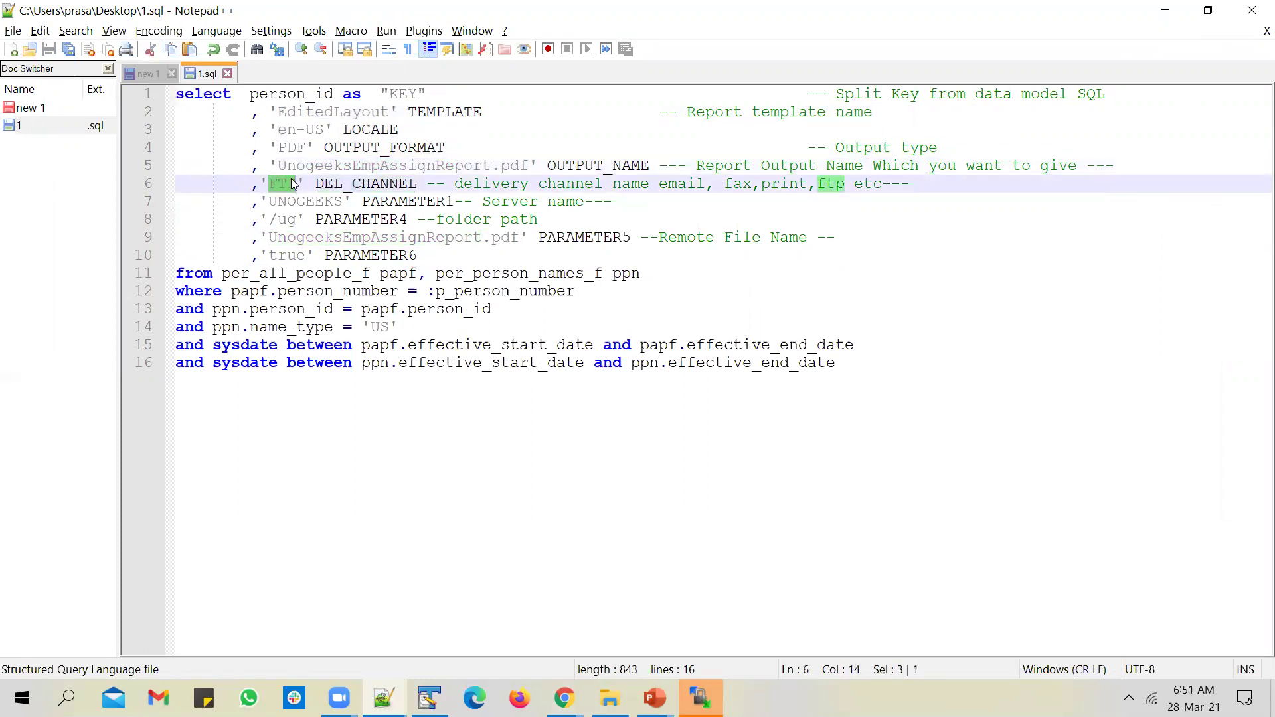
left_click(262, 182)
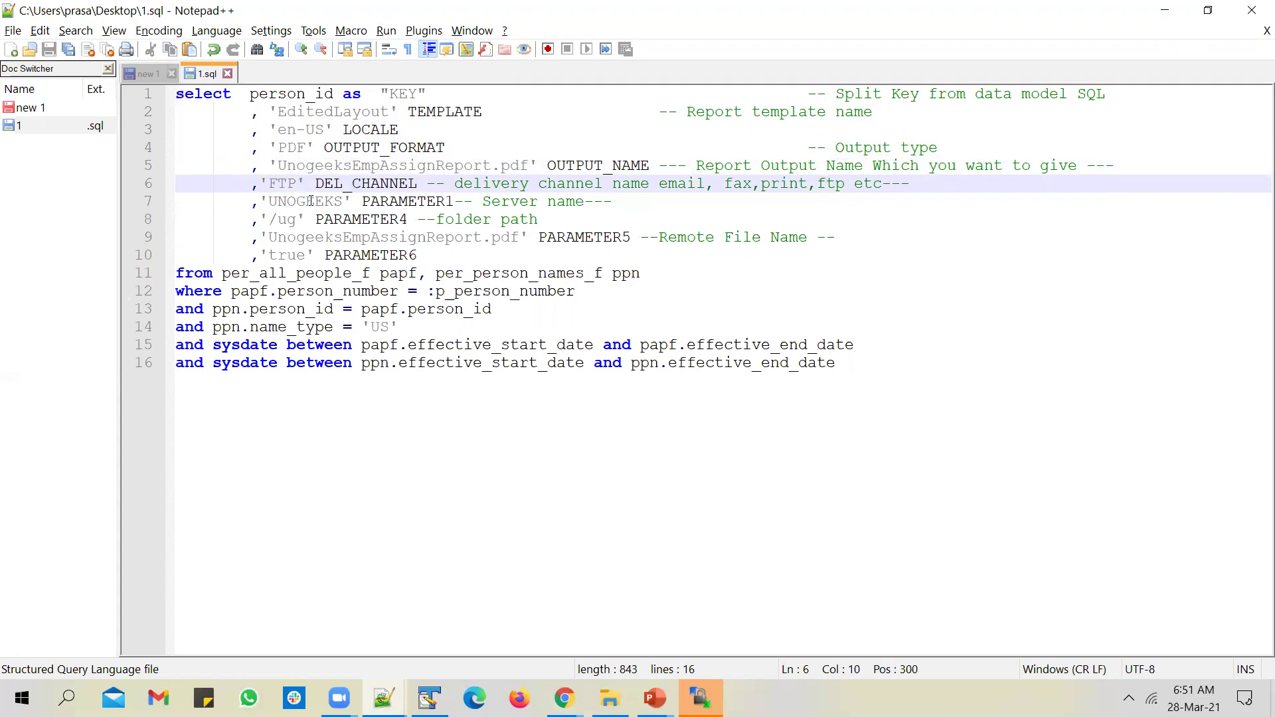
double_click(444, 203)
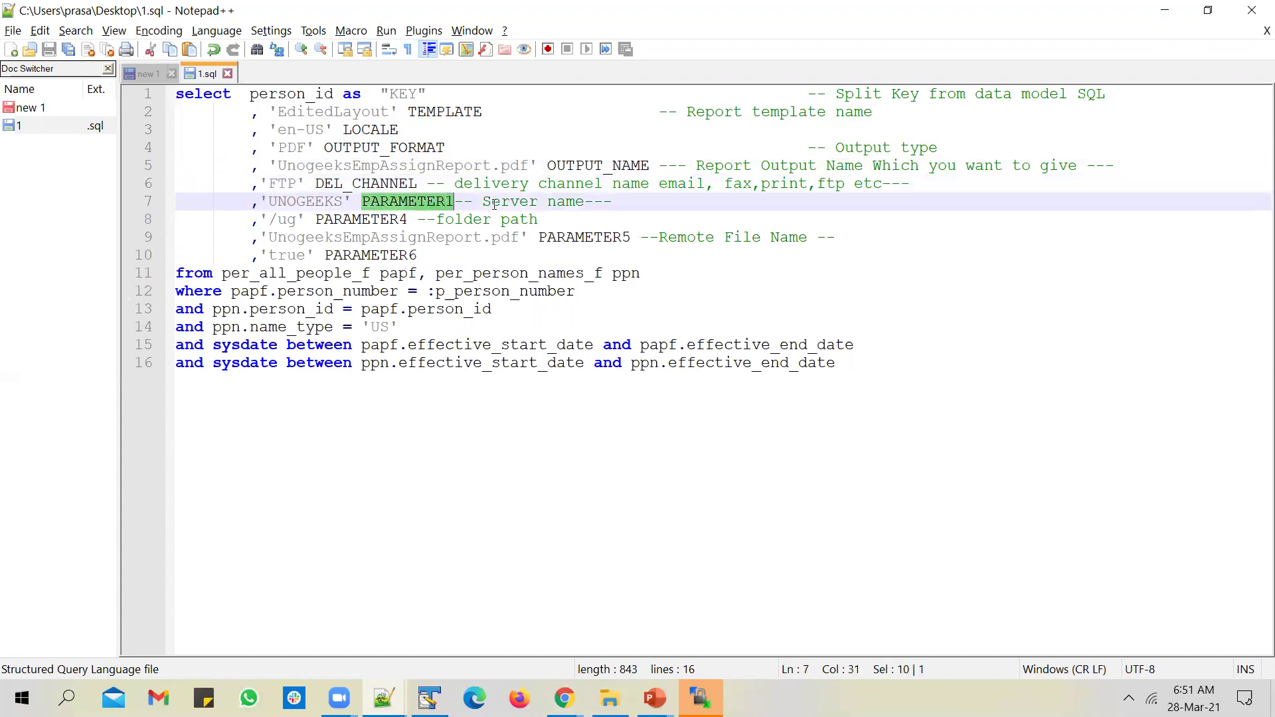
left_click(528, 202)
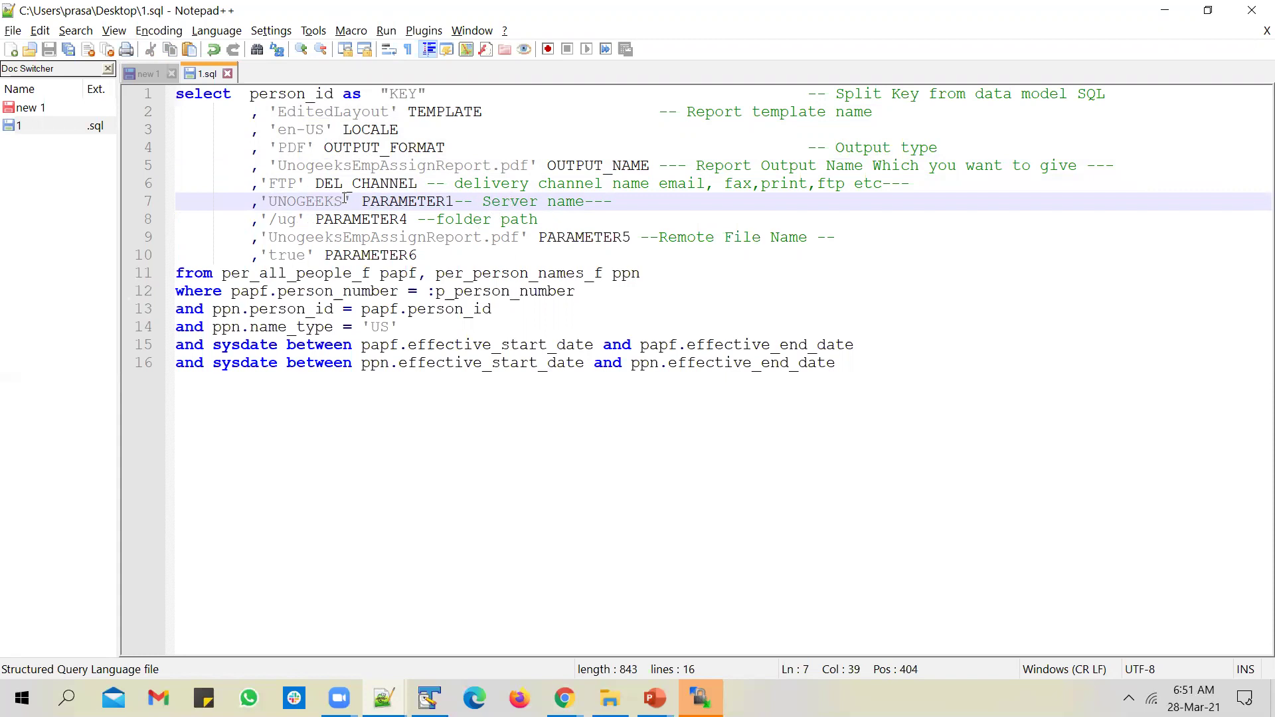
Step: Replace the server name UNOGEEKS with unogeekssftp in 1.sql and save
key("alt+Tab")
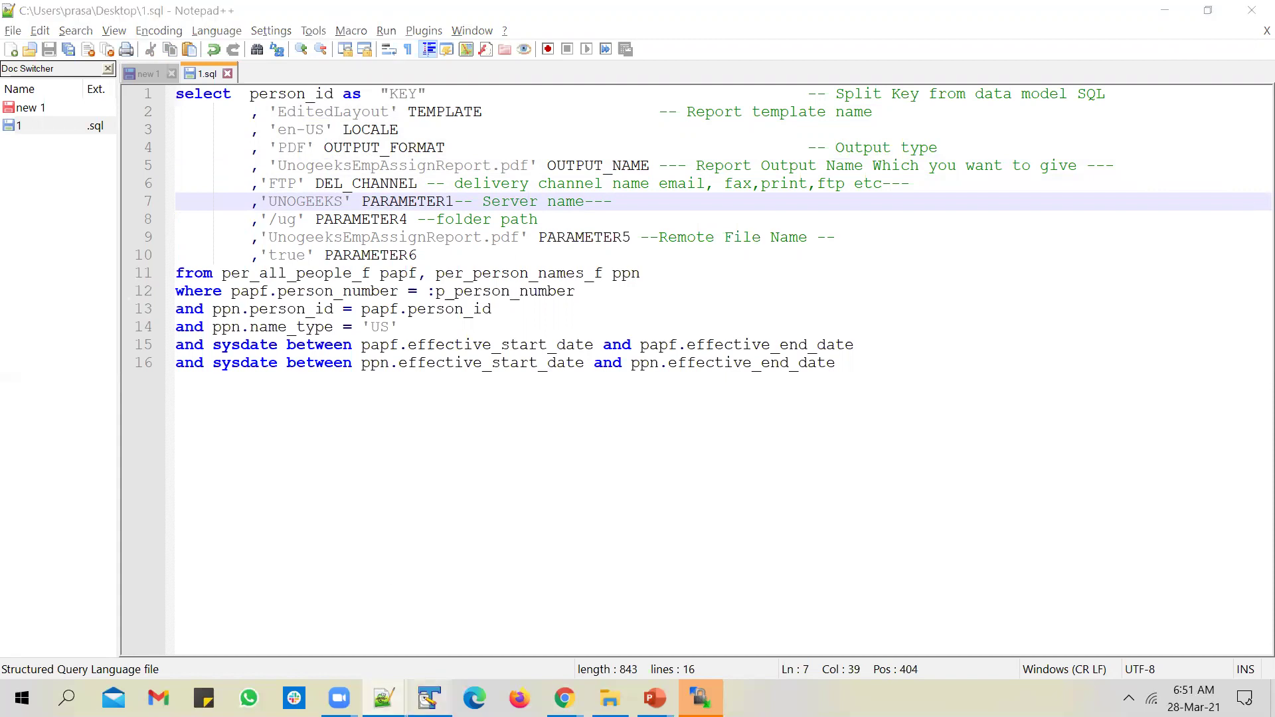
double_click(170, 101)
key("ctrl+c")
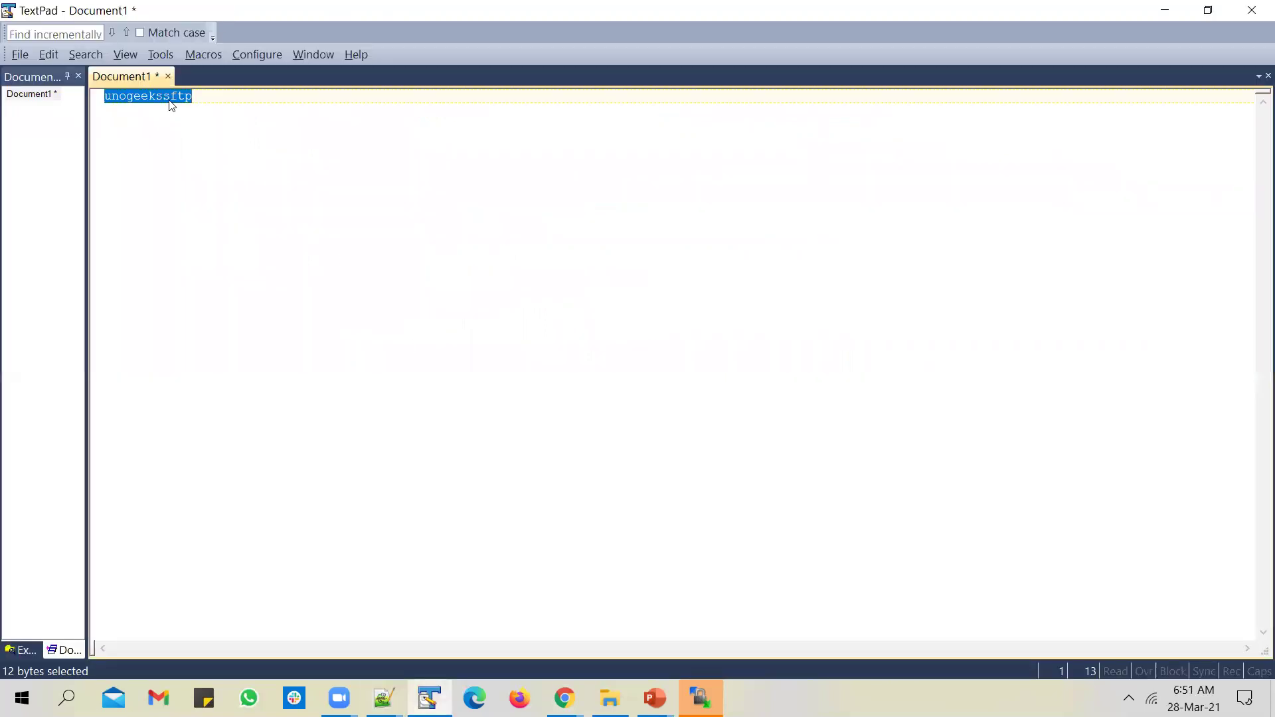
key("alt+Tab")
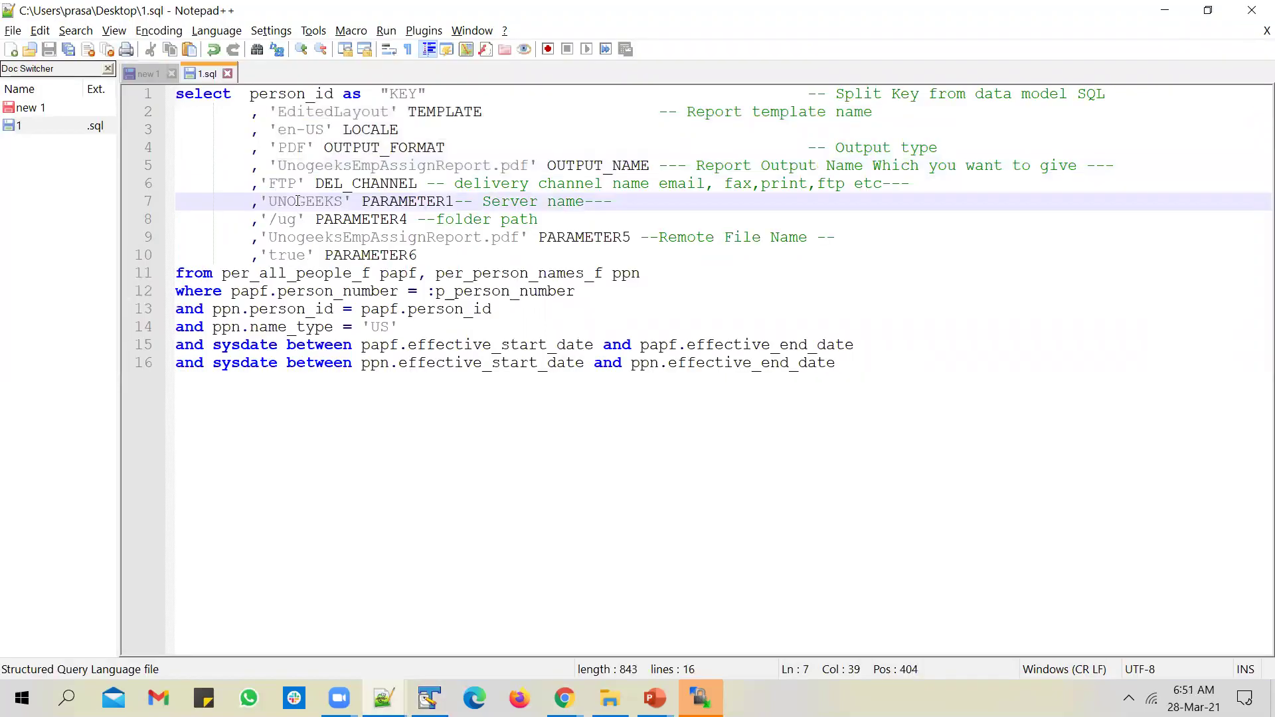
double_click(298, 201)
key("ctrl+v")
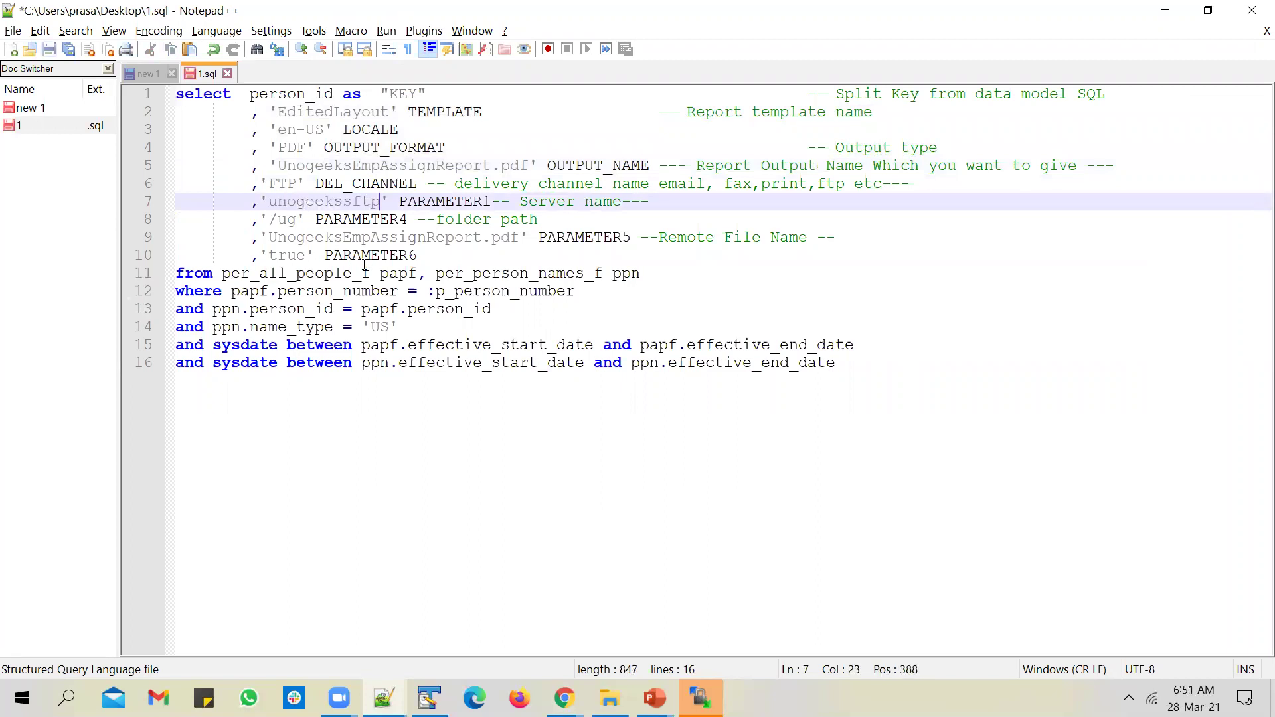
key("ctrl+s")
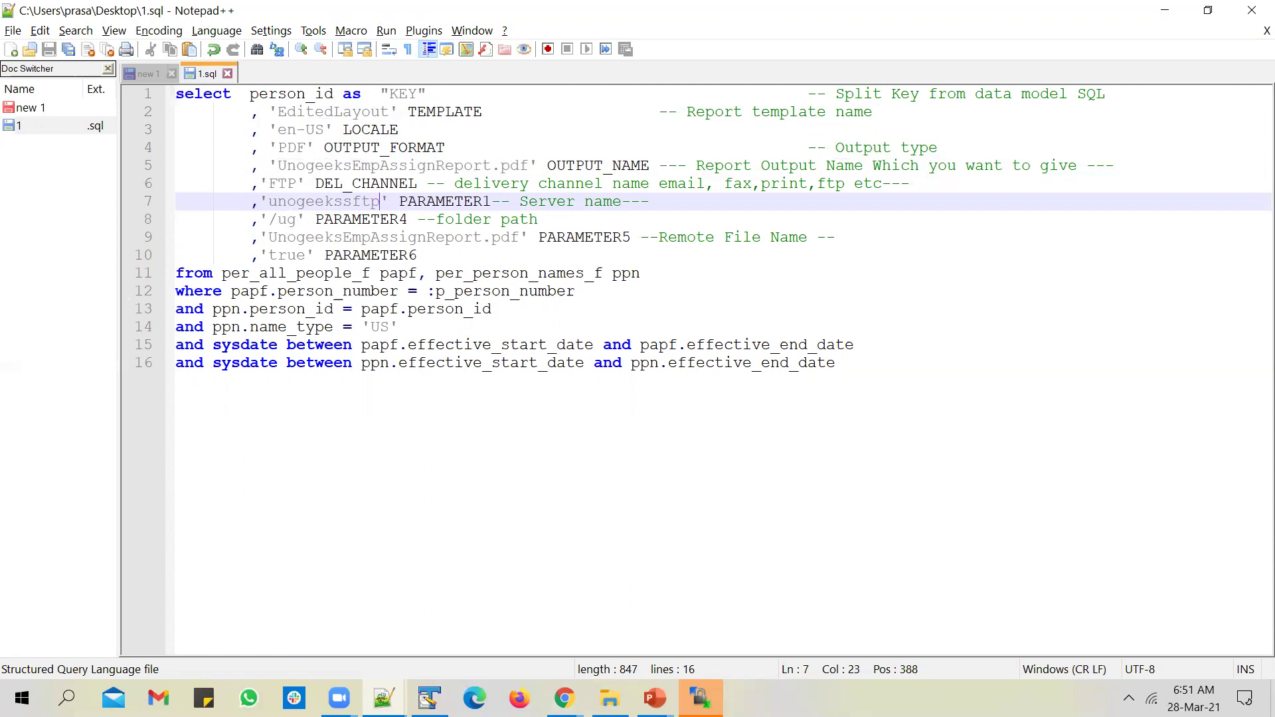
Step: Replace the /ug folder path with WinSCP's remote bi folder path and save
key("alt+Tab")
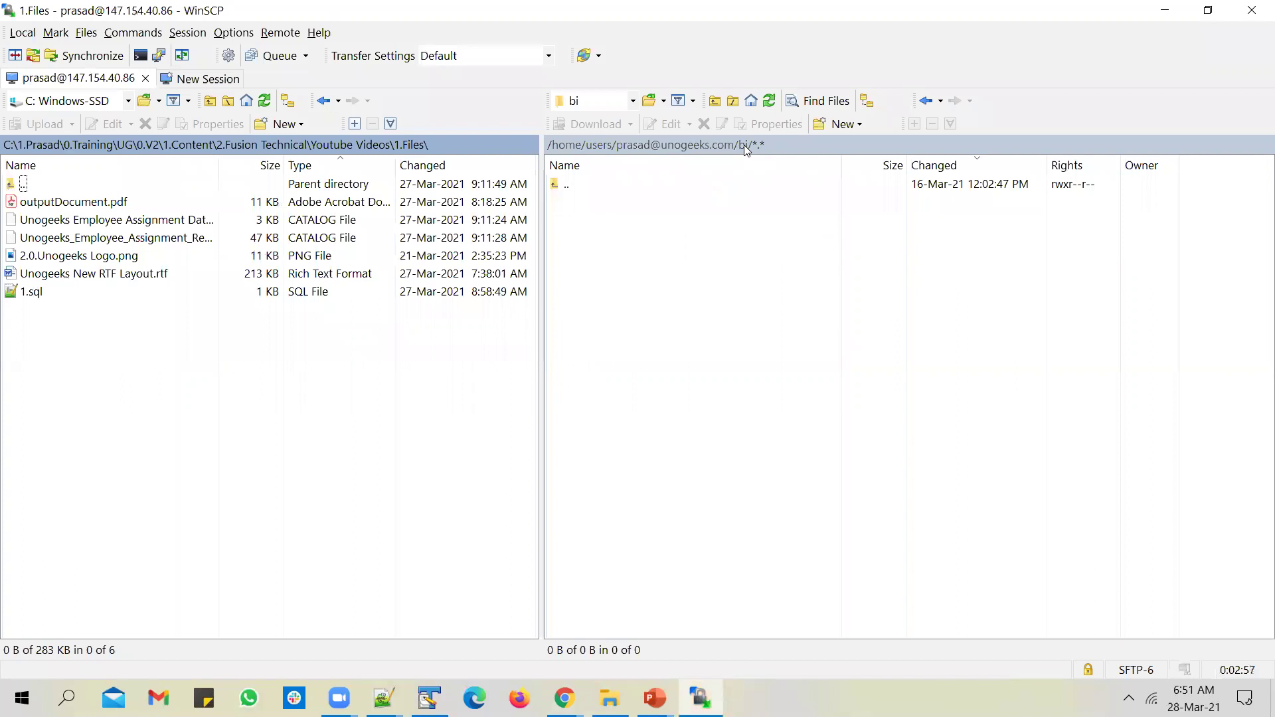
left_click(744, 145)
left_click(705, 484)
key("alt+Tab")
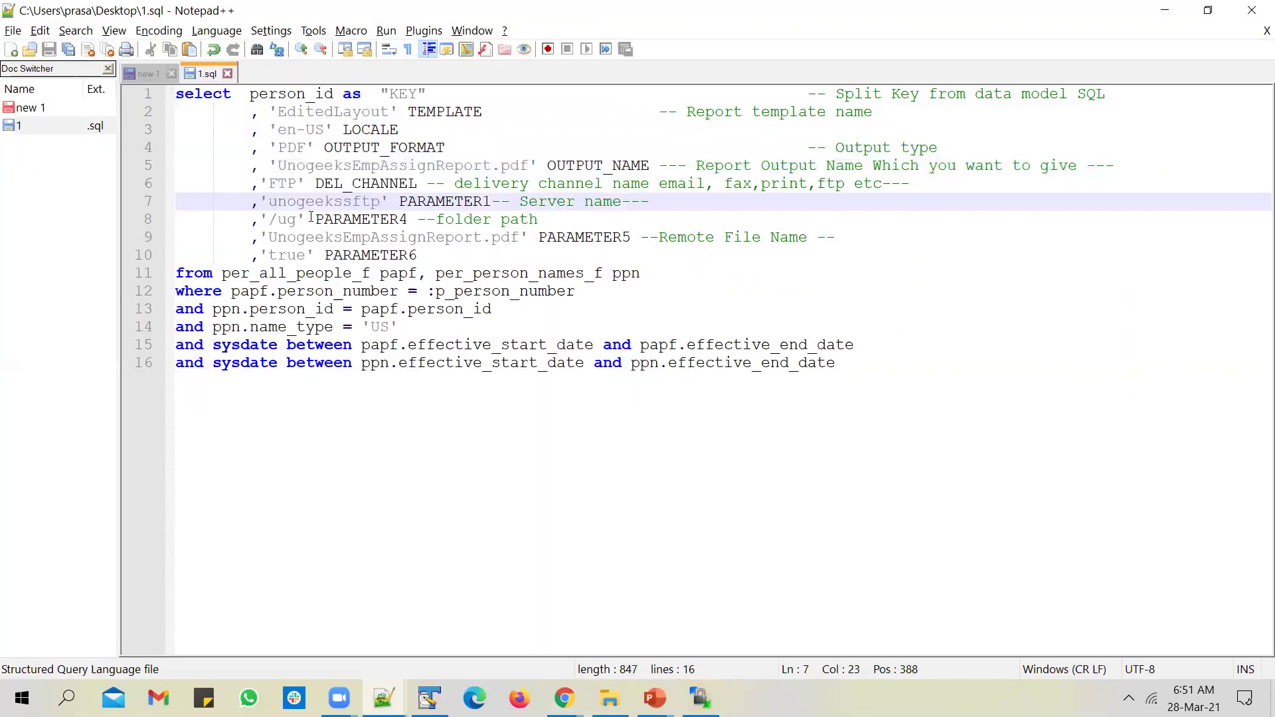
left_click_drag(298, 223, 269, 223)
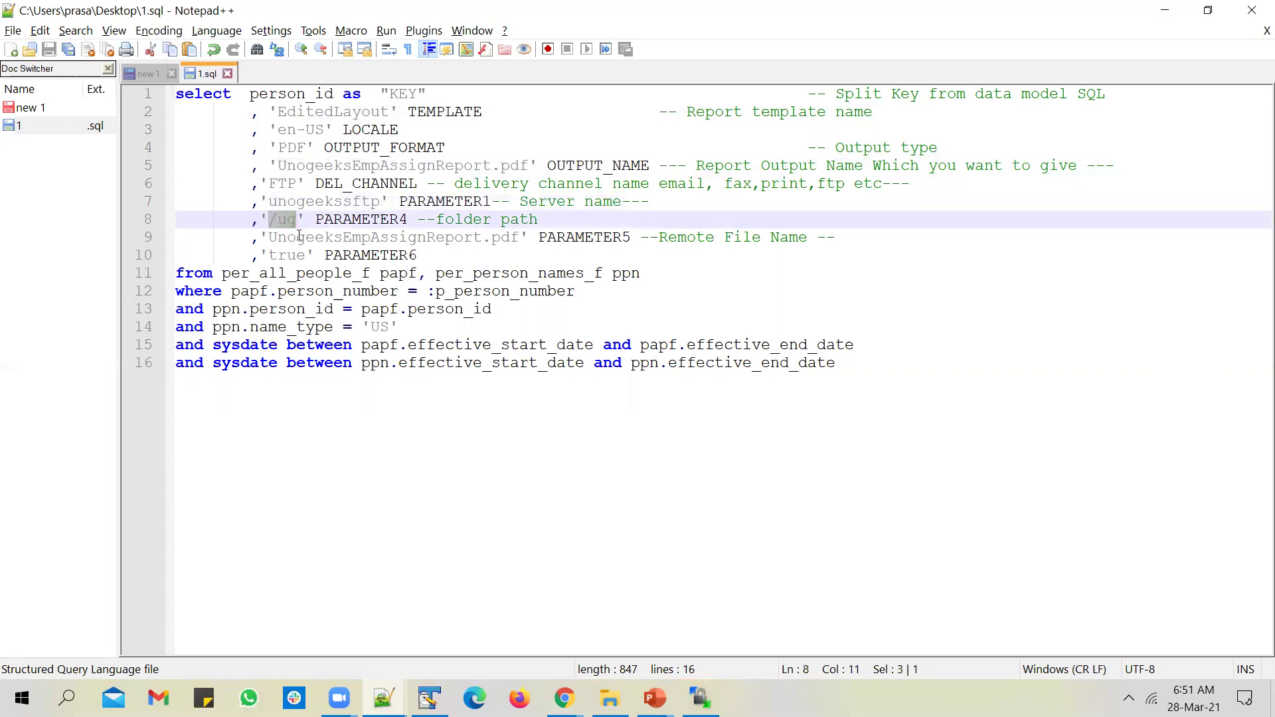
key("ctrl+v")
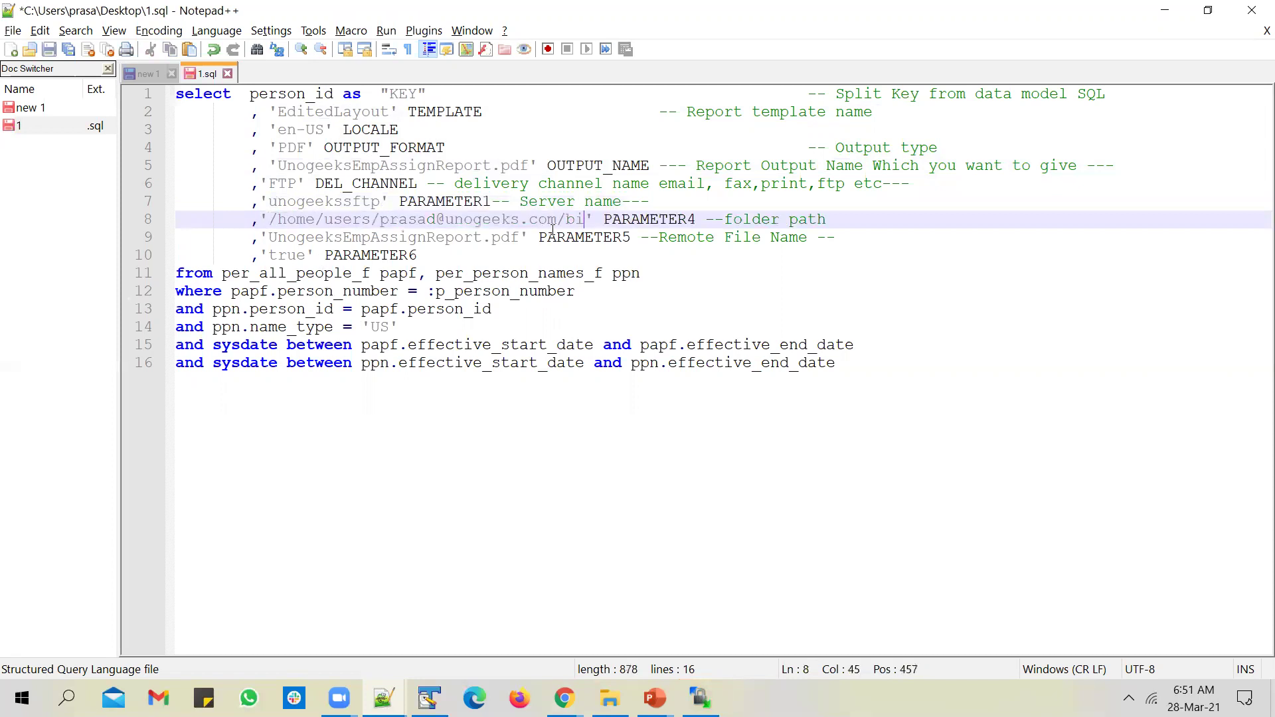
key("ctrl+s")
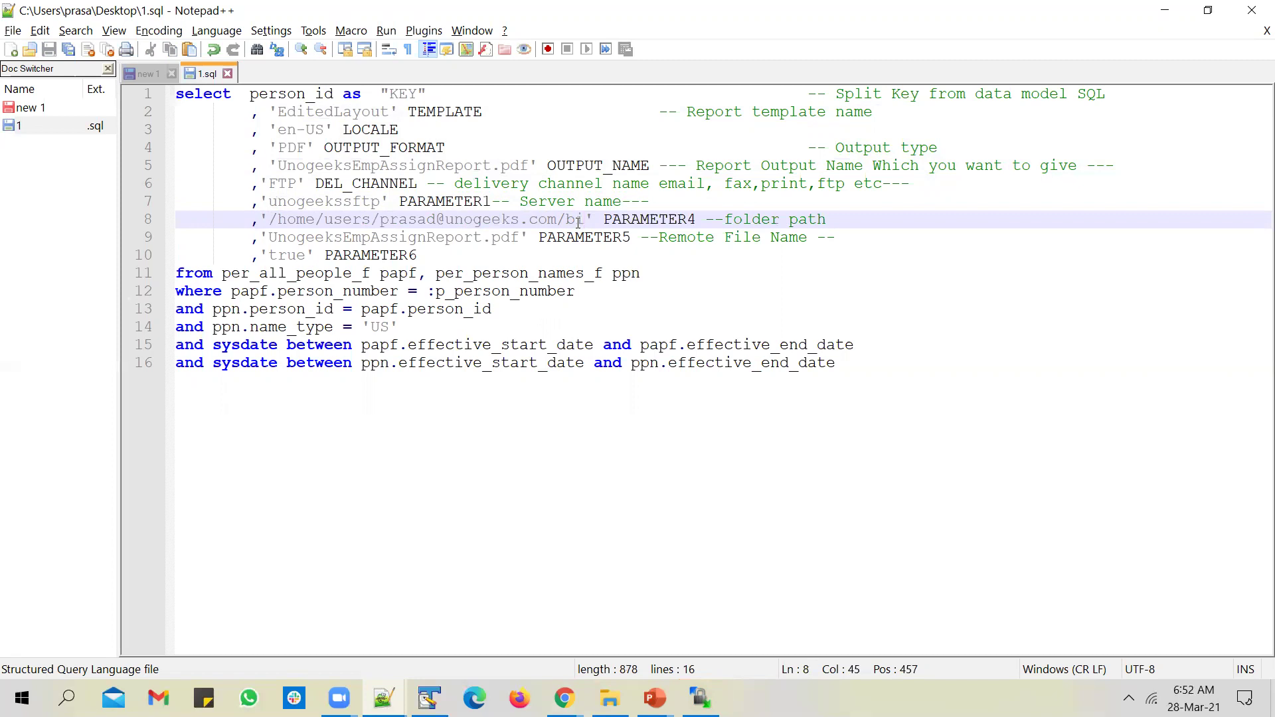
Step: Check the remote file name UnogeeksEmpAssignReport against the bi folder, then select the whole query
left_click(605, 238)
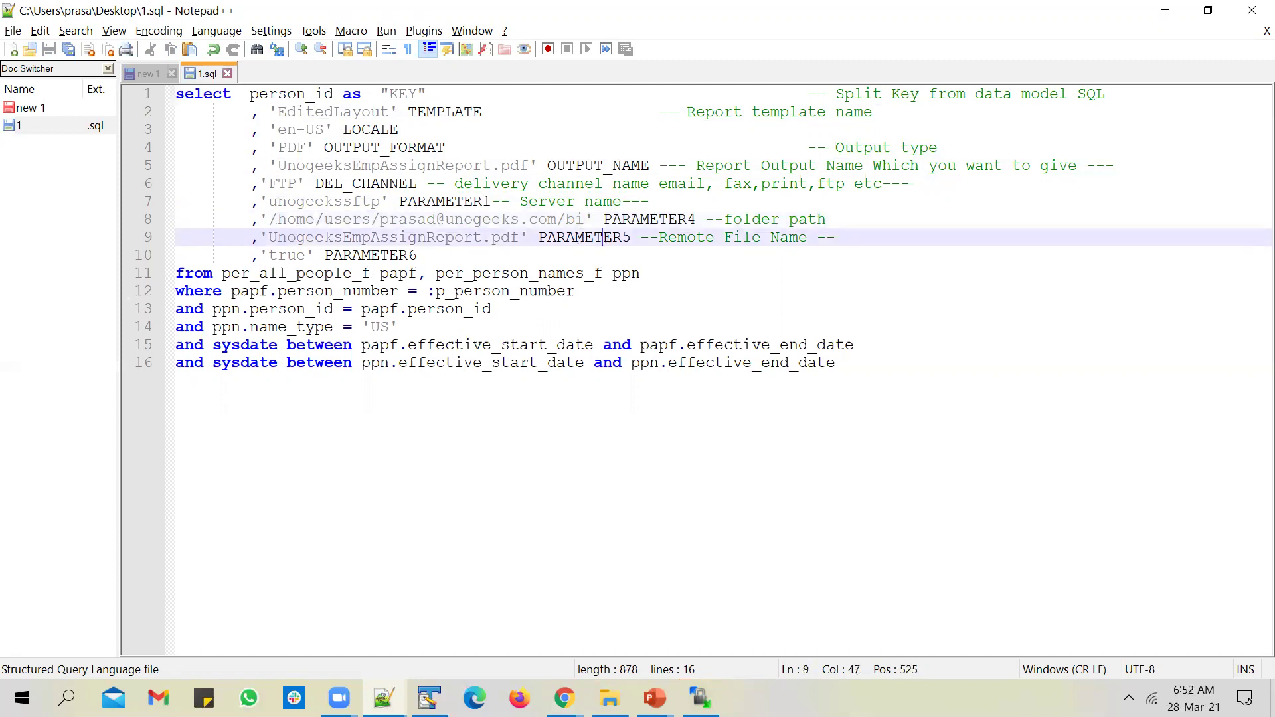
double_click(385, 238)
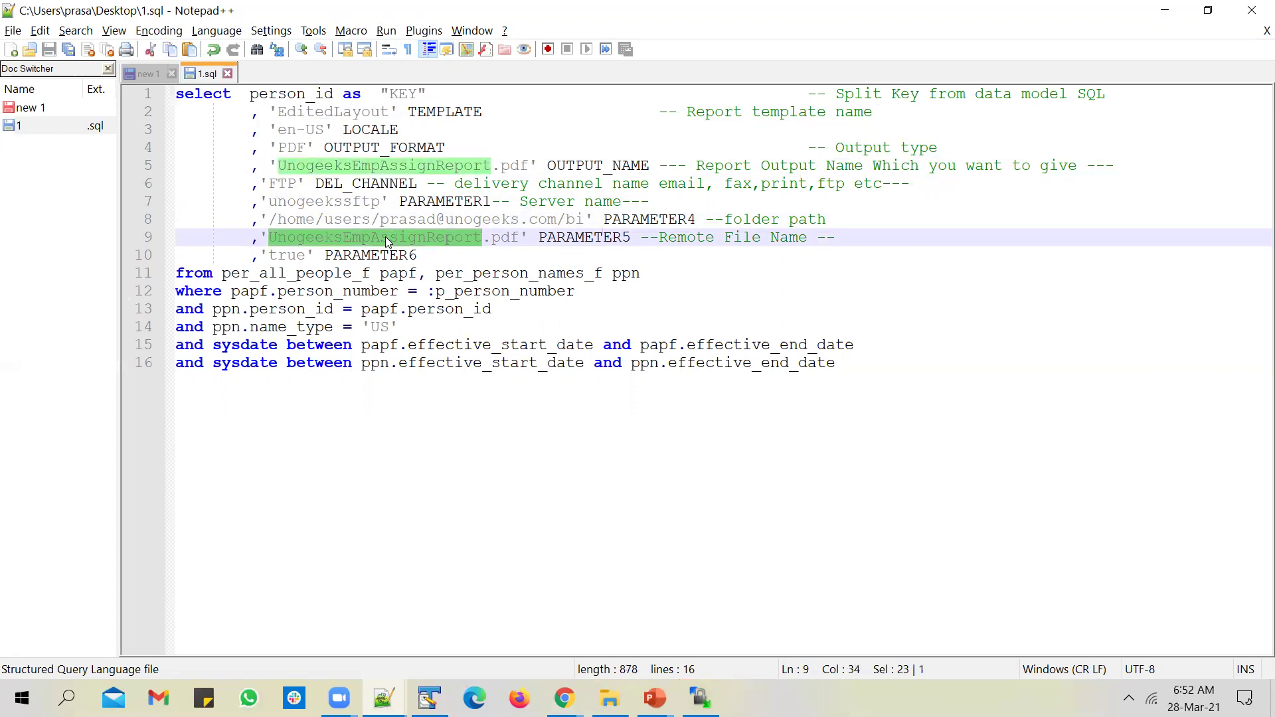
key("alt+Tab")
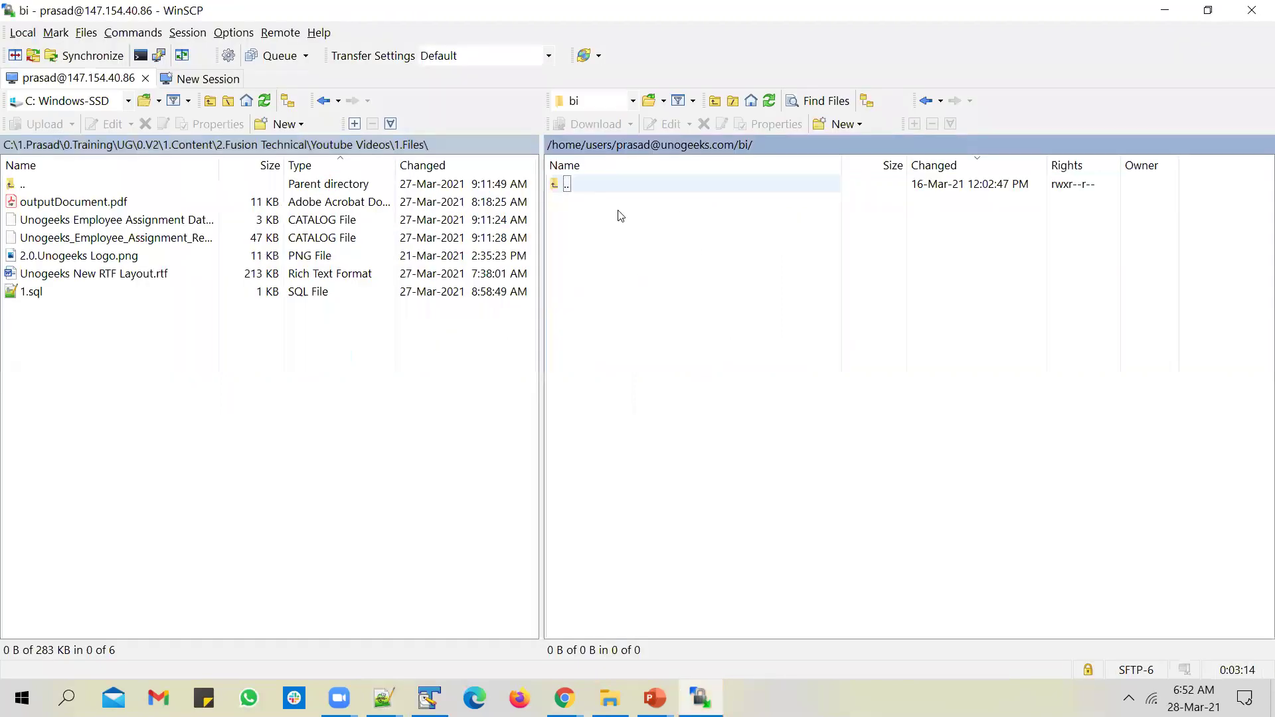
key("alt+Tab")
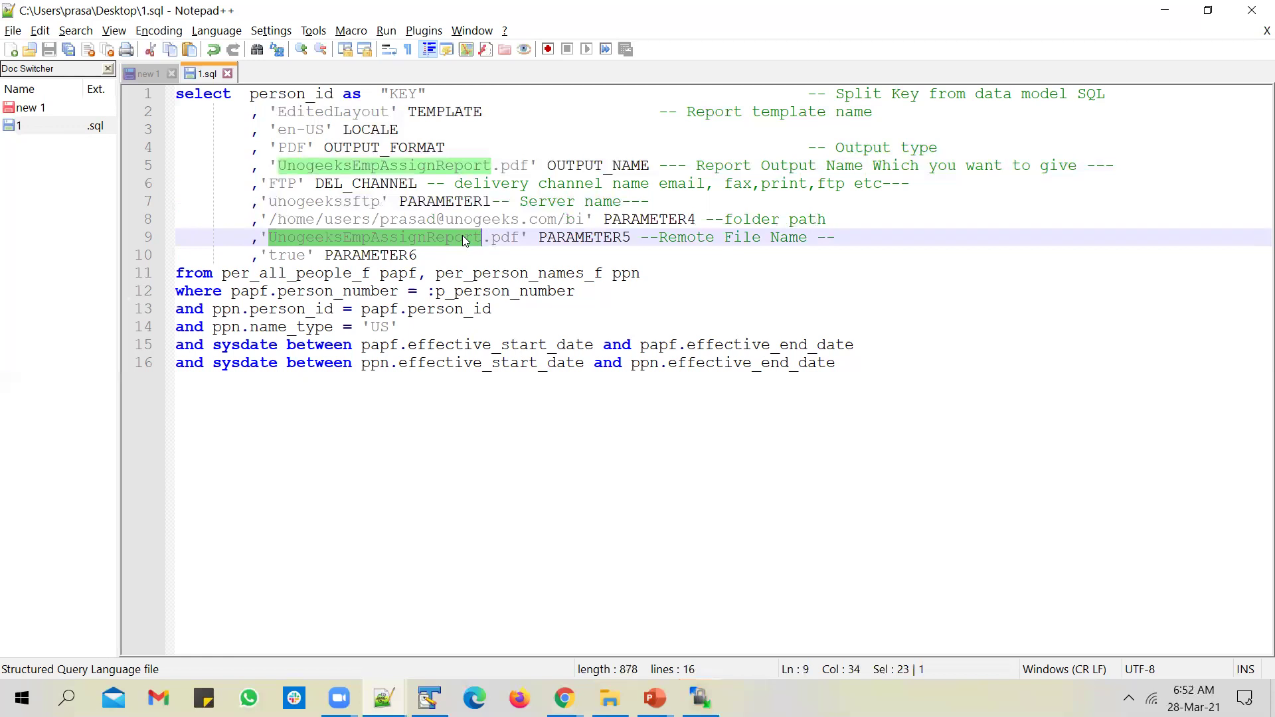
left_click(295, 257)
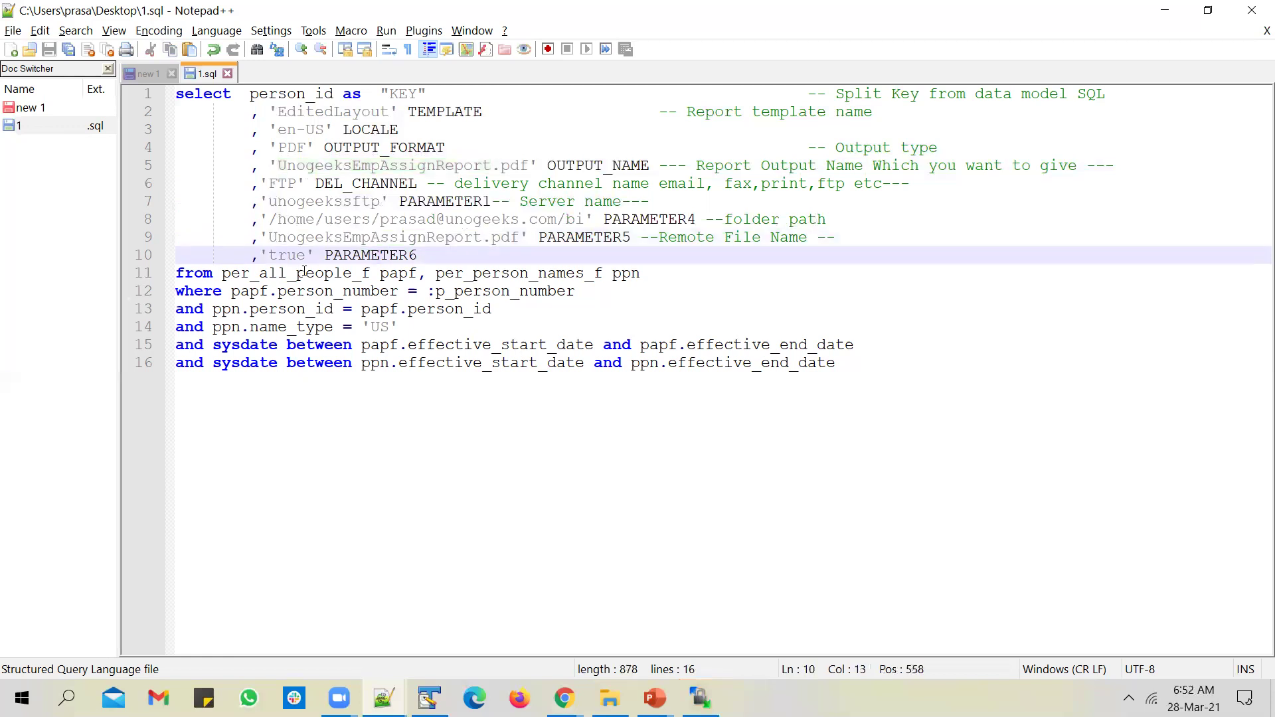
key("ctrl+a")
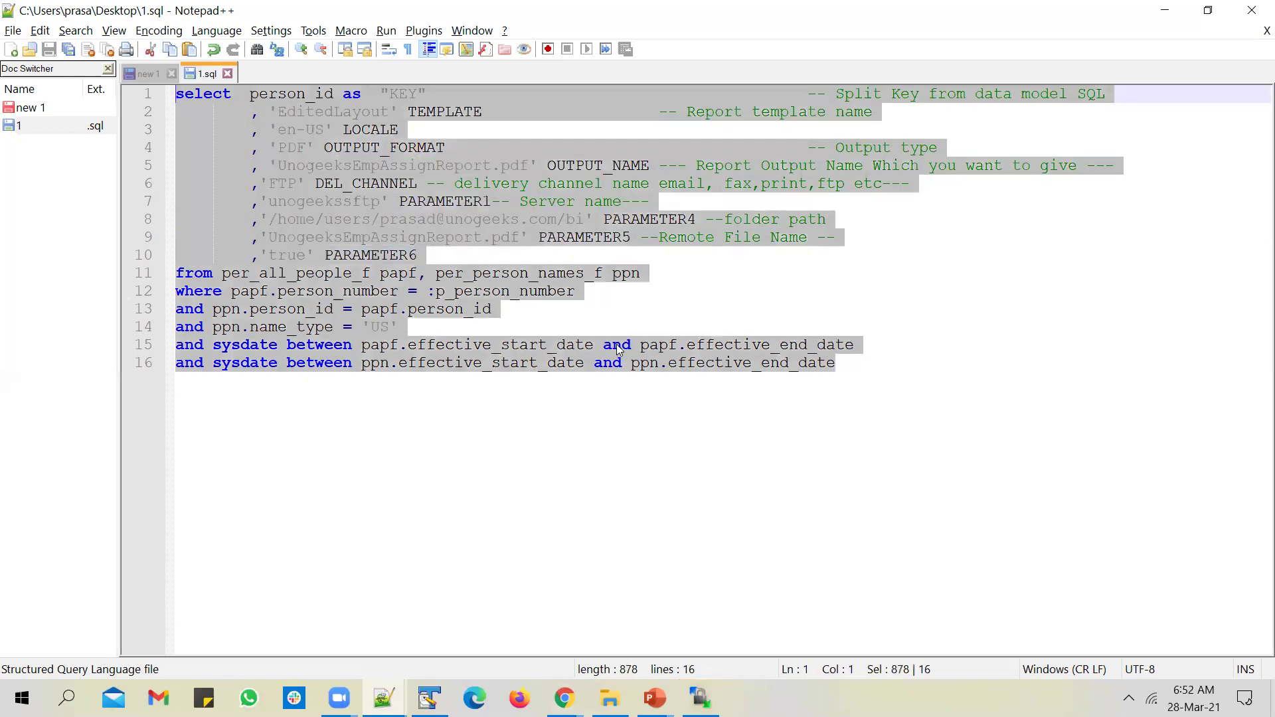
key("alt+Tab")
key("alt+Tab")
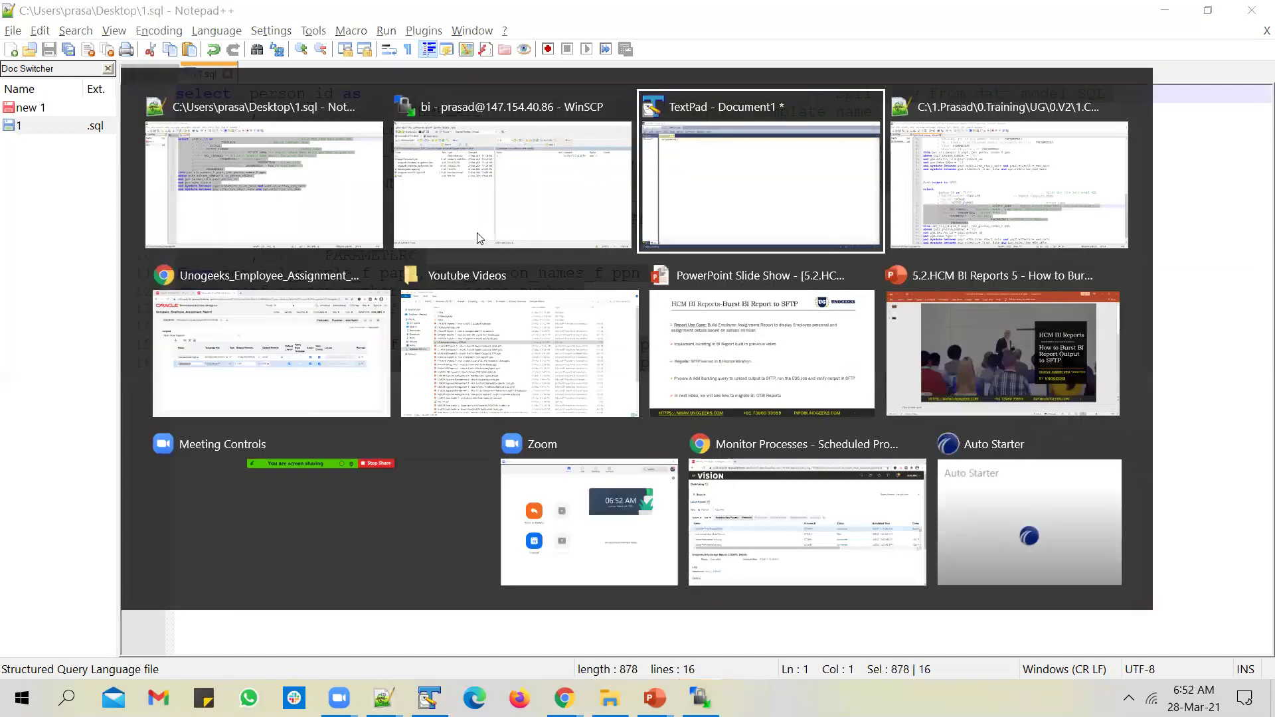
key("alt+Tab")
key("alt+Tab")
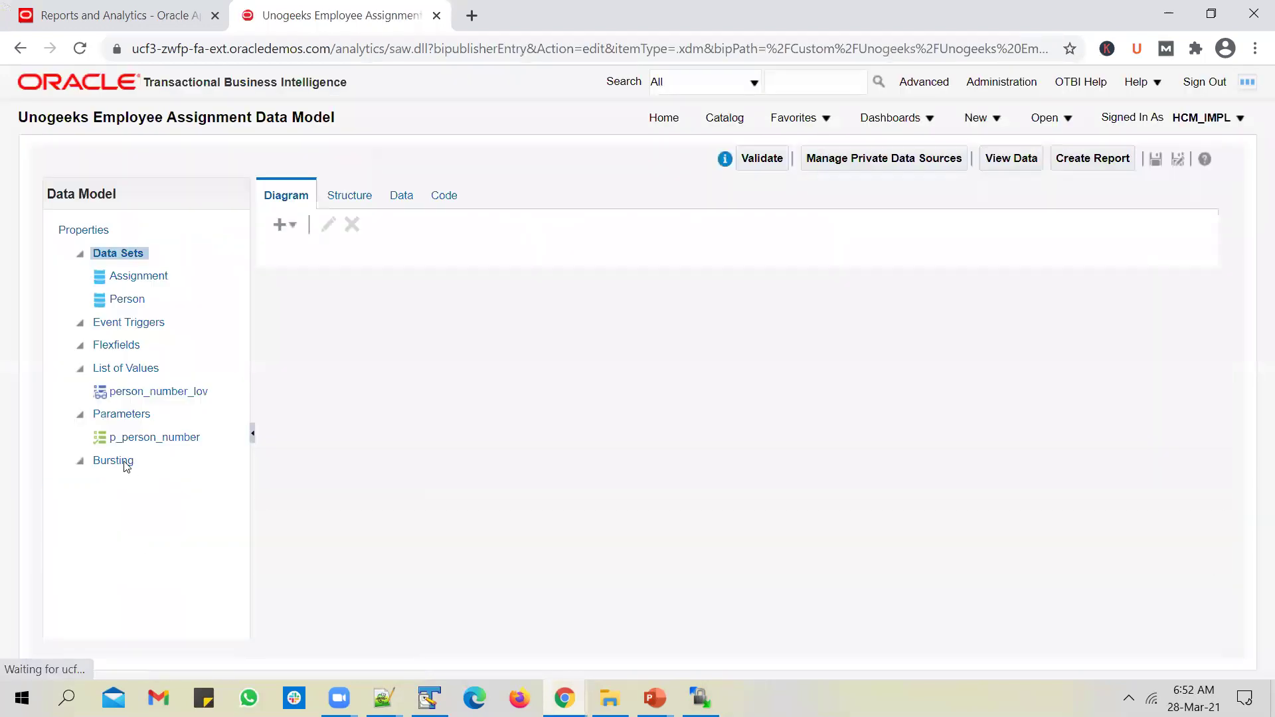
Step: Add a new bursting definition in the data model named burst_to_SFTP
left_click(124, 463)
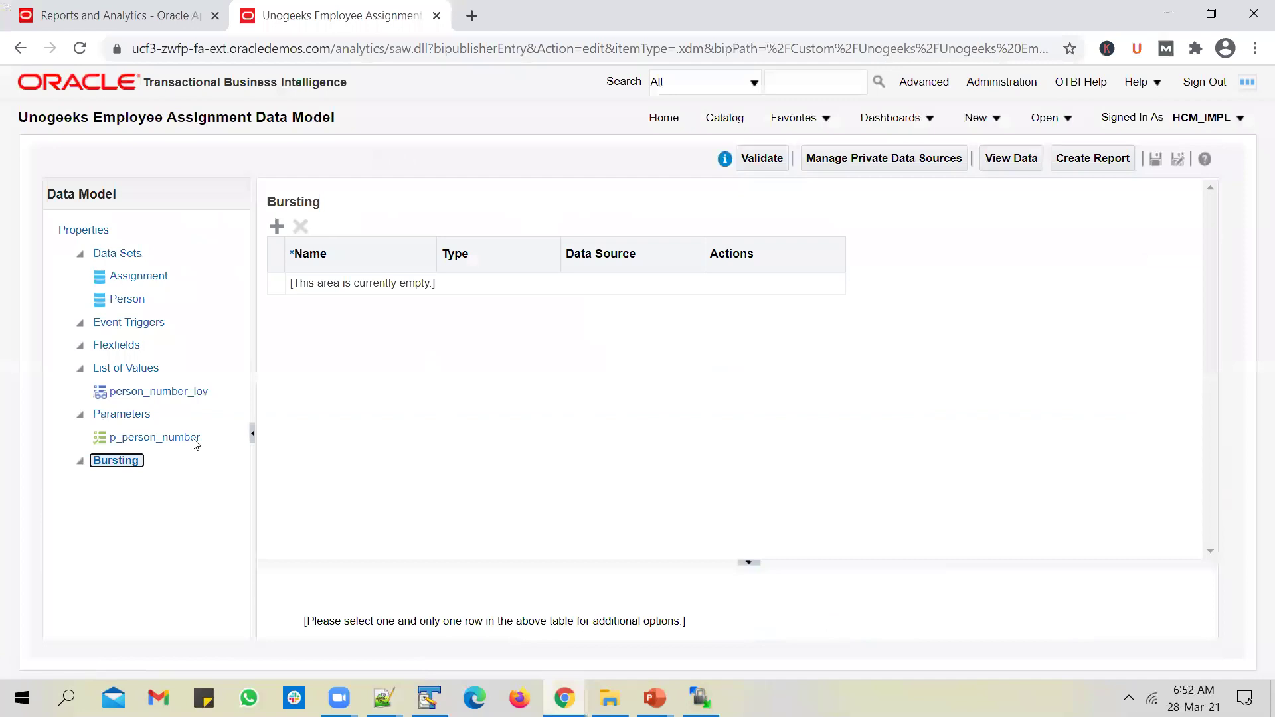
left_click(277, 227)
left_click(364, 283)
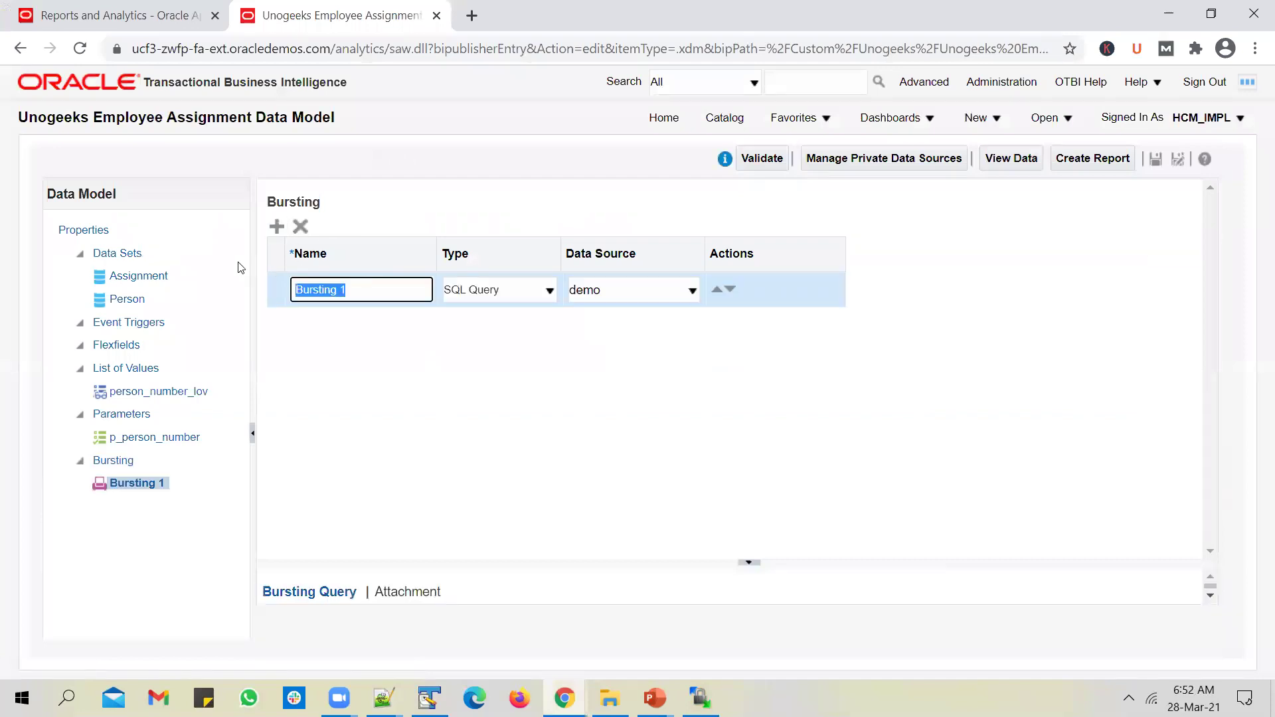
type("bust")
key("BackSpace")
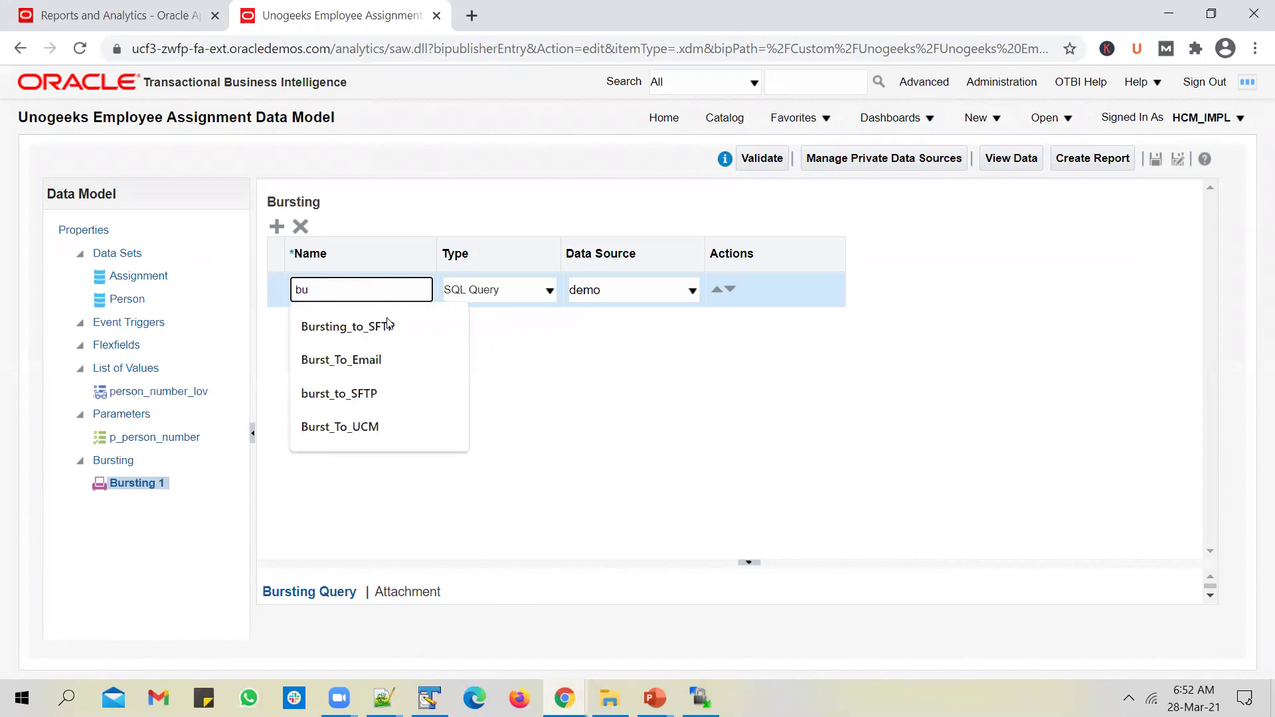
left_click(370, 393)
Step: Set data source ApplicationDB_HCM, with Split By and Deliver By both /DATA_DS/G_1/PERSON_ID
left_click(547, 290)
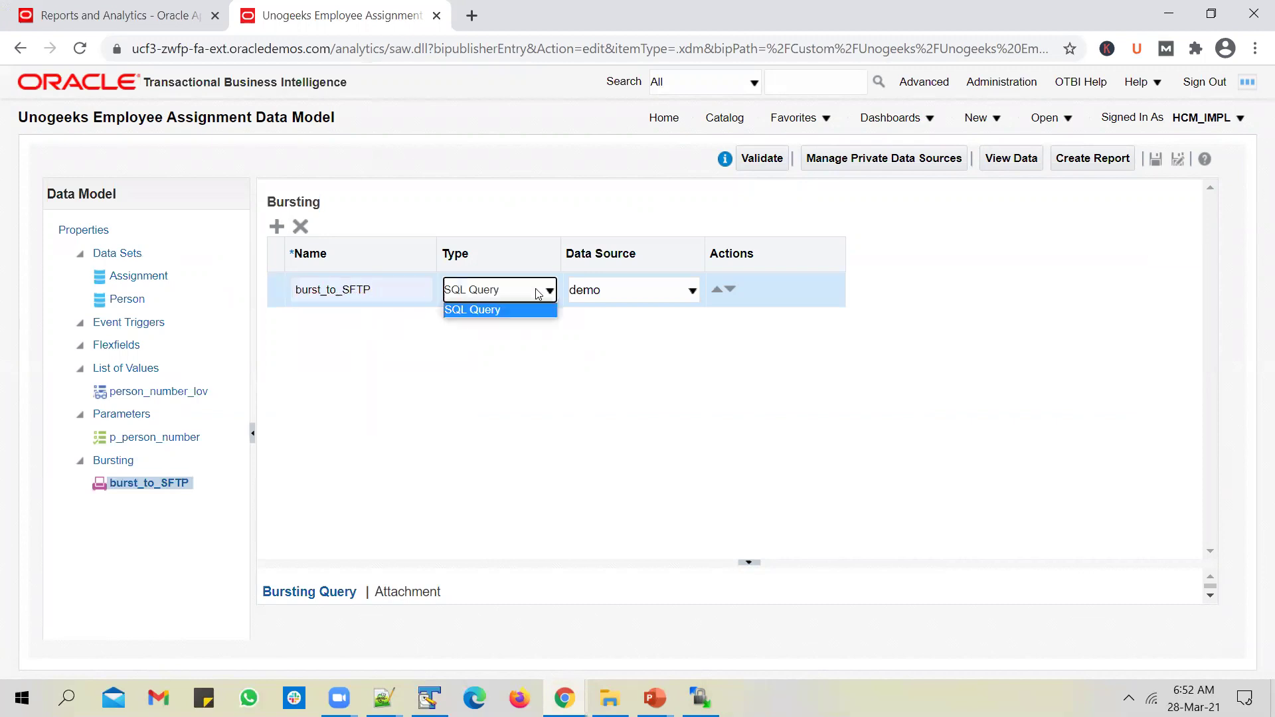
left_click(658, 293)
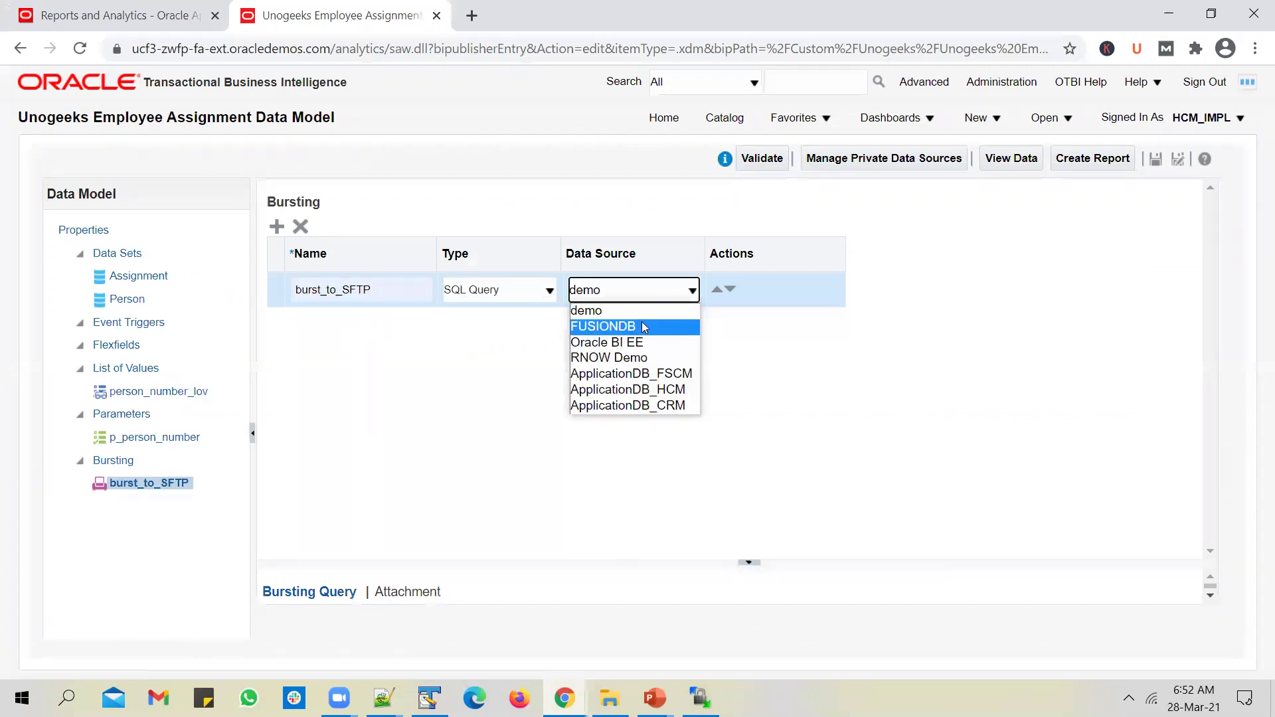
left_click(644, 388)
left_click_drag(708, 561, 737, 329)
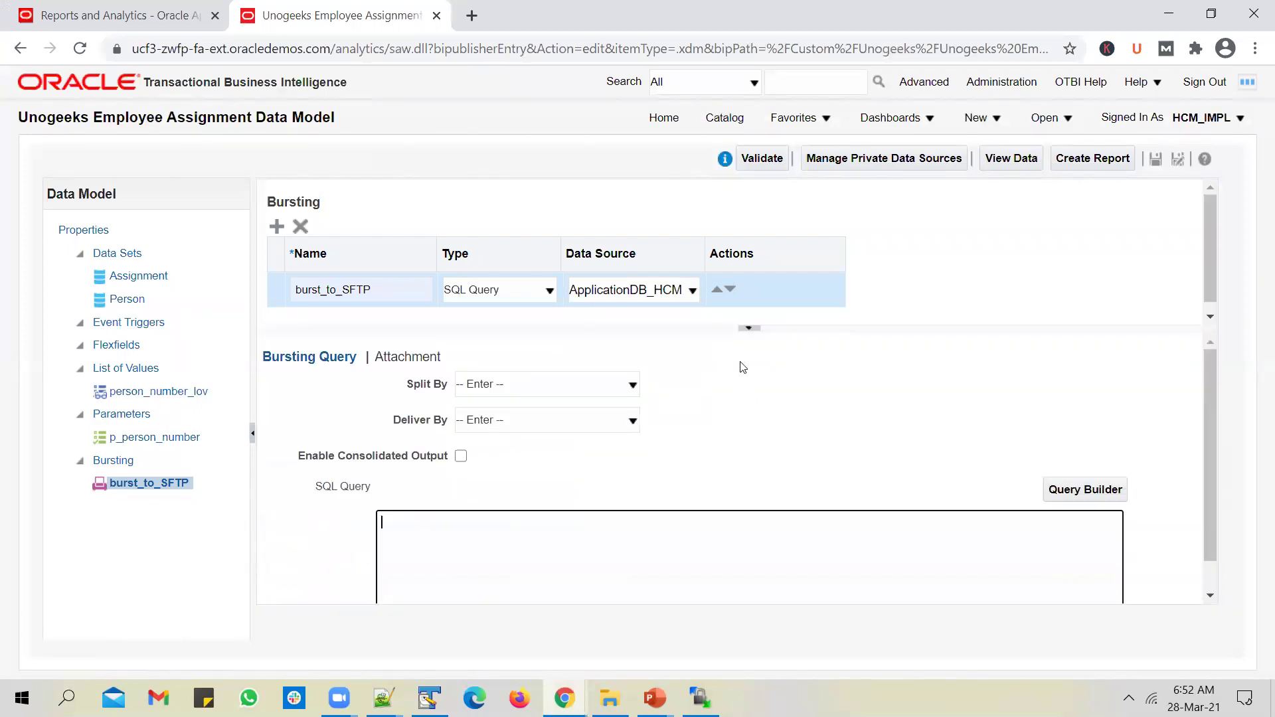
left_click(589, 386)
left_click(572, 489)
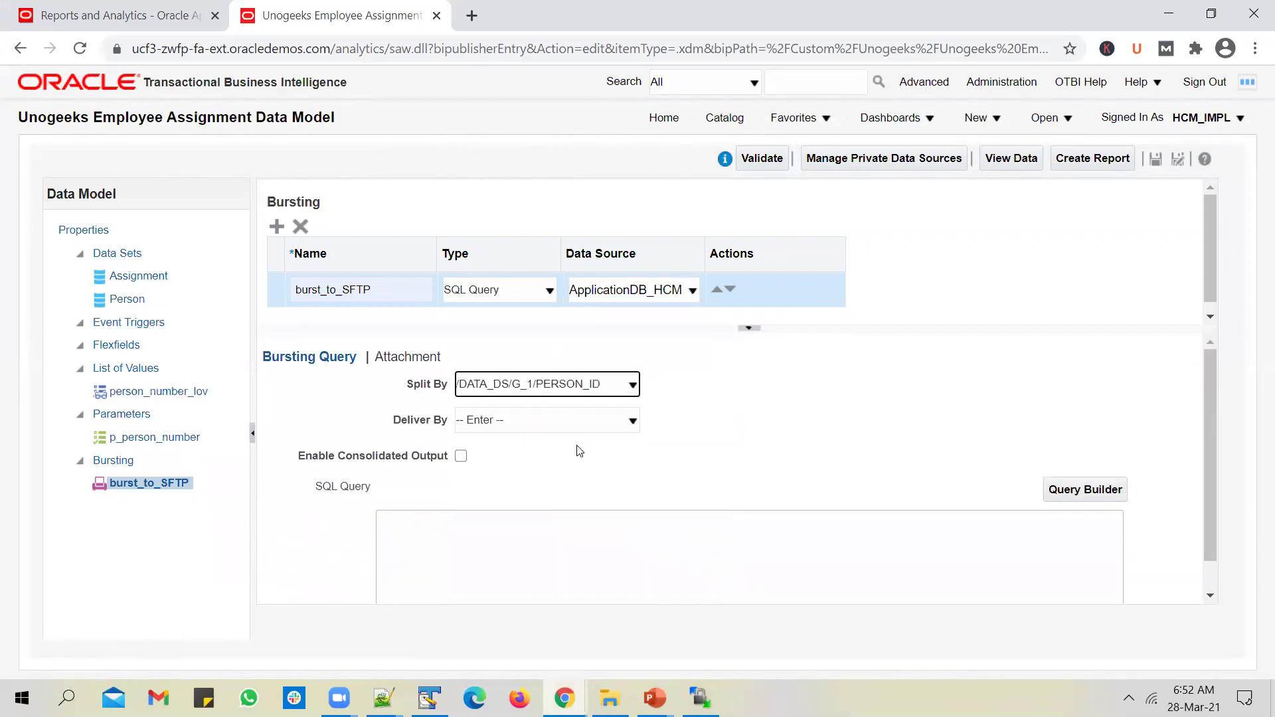
left_click(584, 421)
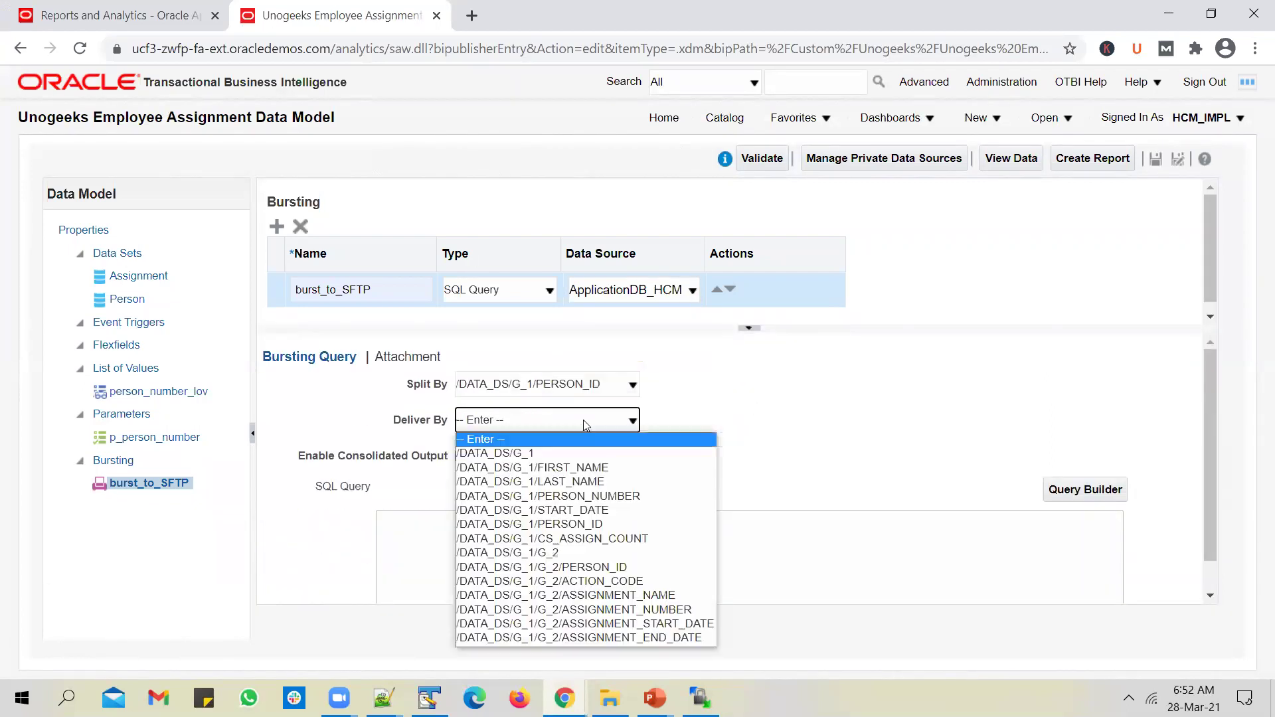
left_click(568, 524)
left_click(555, 553)
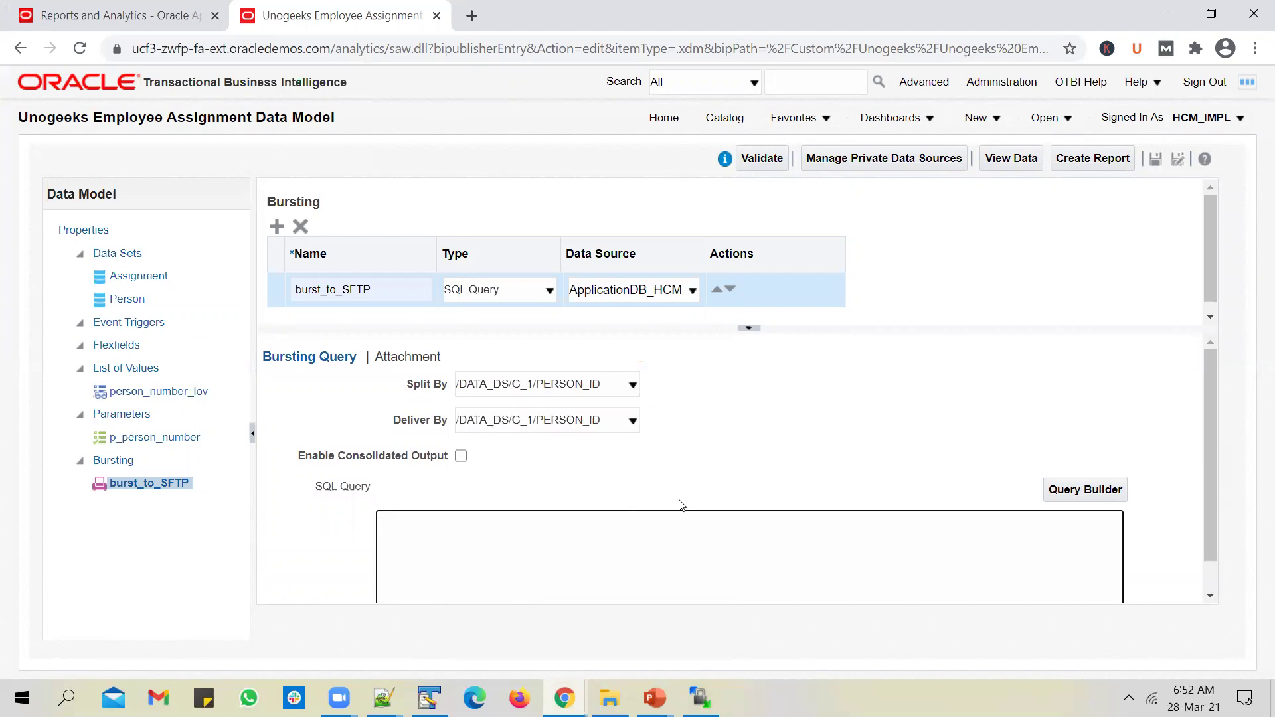
key("alt+Tab")
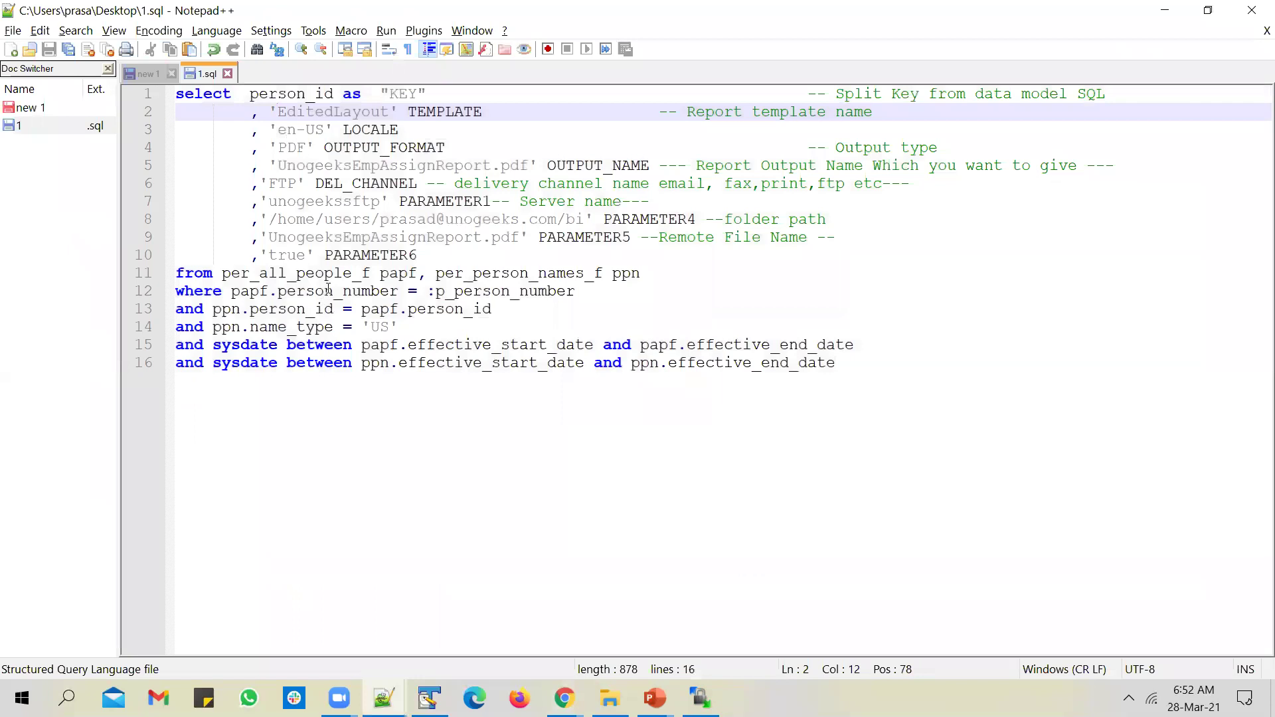
Step: Prefix person_id on line 1 with the papf alias, making it papf.person_id
left_click(510, 273)
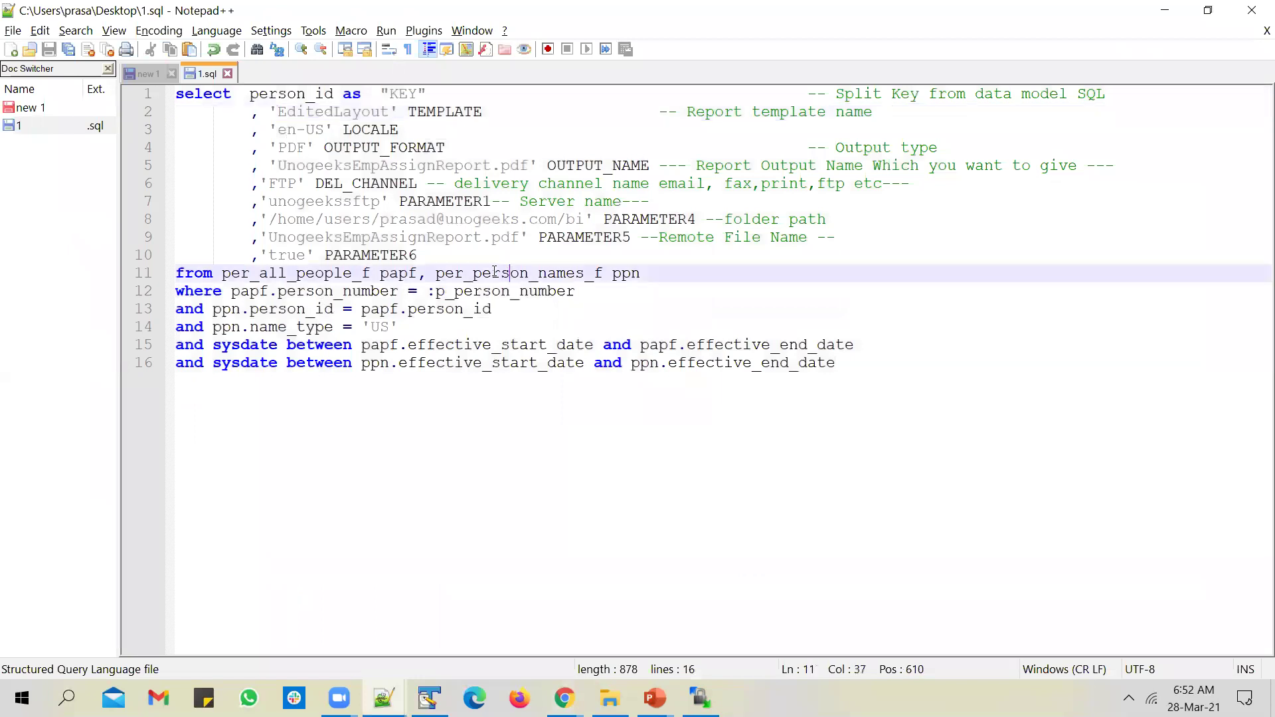
left_click(340, 271)
left_click(254, 94)
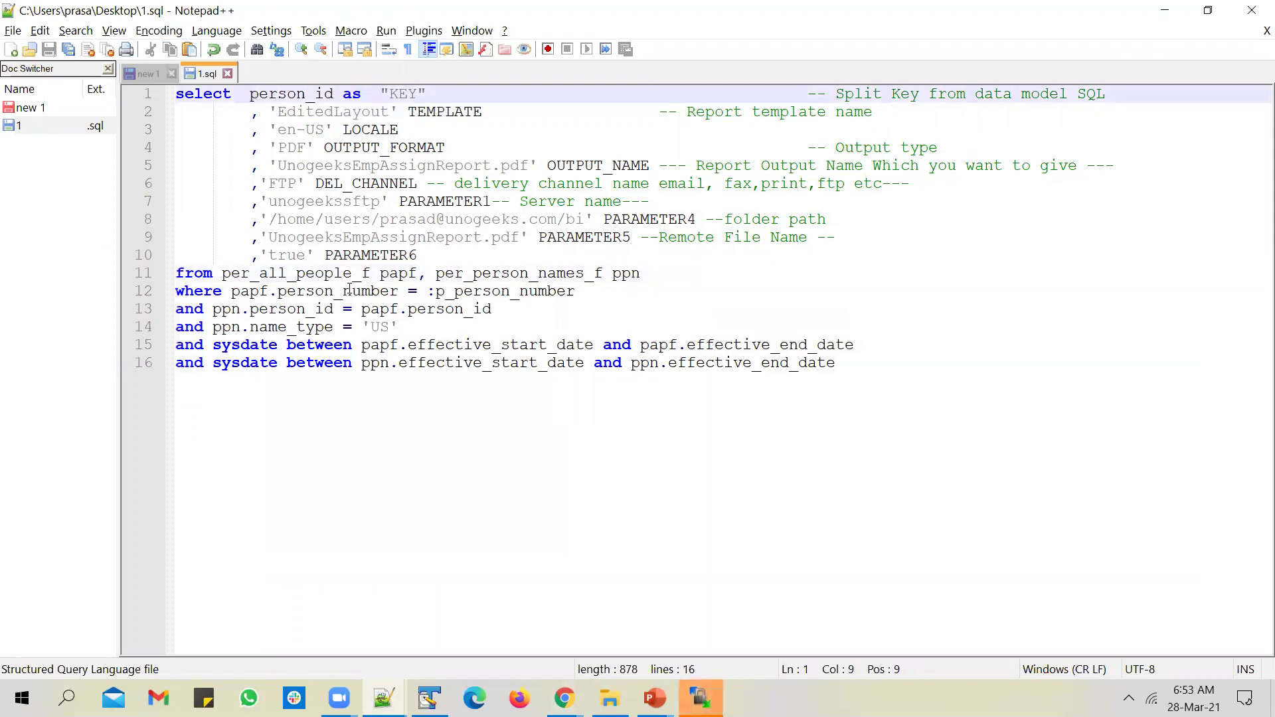
double_click(398, 274)
key("ctrl+c")
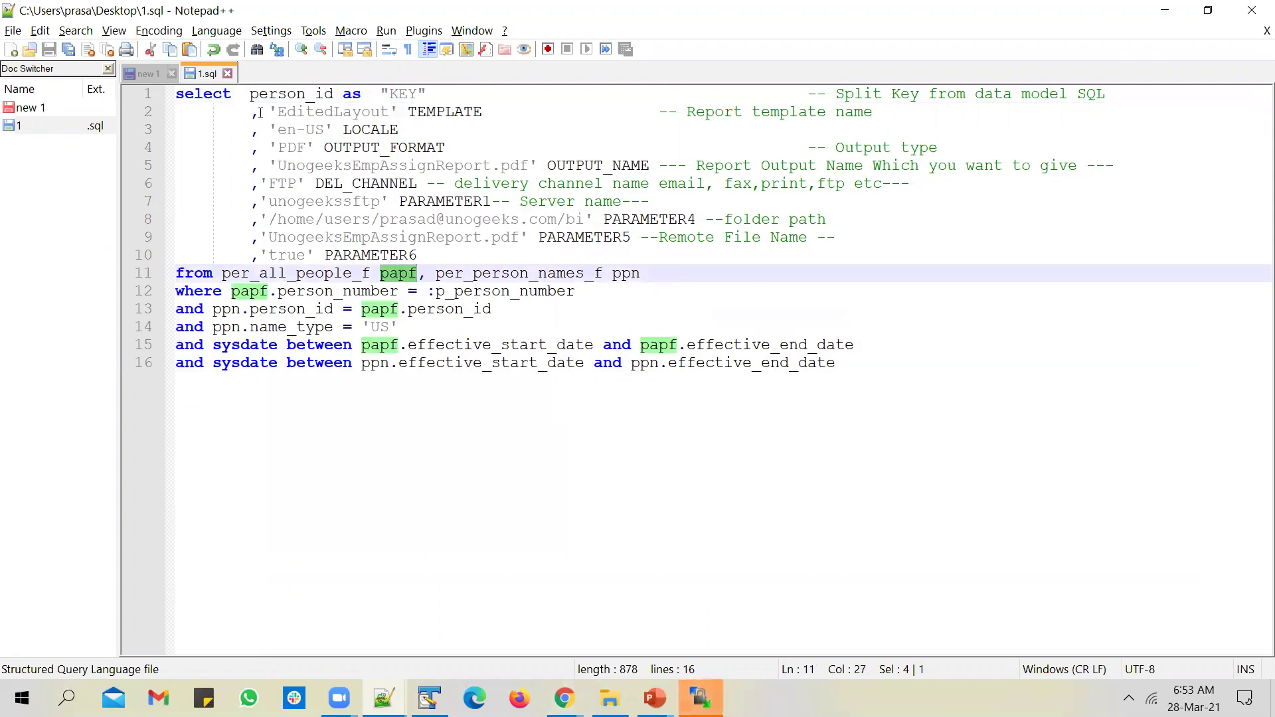
left_click(252, 97)
key("ctrl+v")
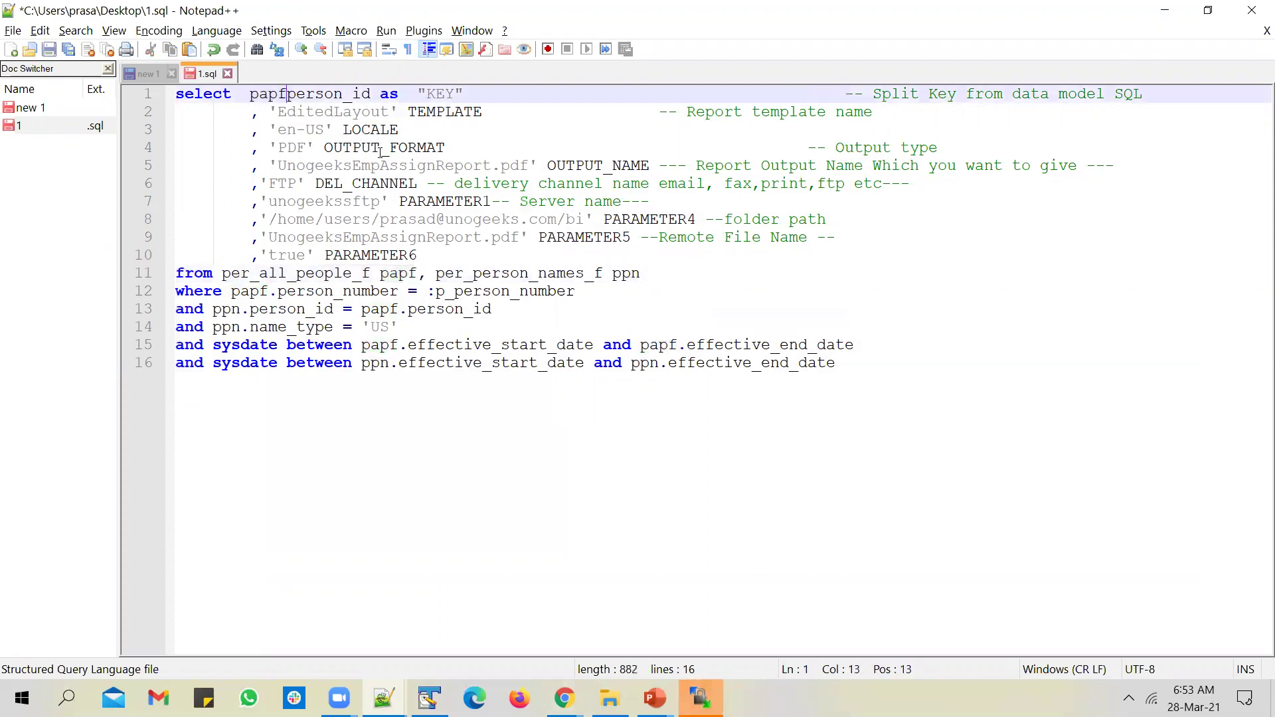
type(".")
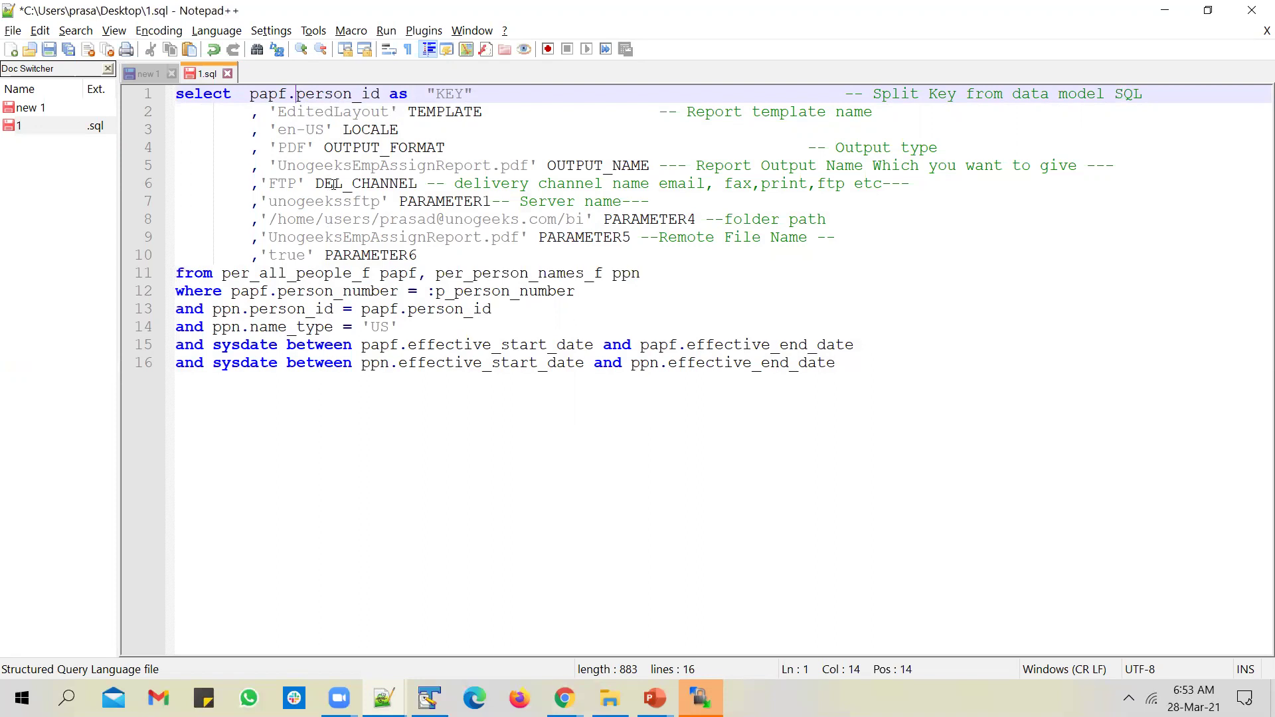
Step: Paste the full edited SQL from 1.sql into burst_to_SFTP's SQL Query and save the data model
key("ctrl+a")
key("ctrl+c")
key("alt+Tab")
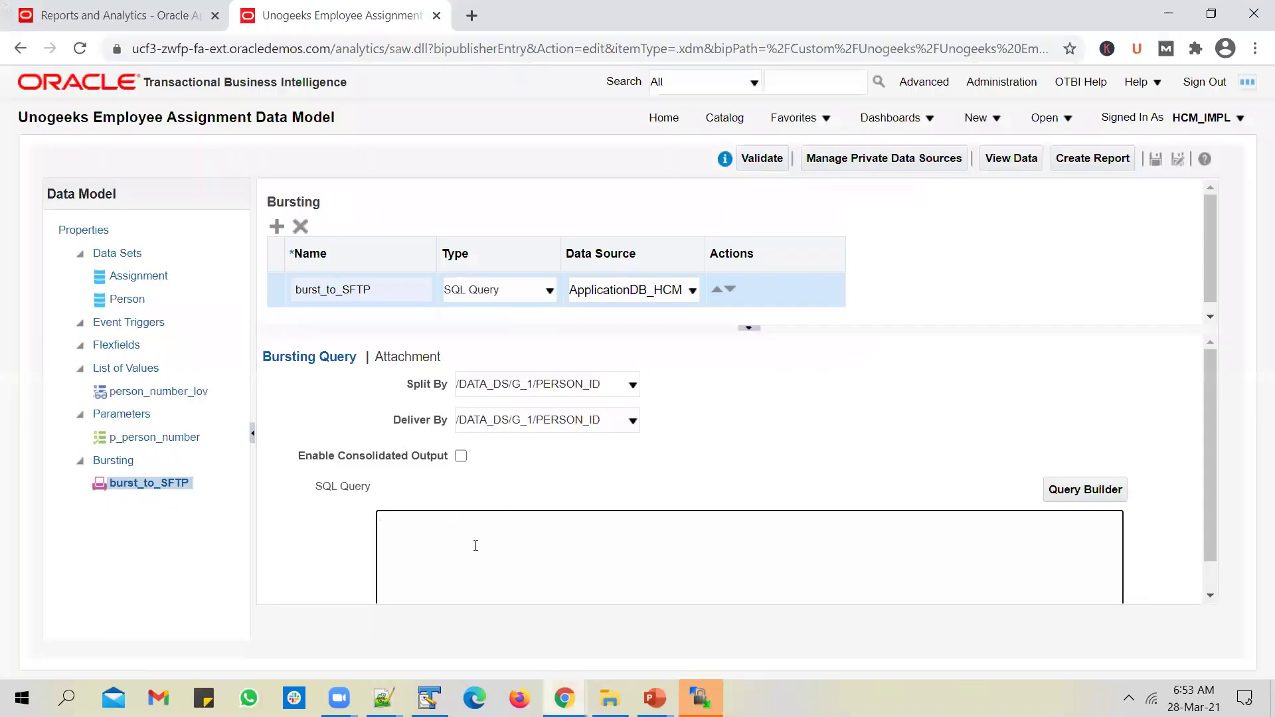
key("ctrl+v")
left_click(1156, 159)
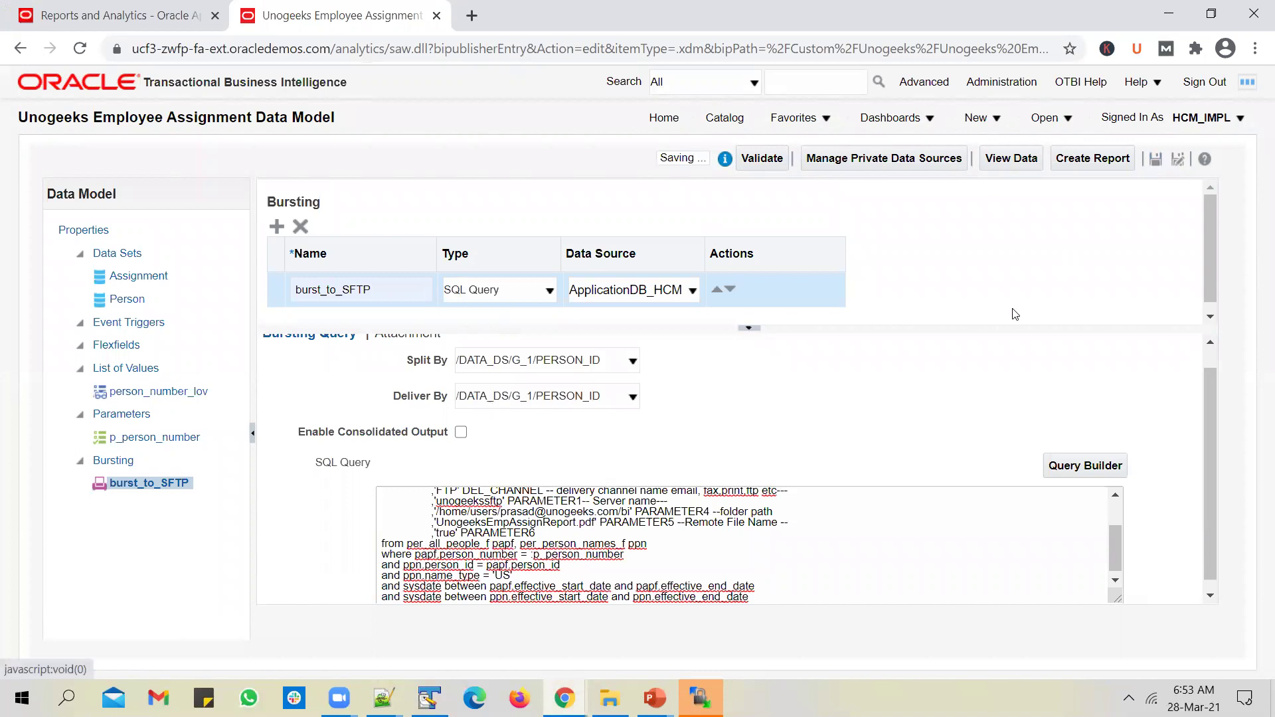
left_click(719, 127)
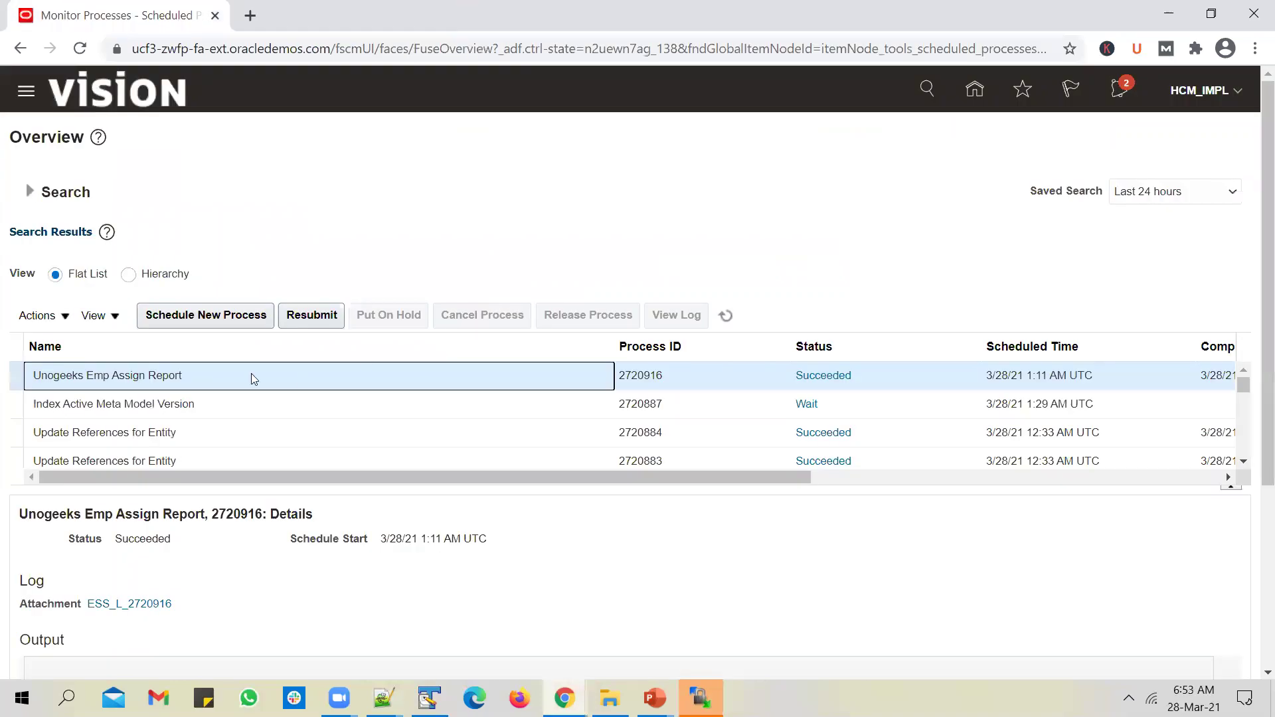
Step: Schedule Unogeeks Emp Assign Report with a Person Number parameter and submit it as process 2720925
left_click(212, 313)
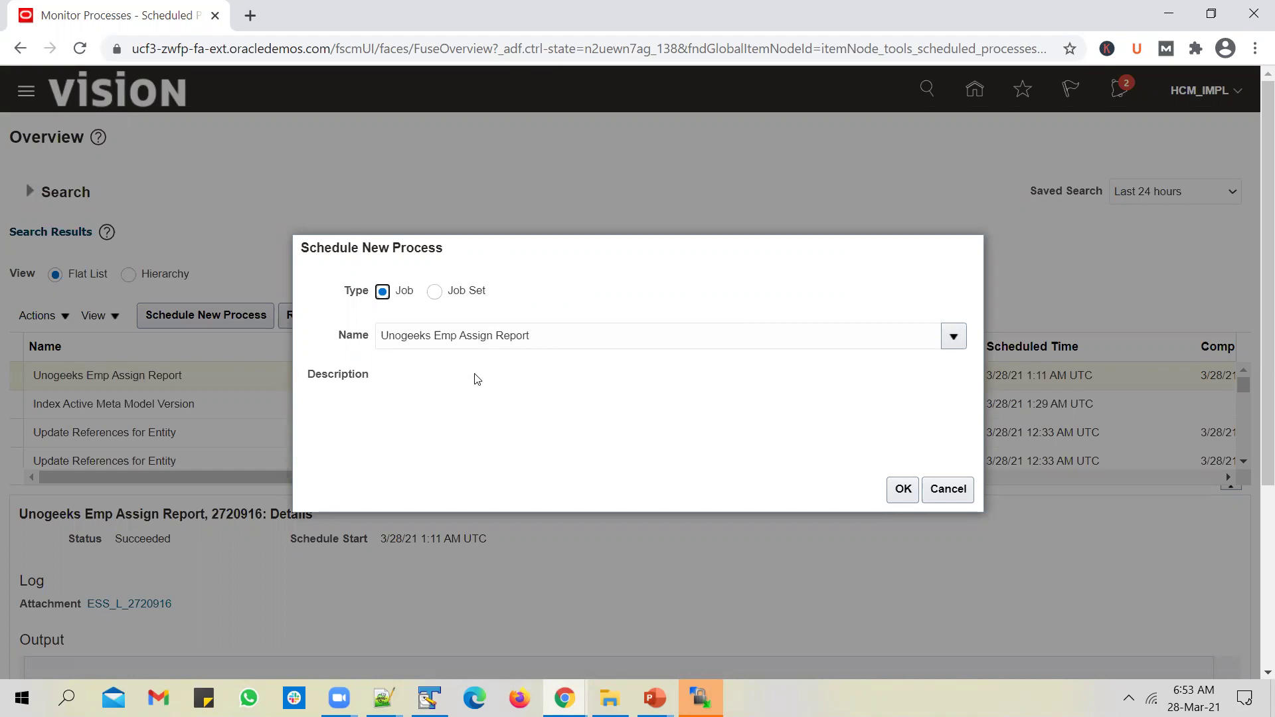
left_click(902, 489)
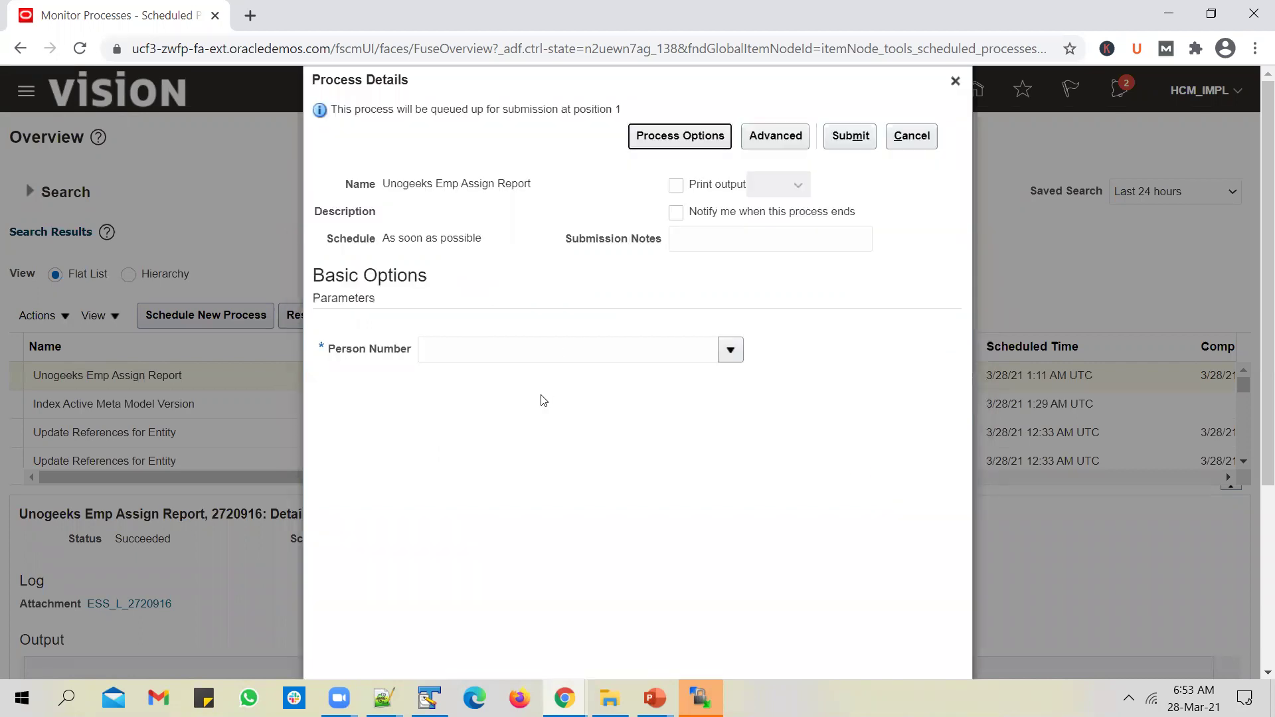
left_click(522, 354)
type("101")
key("Tab")
left_click(850, 137)
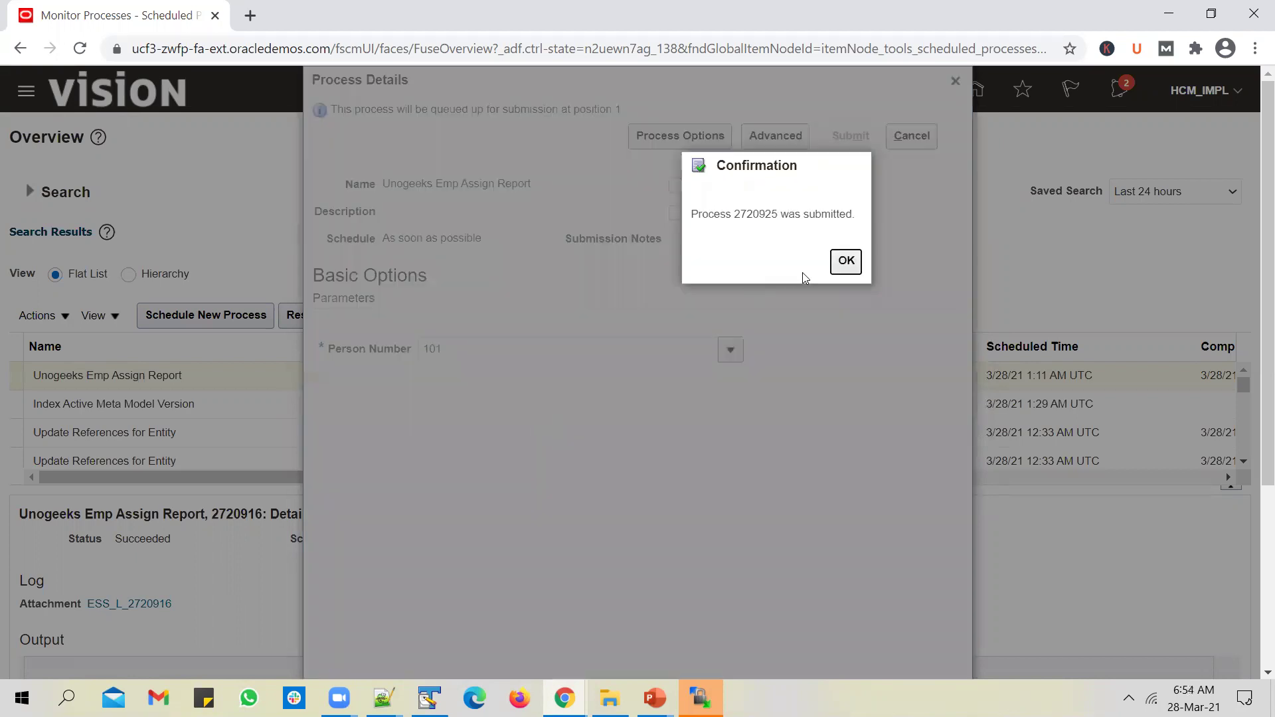
left_click(853, 263)
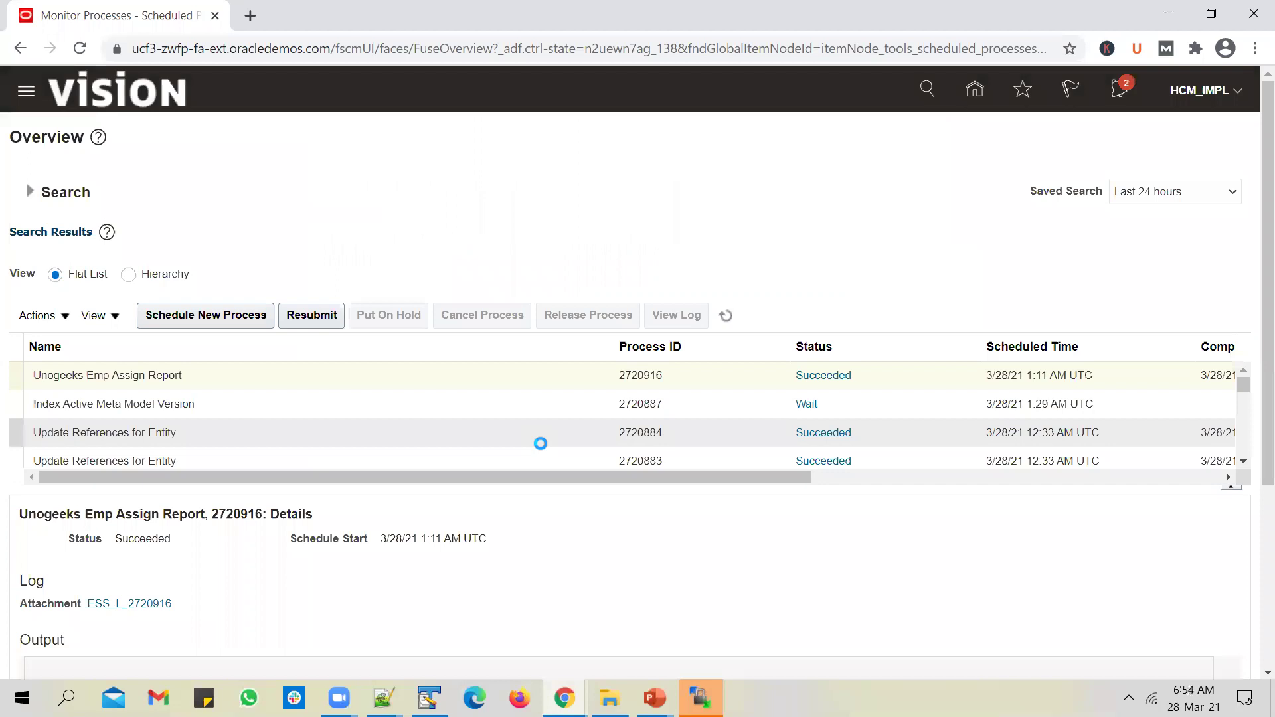
Step: Refresh until process 2720925 shows Succeeded, then expand its PDF output's FTP delivery details
left_click(727, 317)
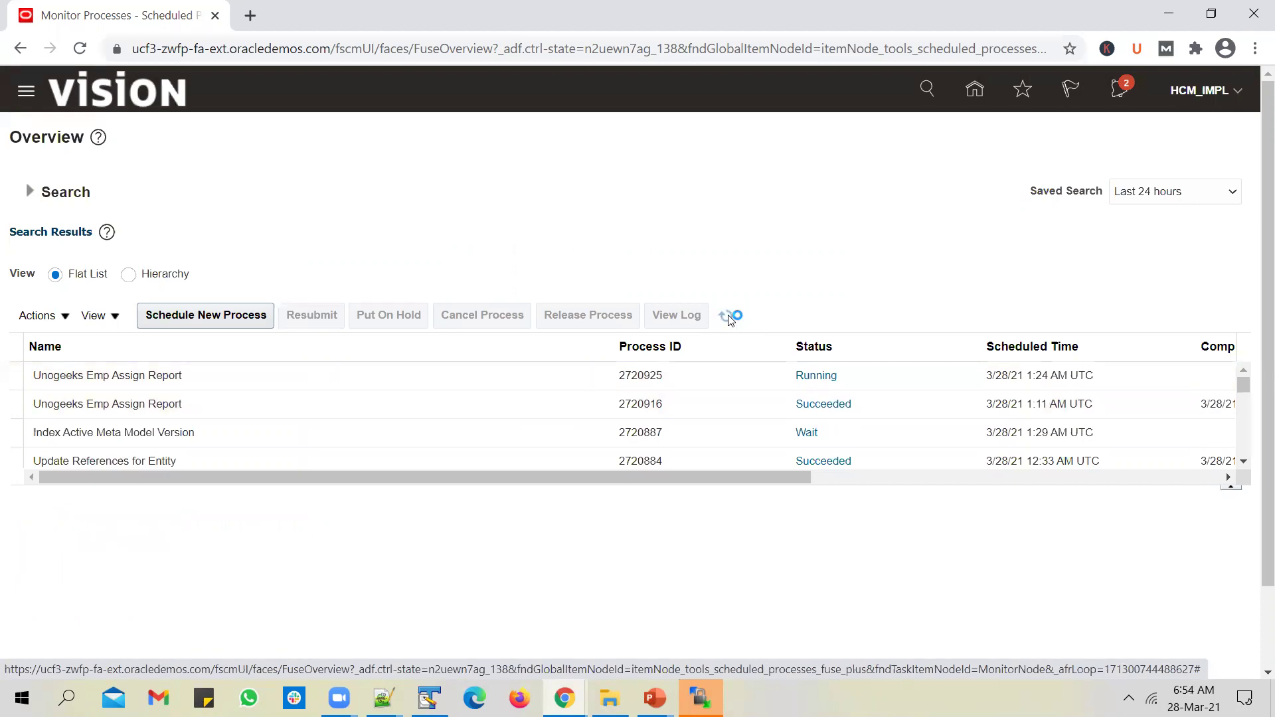
left_click(730, 318)
left_click(730, 319)
left_click(729, 320)
left_click(686, 378)
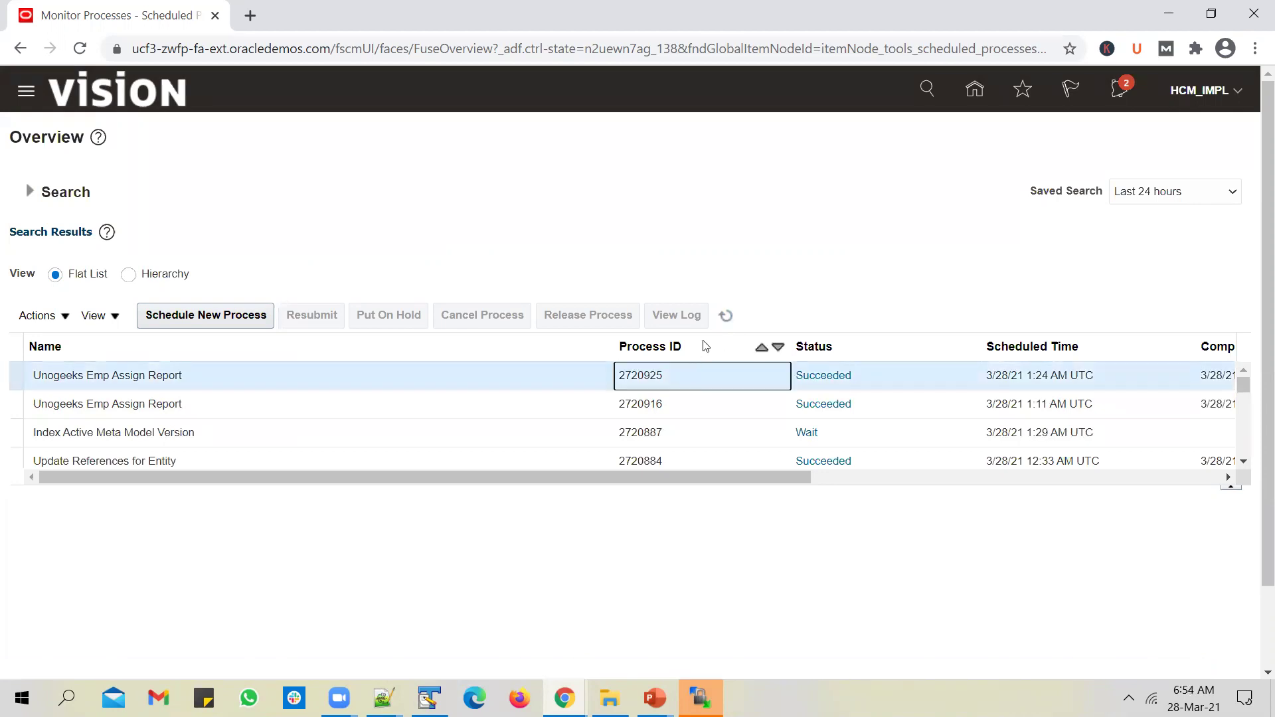
scroll(438, 459, "down", 4)
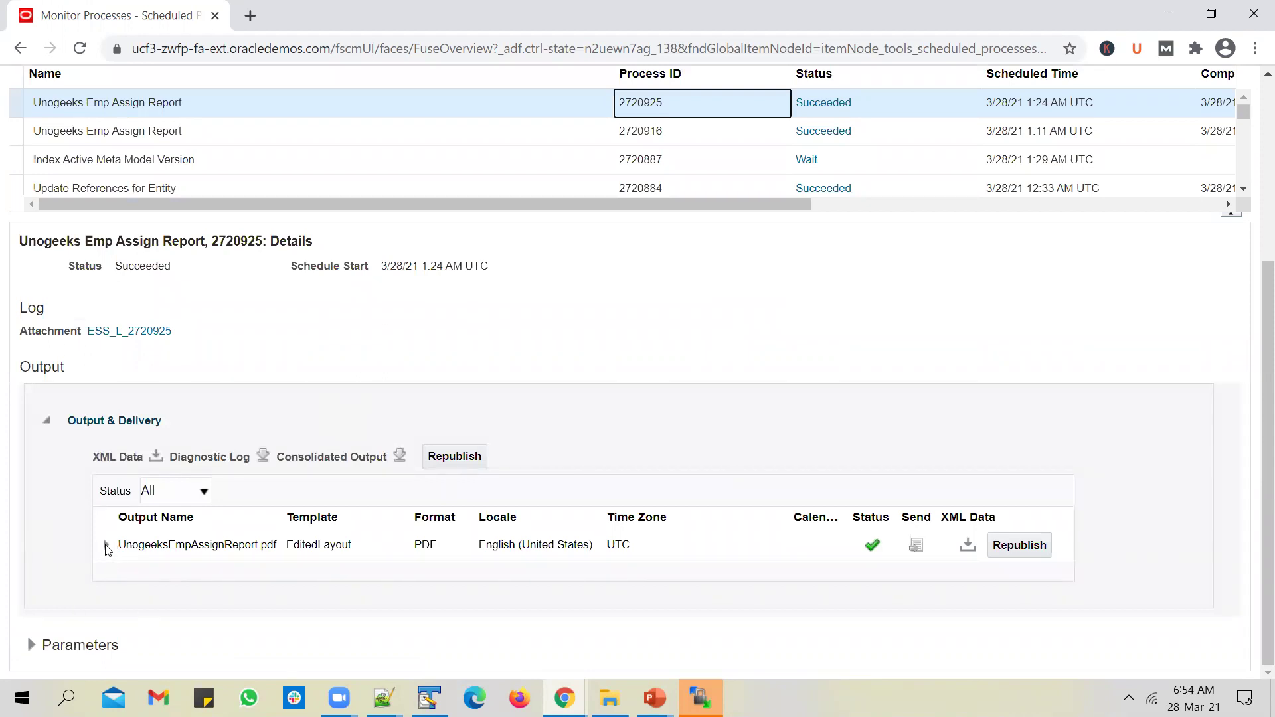
left_click(107, 545)
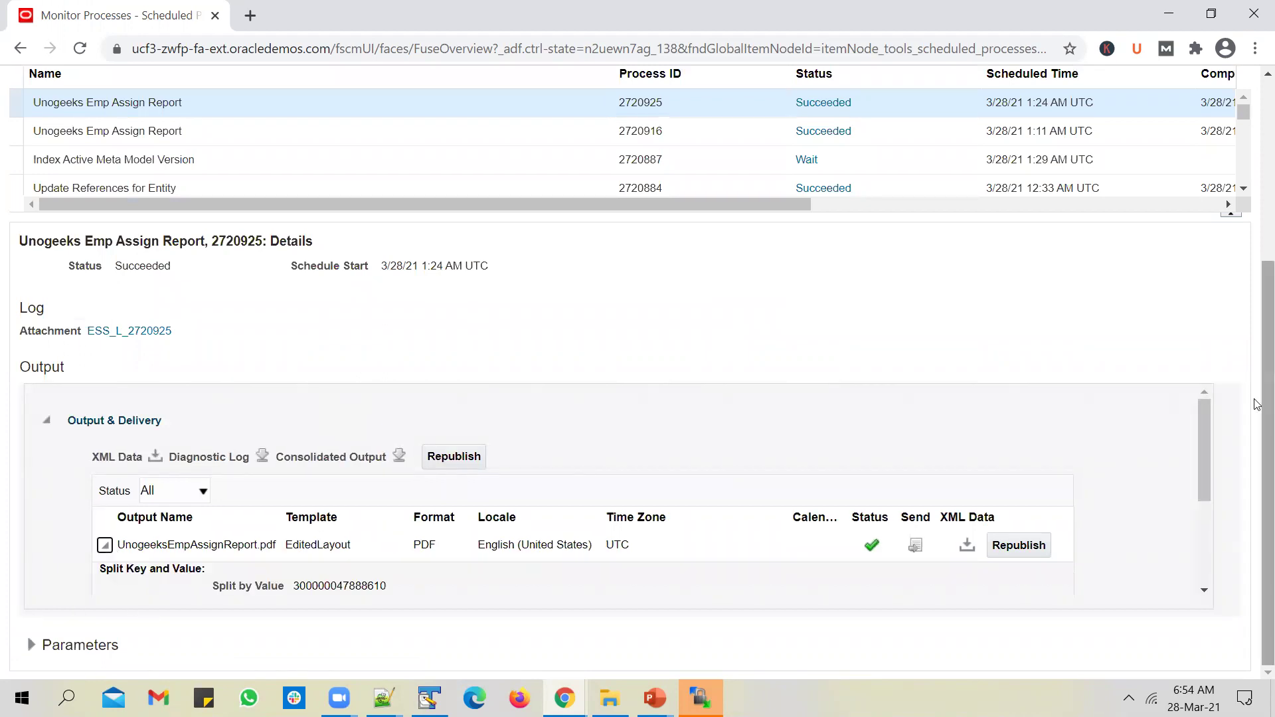
left_click_drag(1201, 455, 1198, 495)
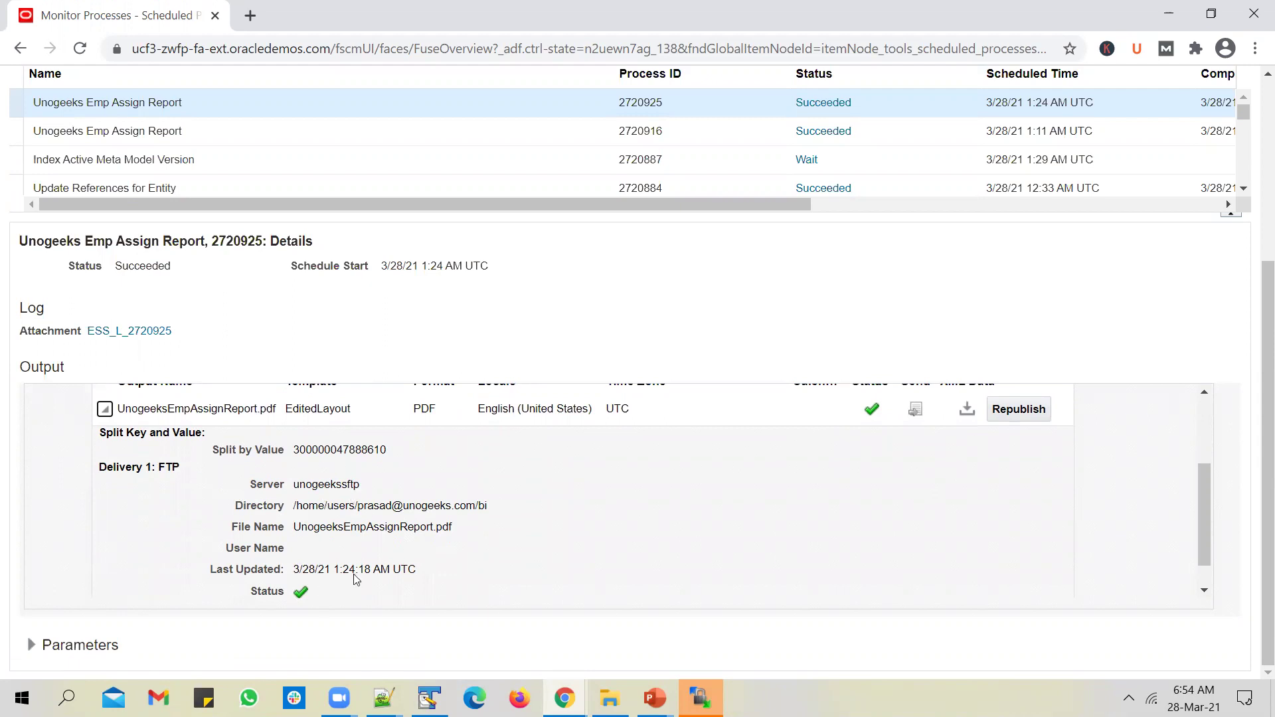
scroll(362, 555, "down", 1)
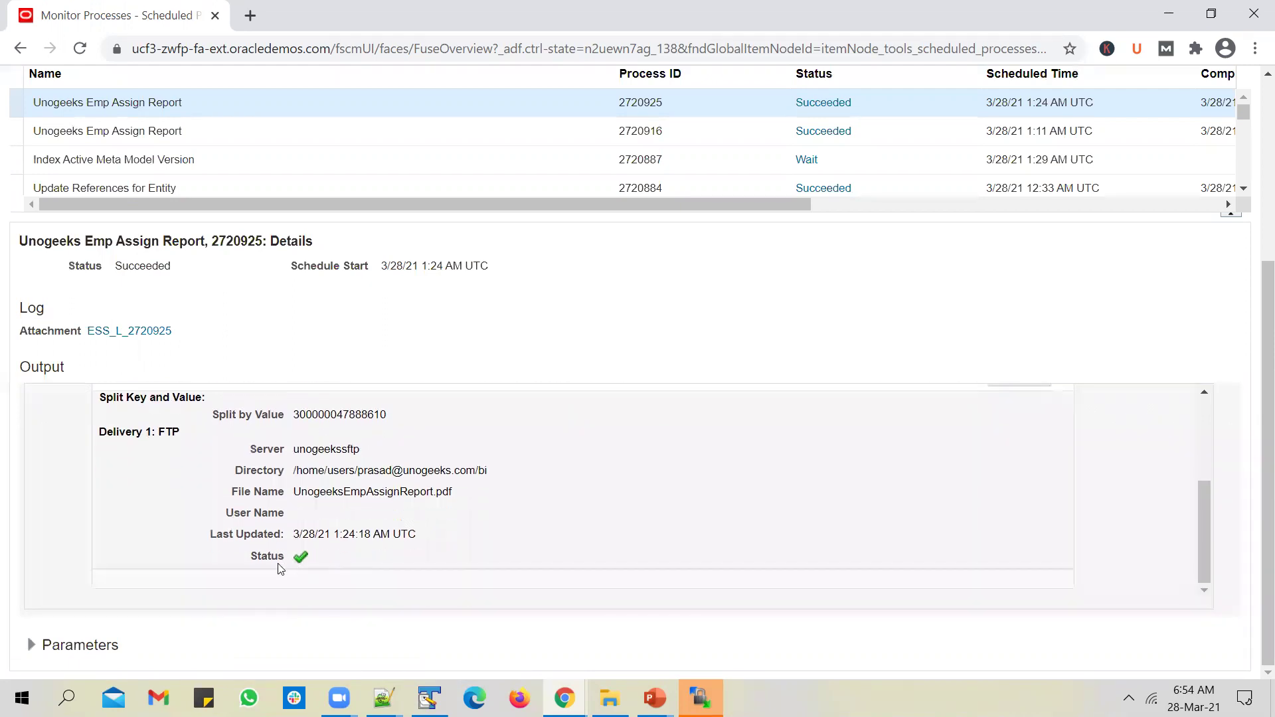
scroll(501, 475, "up", 3)
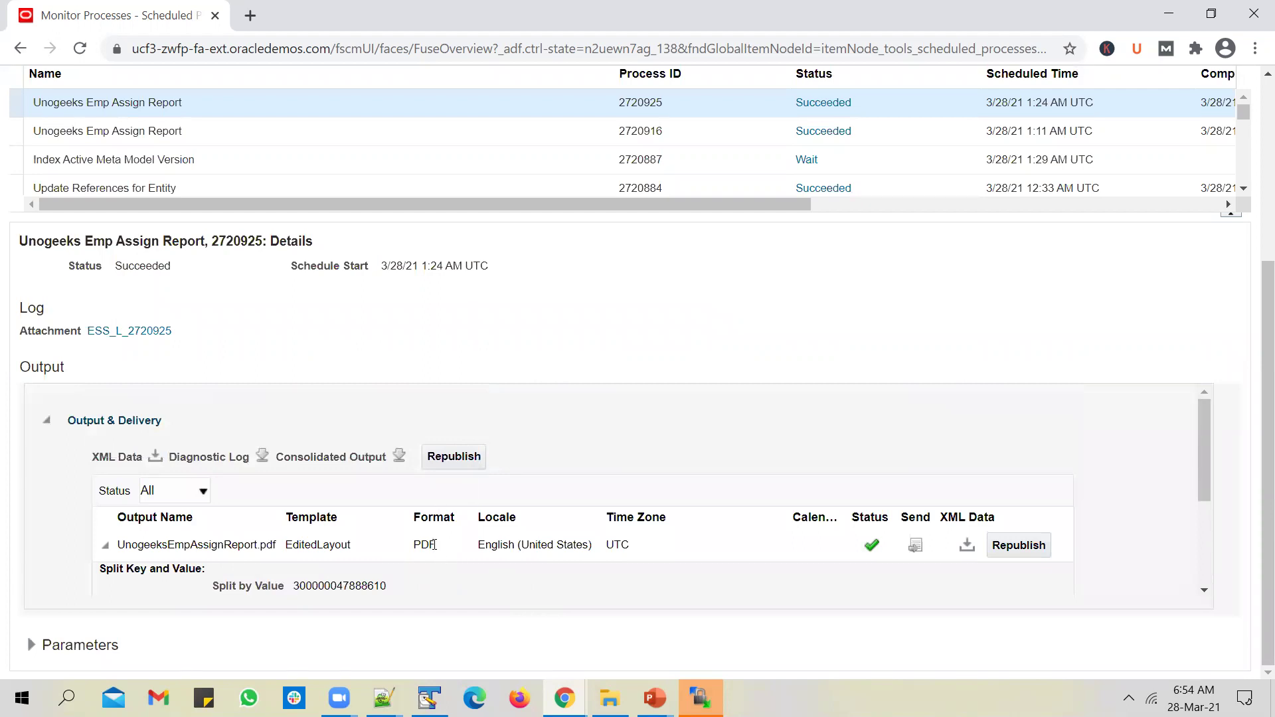
Step: Refresh WinSCP's remote bi folder and select the delivered UnogeeksEmpAssignReport.pdf (11 KB)
left_click(714, 694)
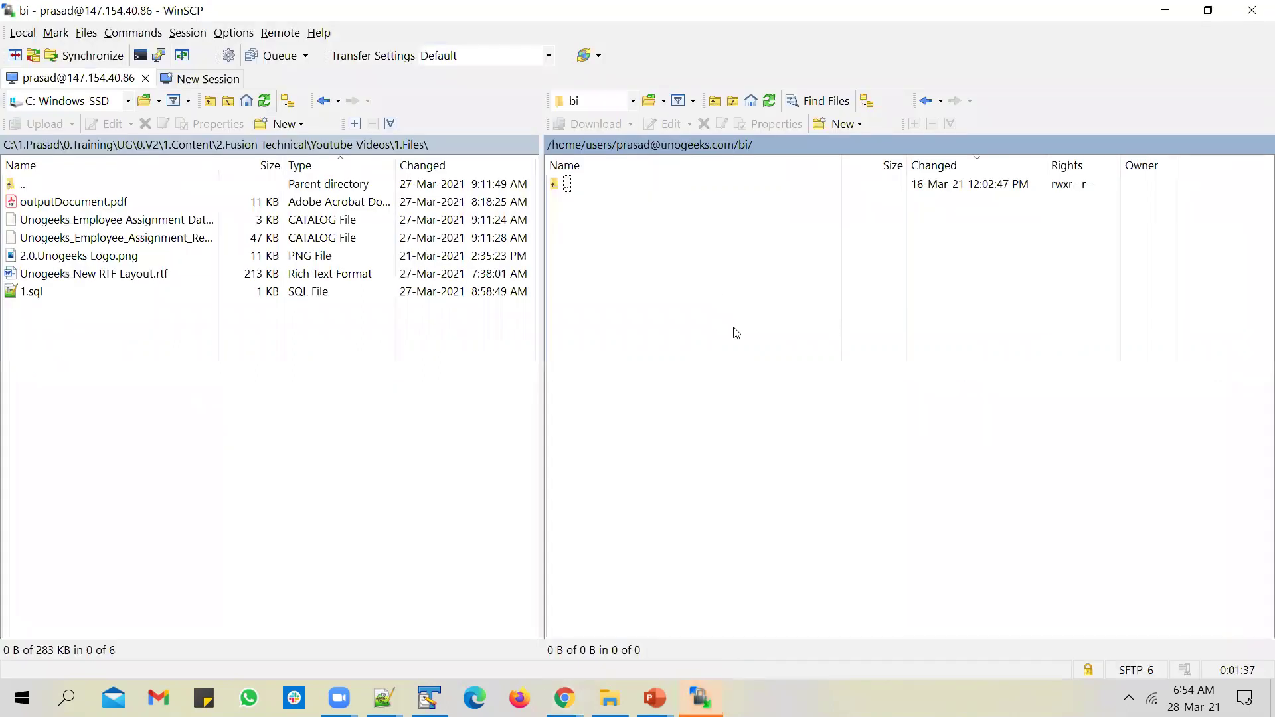
left_click(769, 101)
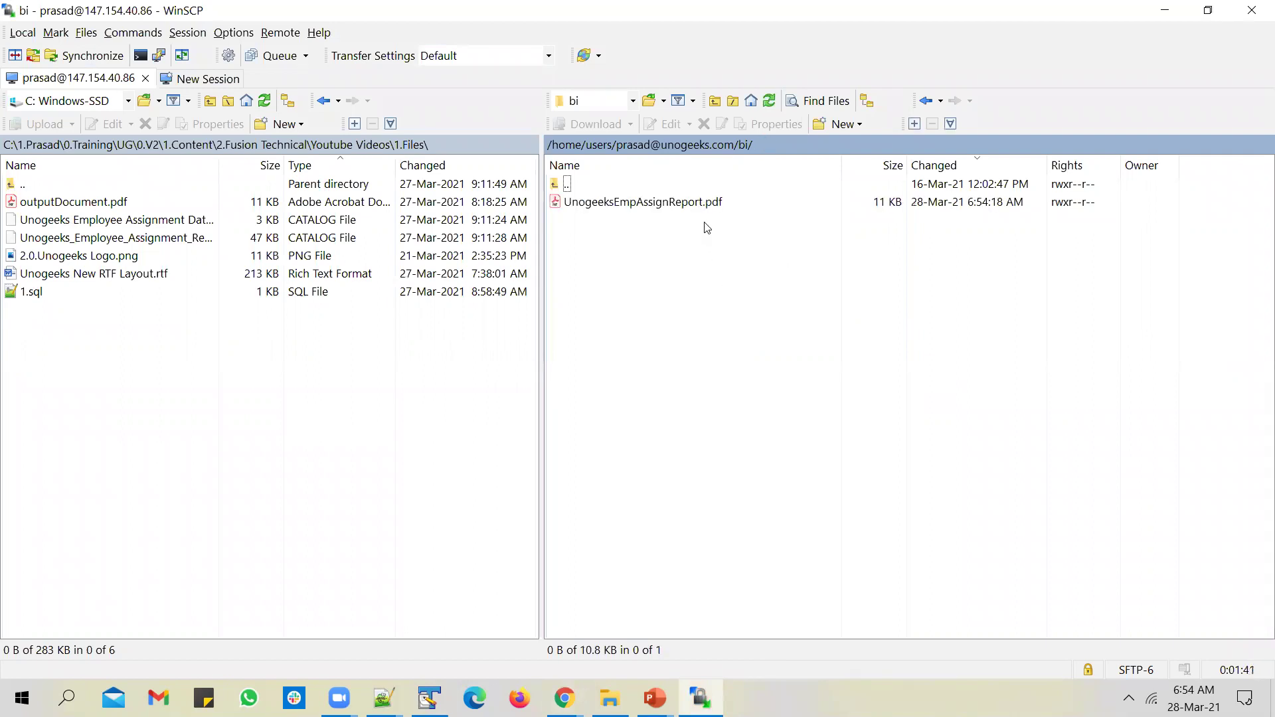
left_click(704, 203)
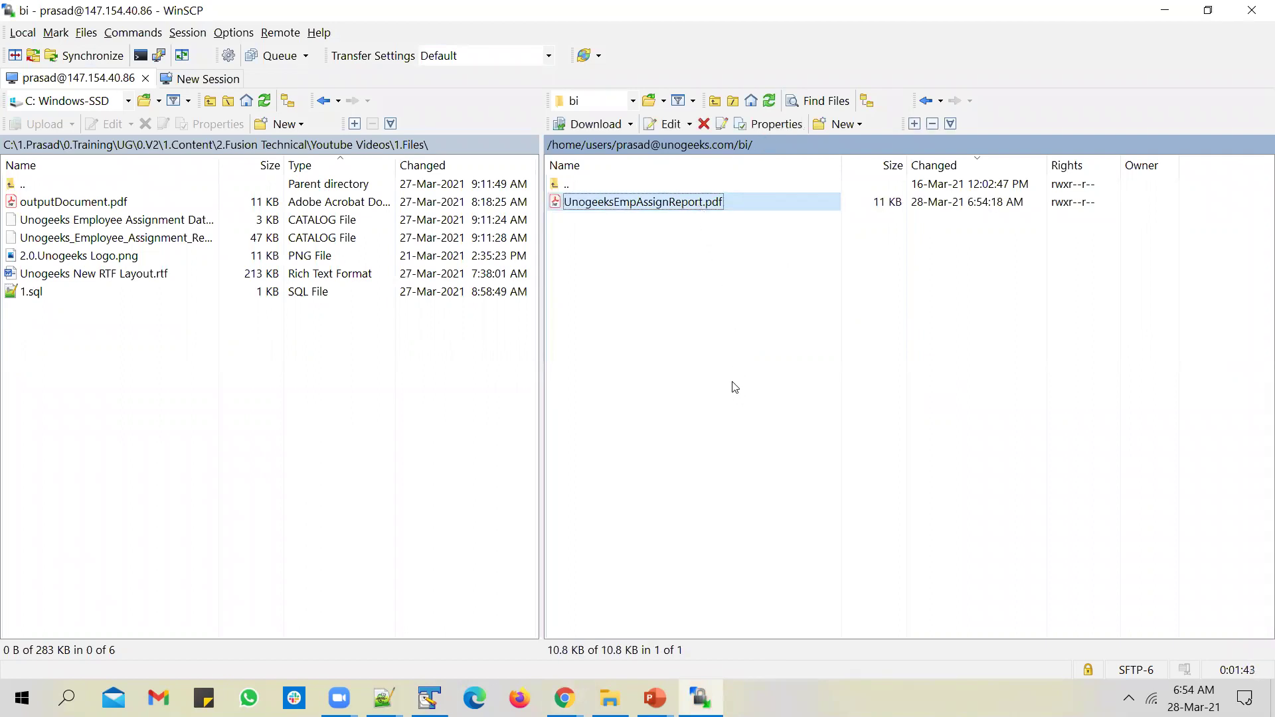